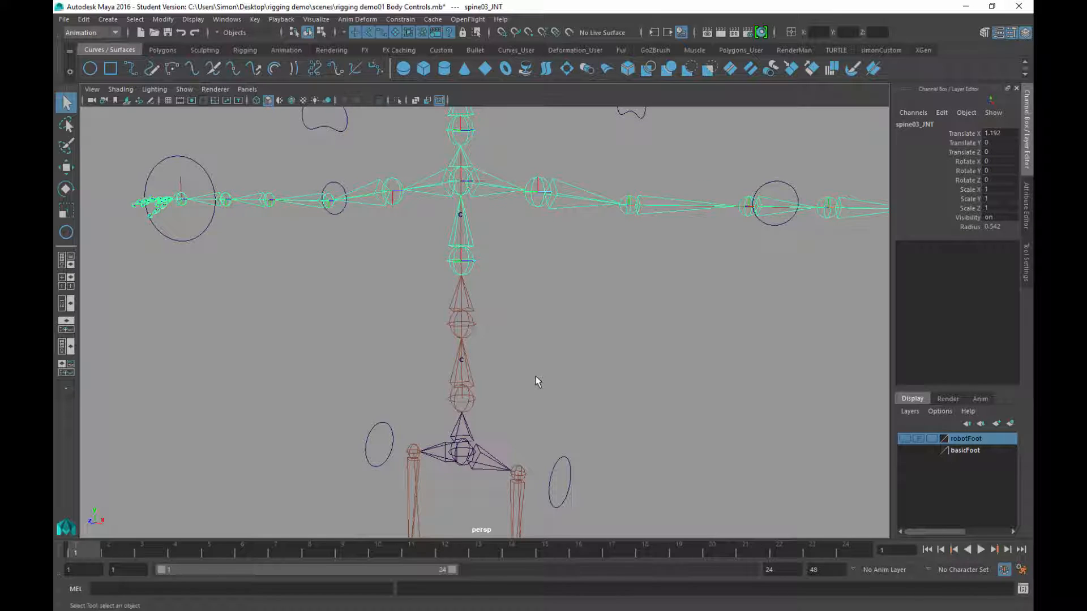
Test-move the torso_CLS cluster to see how the spine bends, and undo the move
left_click(538, 381)
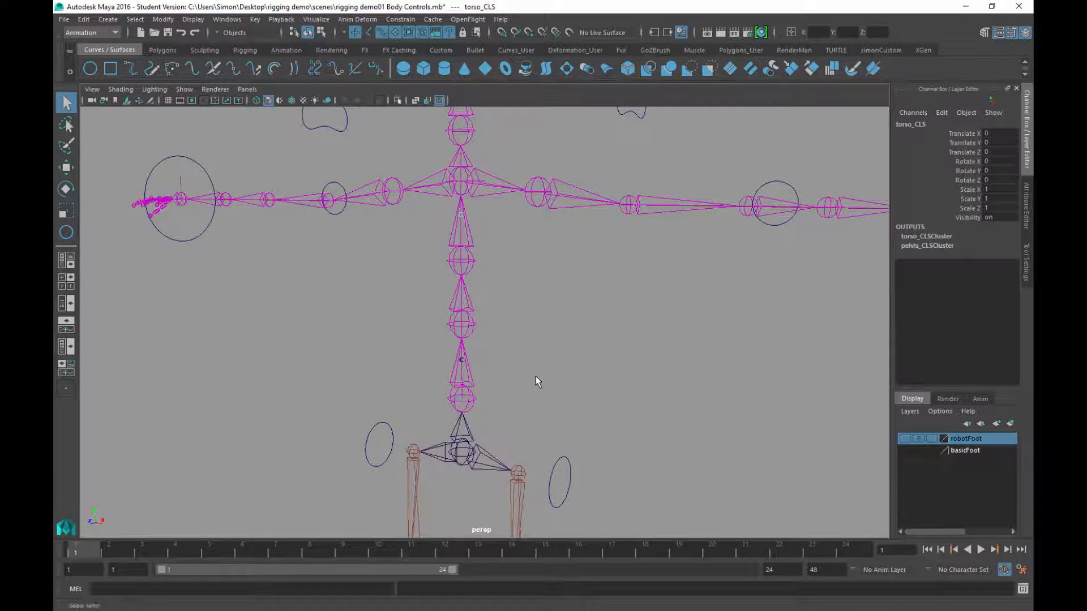
key("f")
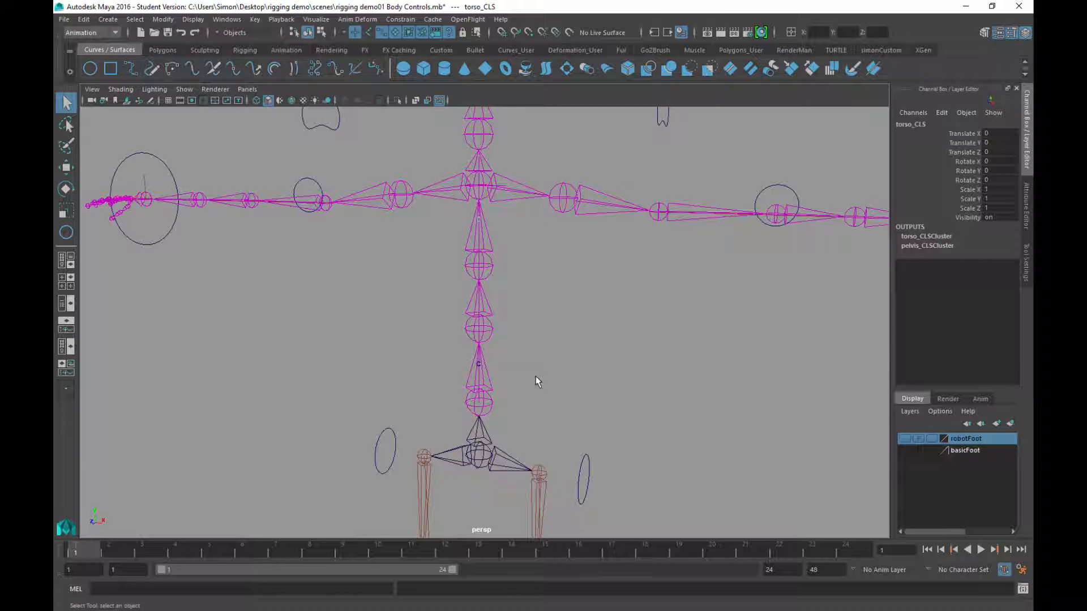
key("w")
middle_click_drag(537, 382, 538, 382)
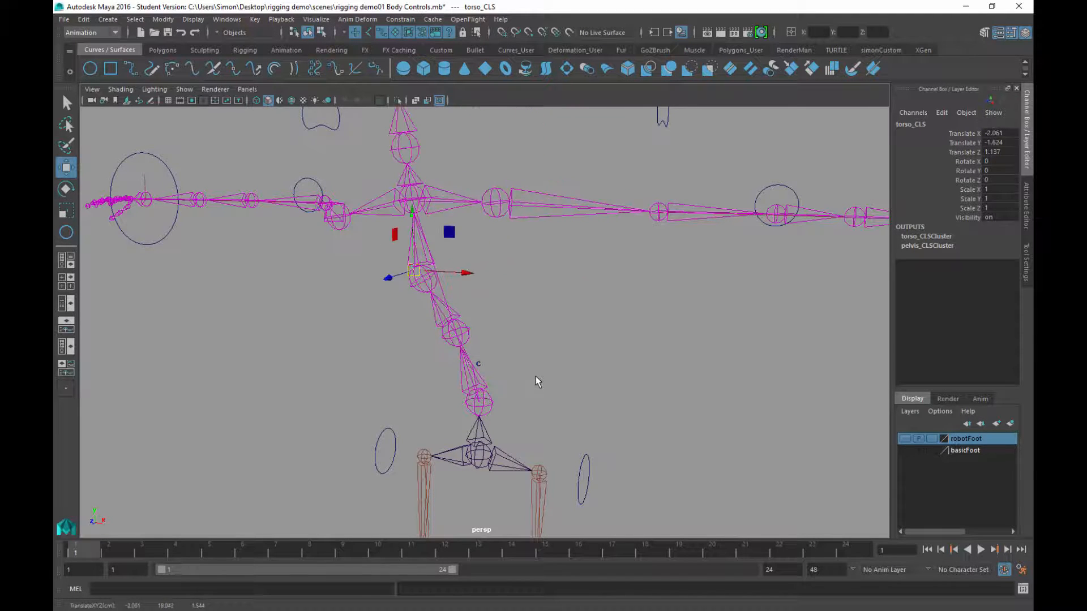
key("ctrl+z")
key("ctrl+z")
key("ctrl+z")
key("ctrl+z")
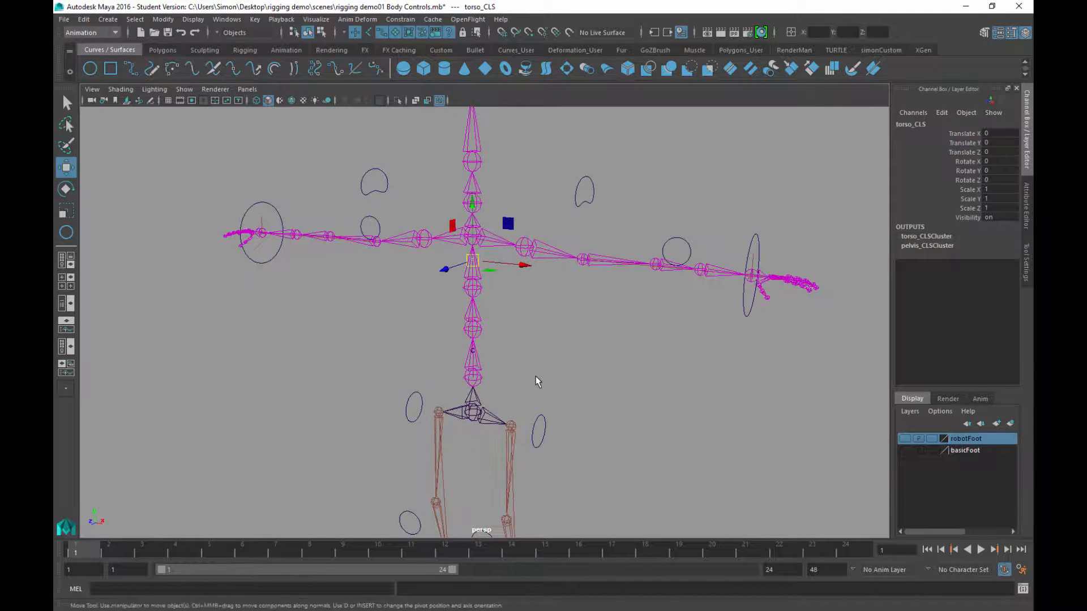
key("ctrl+z")
key("ctrl+z")
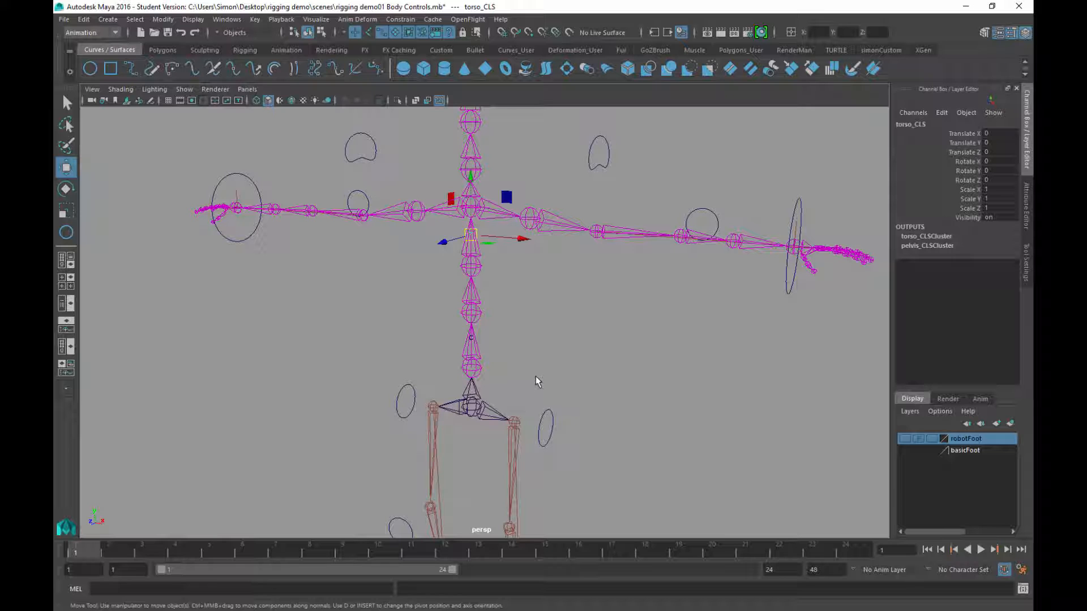
Clear the selection and create a NURBS circle on the grid around the feet
scroll(538, 381, "down", 5)
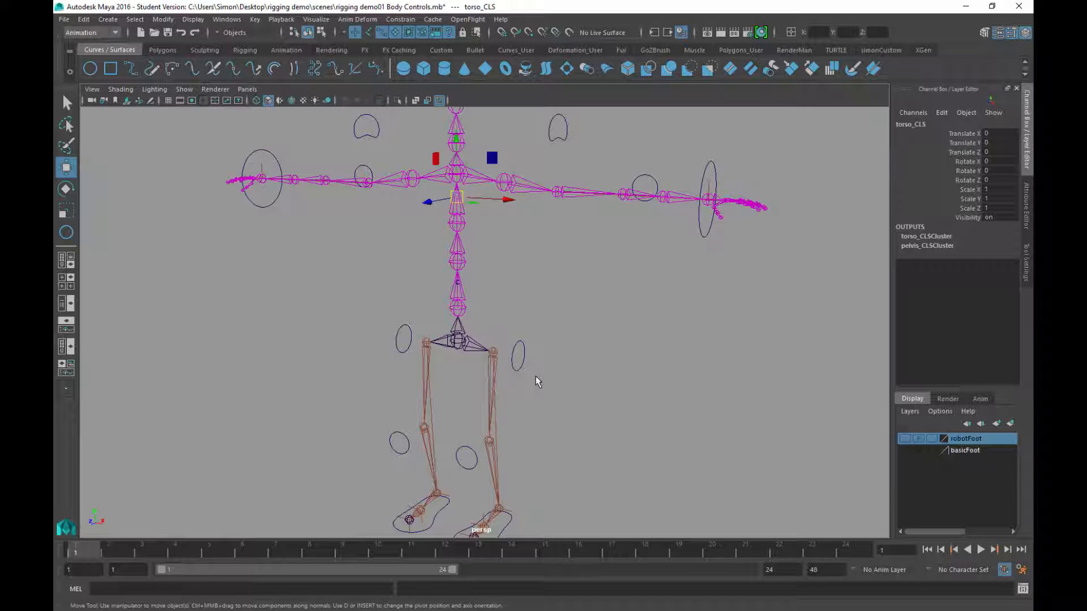
scroll(538, 381, "down", 3)
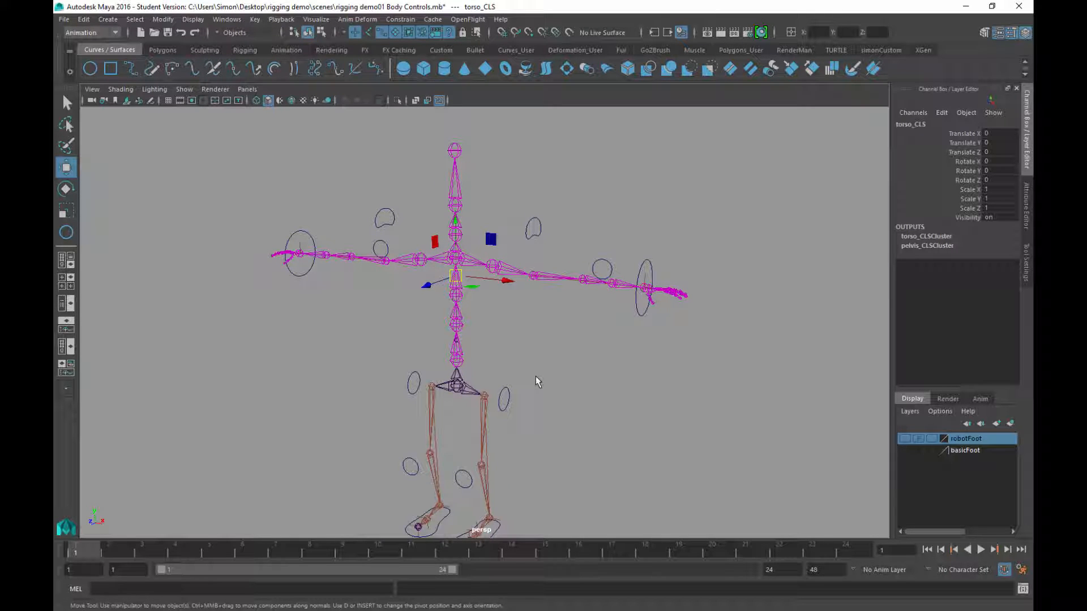
scroll(538, 381, "up", 5)
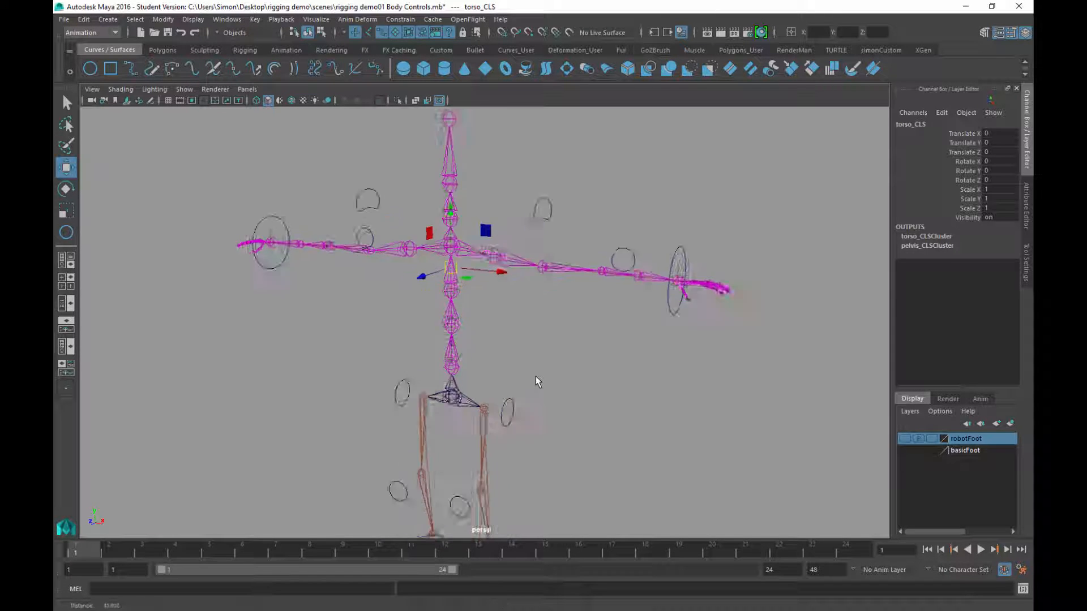
key("q")
left_click(538, 382)
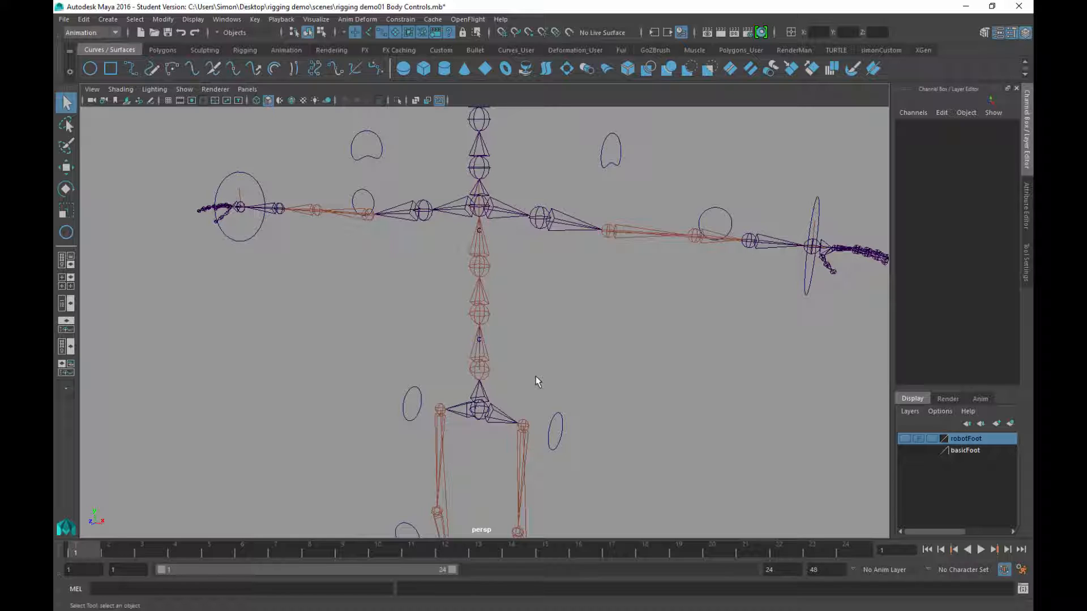
left_click_drag(537, 381, 537, 381, "alt")
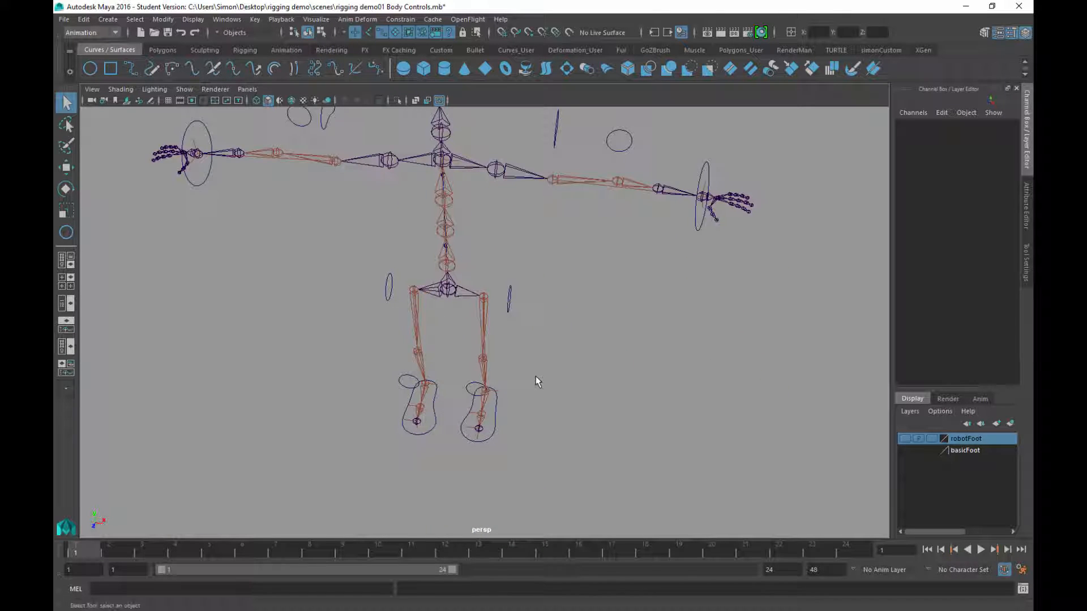
middle_click_drag(538, 381, 537, 381, "alt")
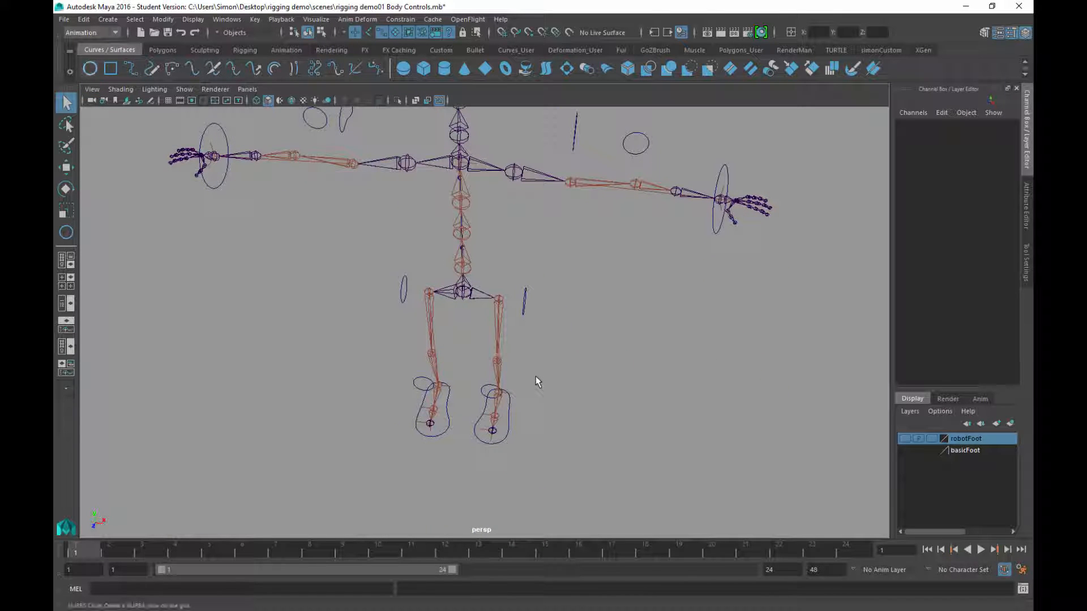
key("y")
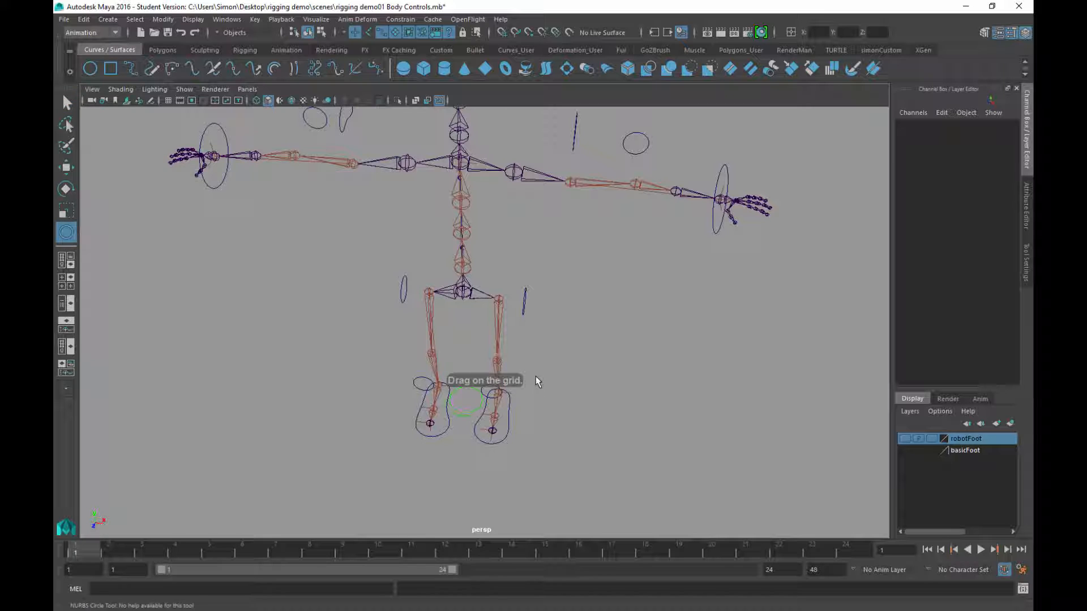
left_click(538, 382)
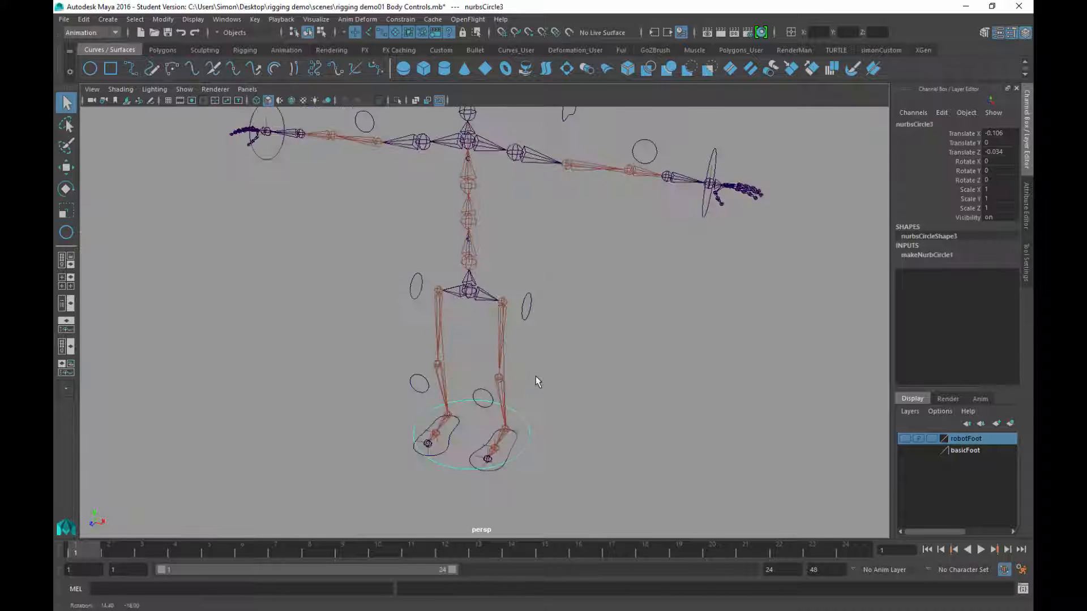
Snap the new circle from the feet up to the pelvis joint at the base of the spine
left_click_drag(538, 381, 537, 381, "alt")
key("w")
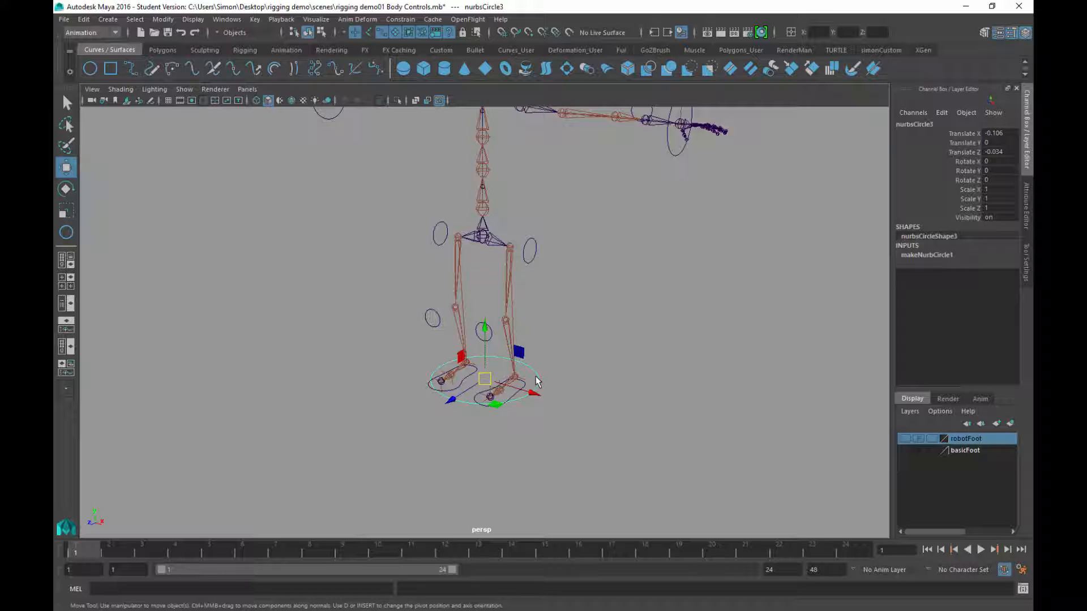
key("v")
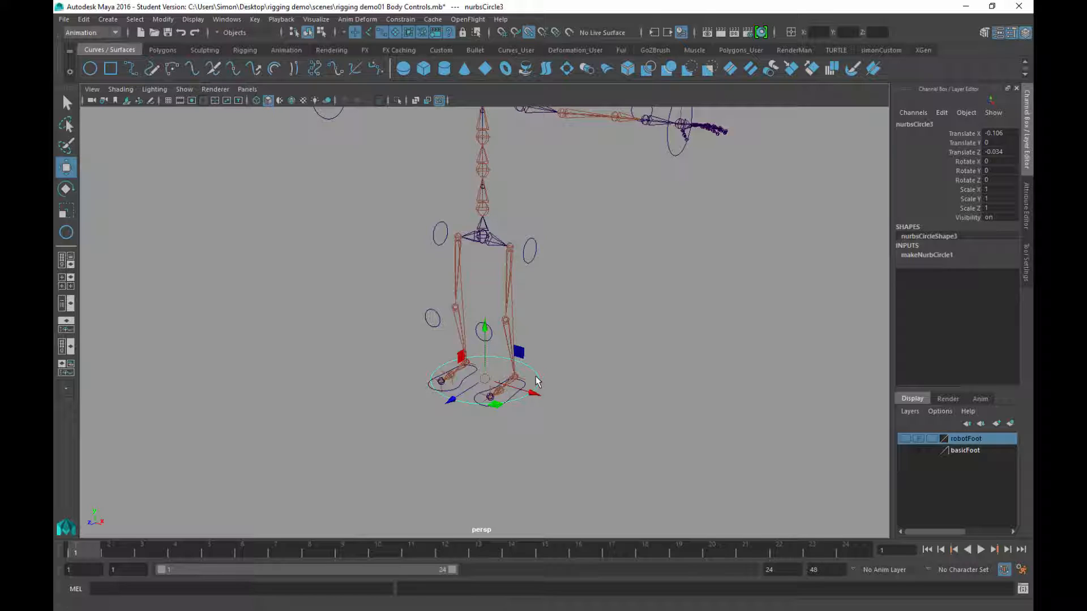
middle_click_drag(538, 382, 482, 237)
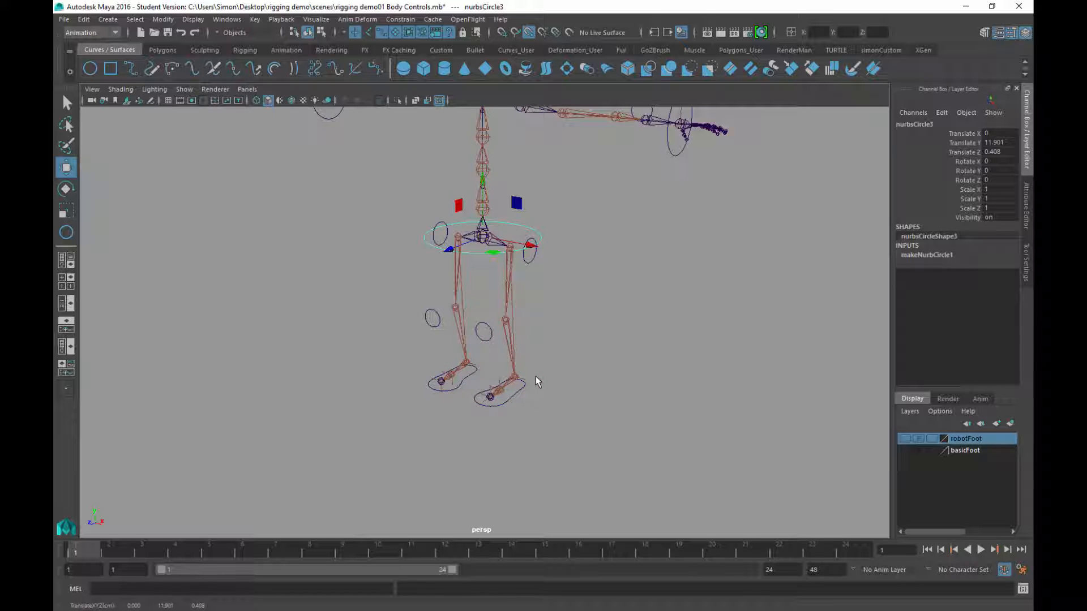
Scale the pelvis circle uniformly to about 0.829 so it fits between the hip controls
key("f")
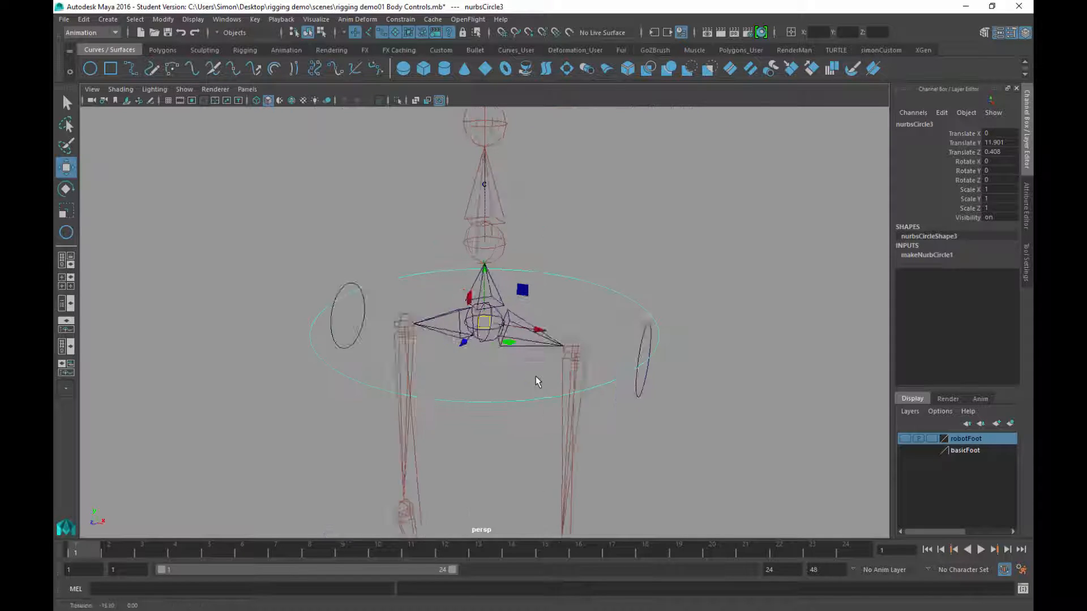
left_click_drag(537, 382, 538, 378, "alt")
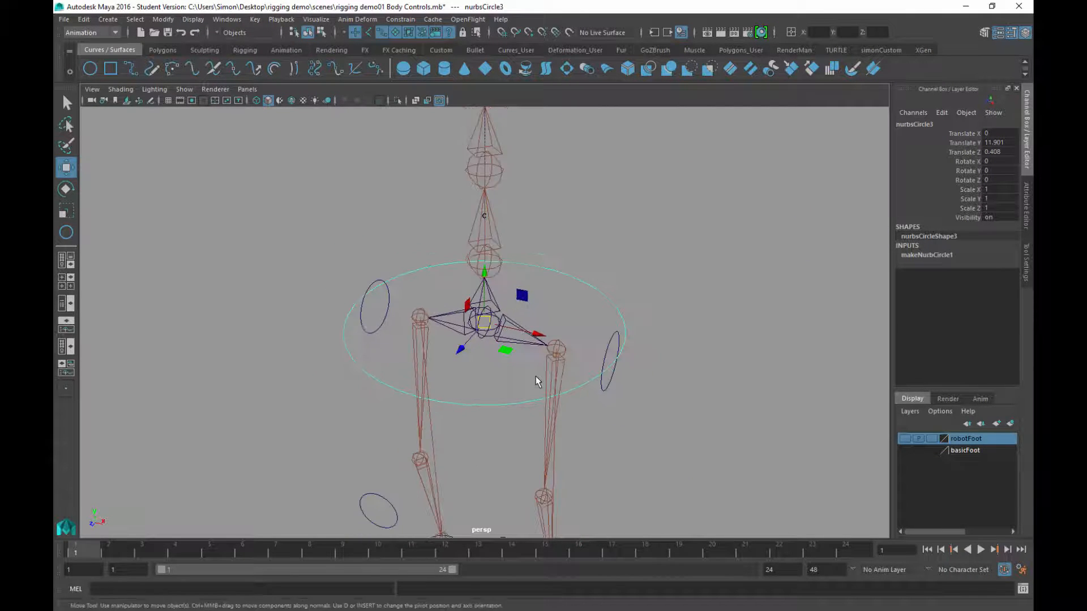
key("r")
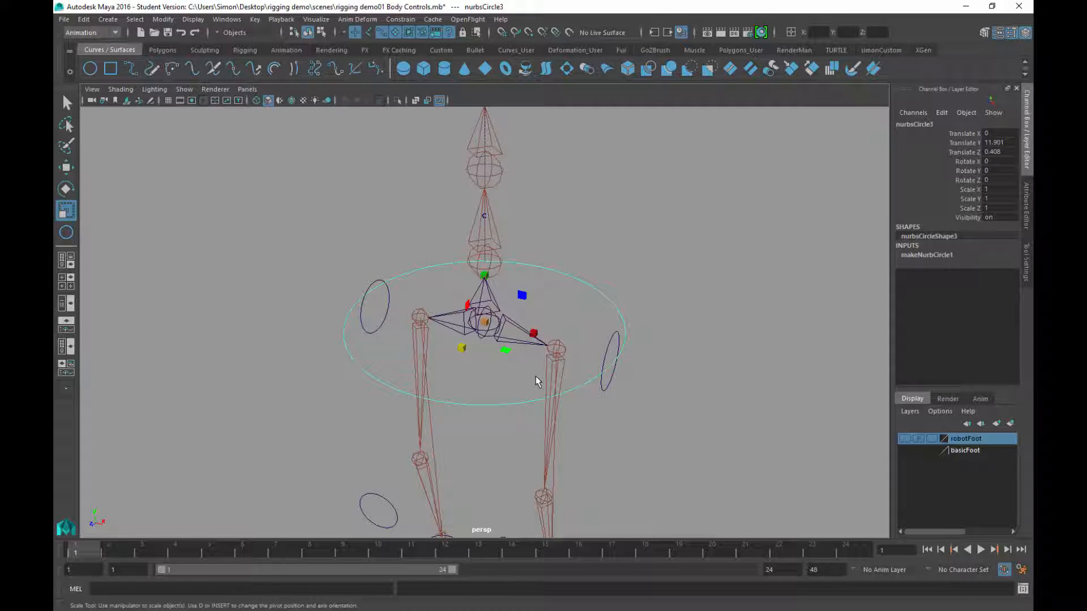
middle_click_drag(537, 382, 537, 380)
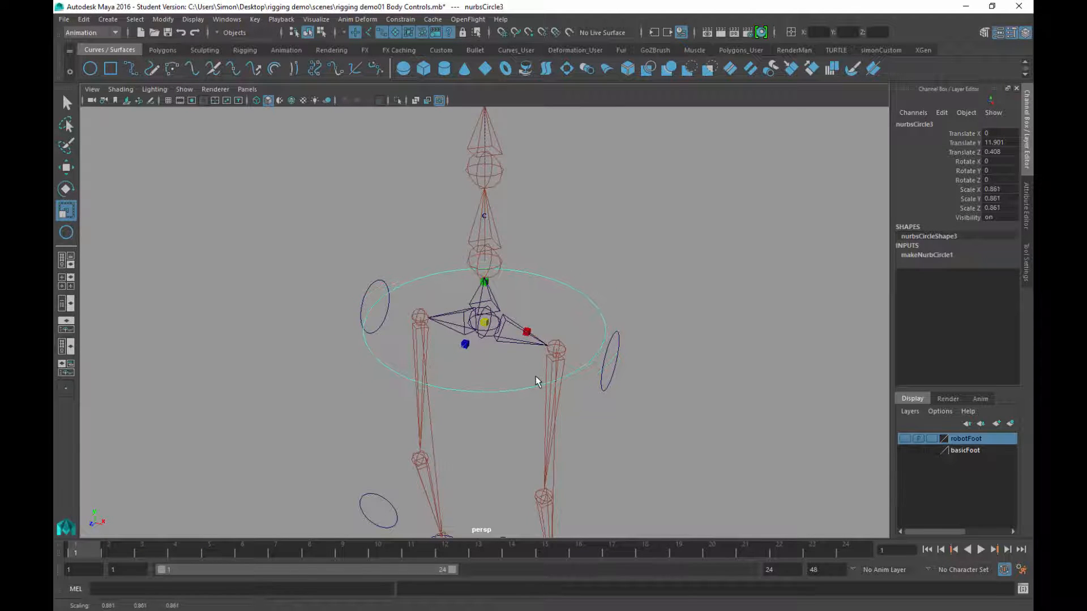
left_click_drag(537, 380, 538, 382, "alt")
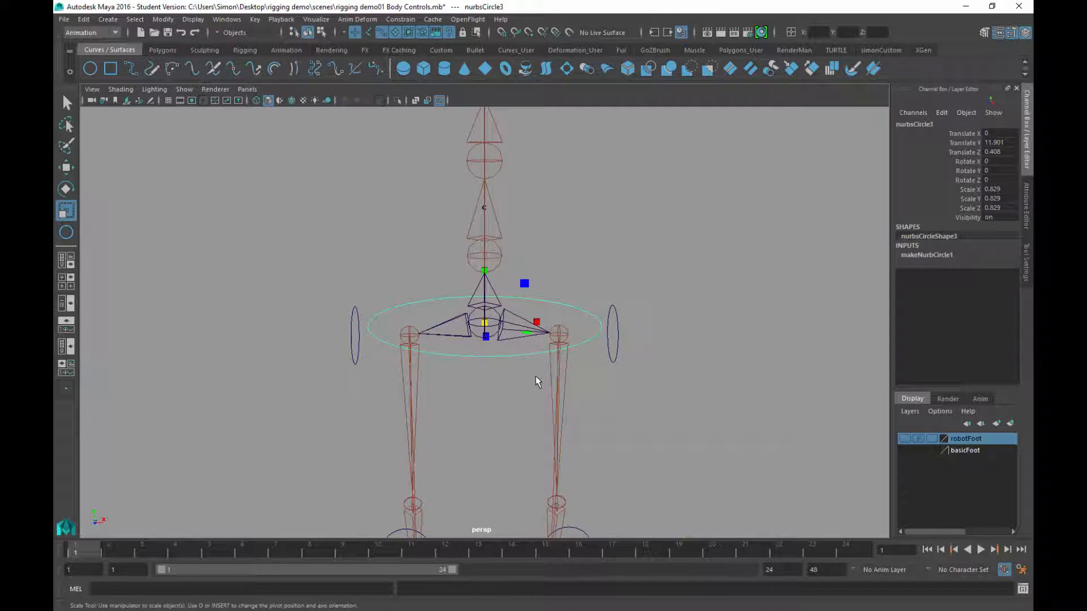
Duplicate the pelvis circle and scale the copy uniformly to about 1.167 as an outer ring around it
scroll(537, 382, "down", 5)
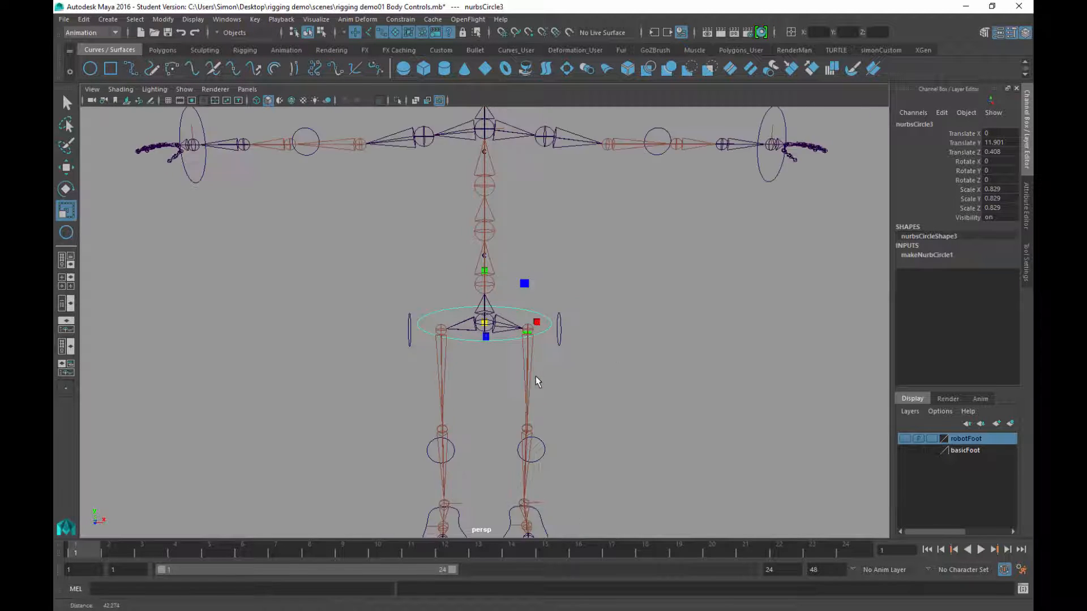
left_click_drag(537, 382, 538, 382, "alt")
key("ctrl+d")
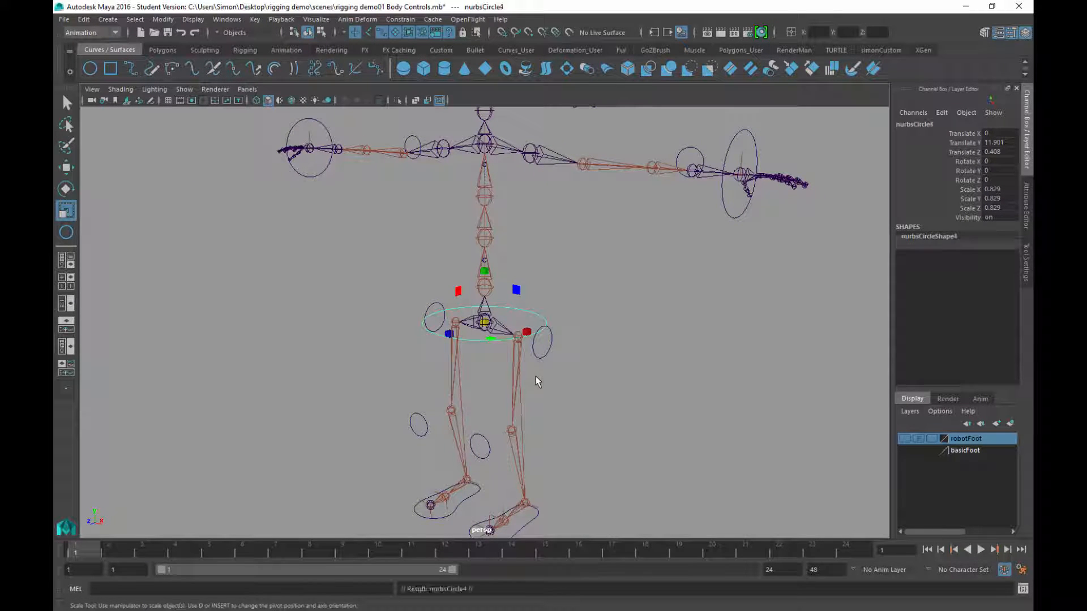
middle_click_drag(537, 382, 538, 382)
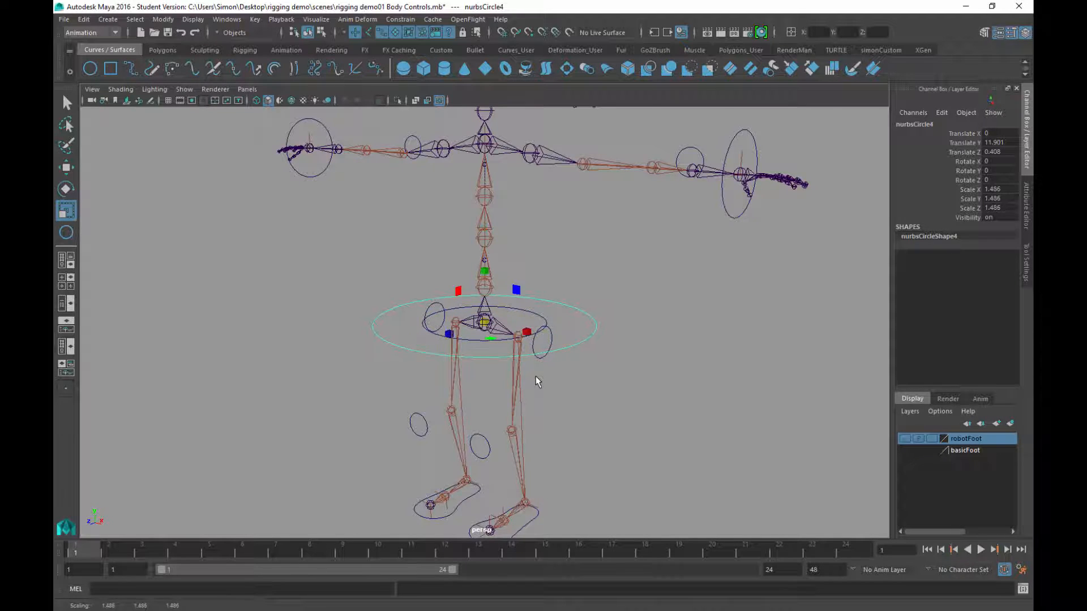
left_click_drag(537, 382, 537, 382, "alt")
middle_click_drag(538, 382, 537, 382)
left_click_drag(538, 383, 538, 382, "alt")
scroll(538, 382, "down", 3)
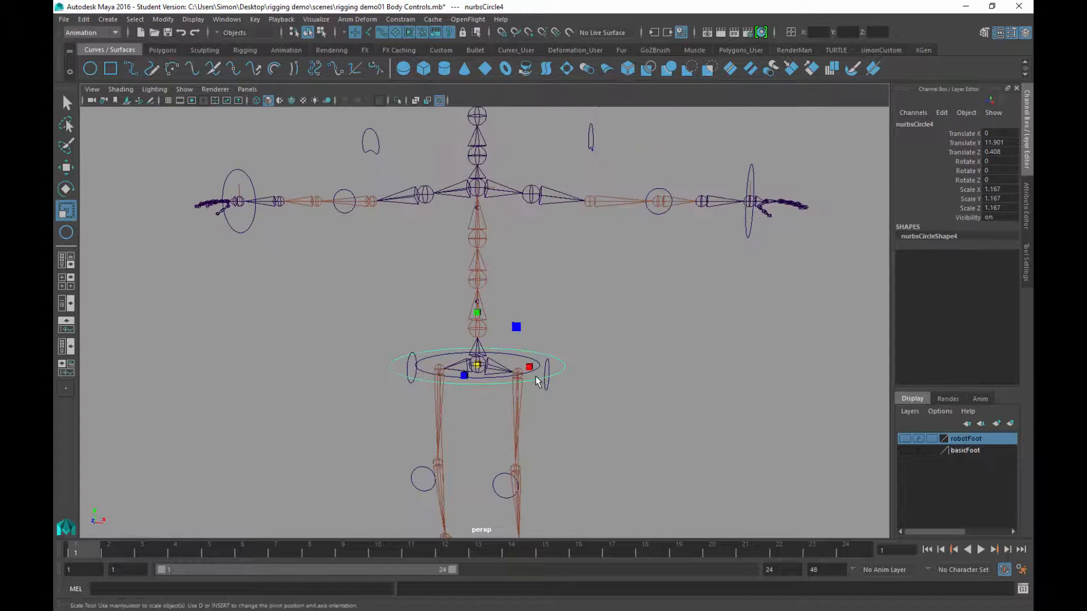
Duplicate the outer pelvis circle and snap the copy up to the upper chest joint between the shoulders
key("ctrl+d")
key("w")
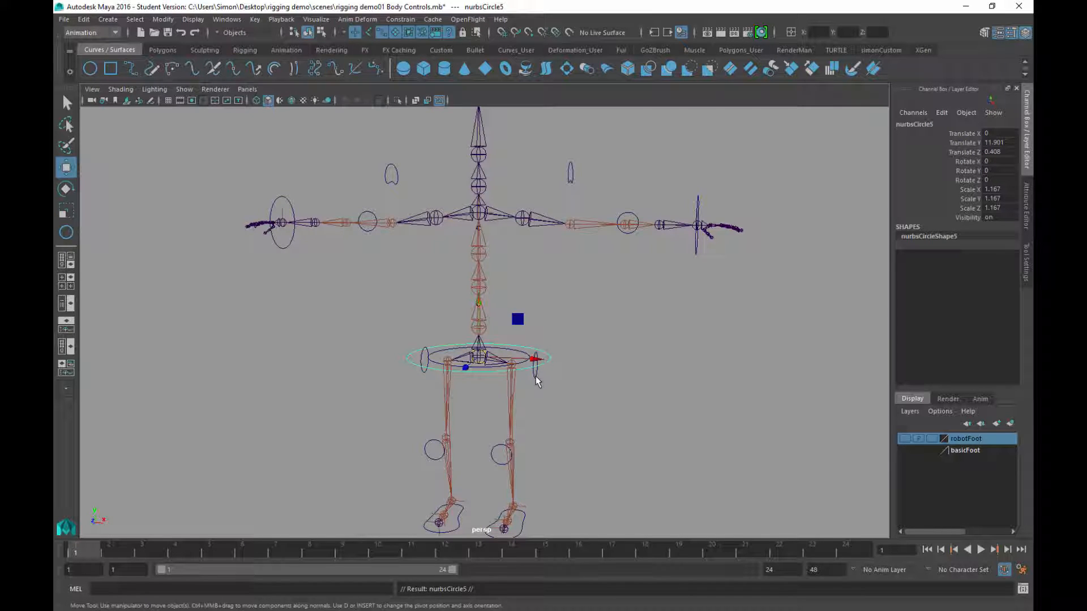
left_click_drag(478, 358, 479, 213)
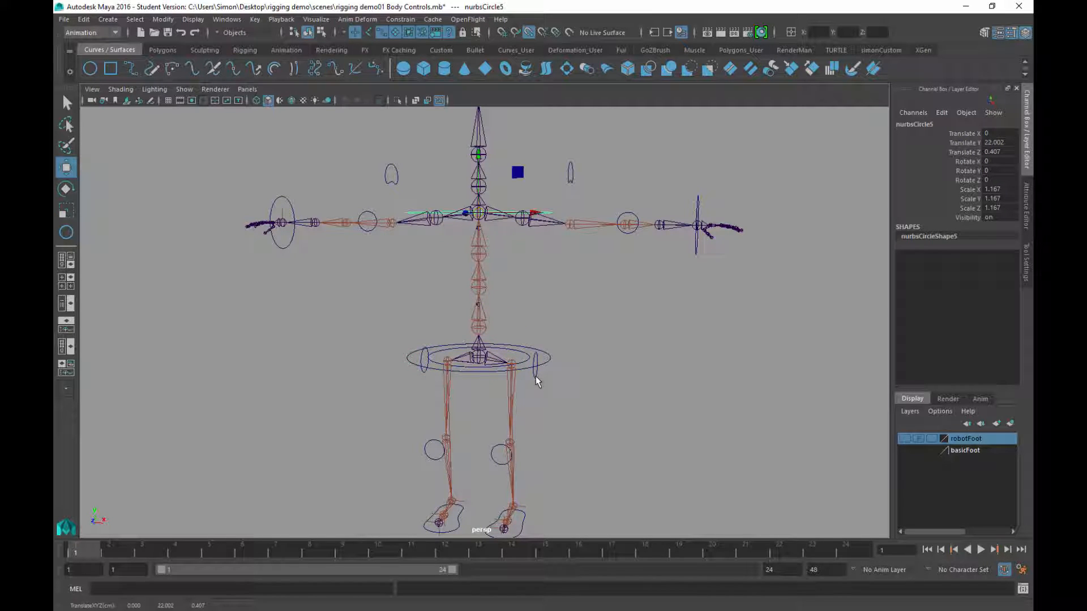
Select the chest circle and both pelvis circles together and freeze their transformations
key("f")
mouse_move(537, 382)
left_mouse_down("alt")
mouse_move(537, 371)
mouse_move(498, 421)
left_mouse_up("alt")
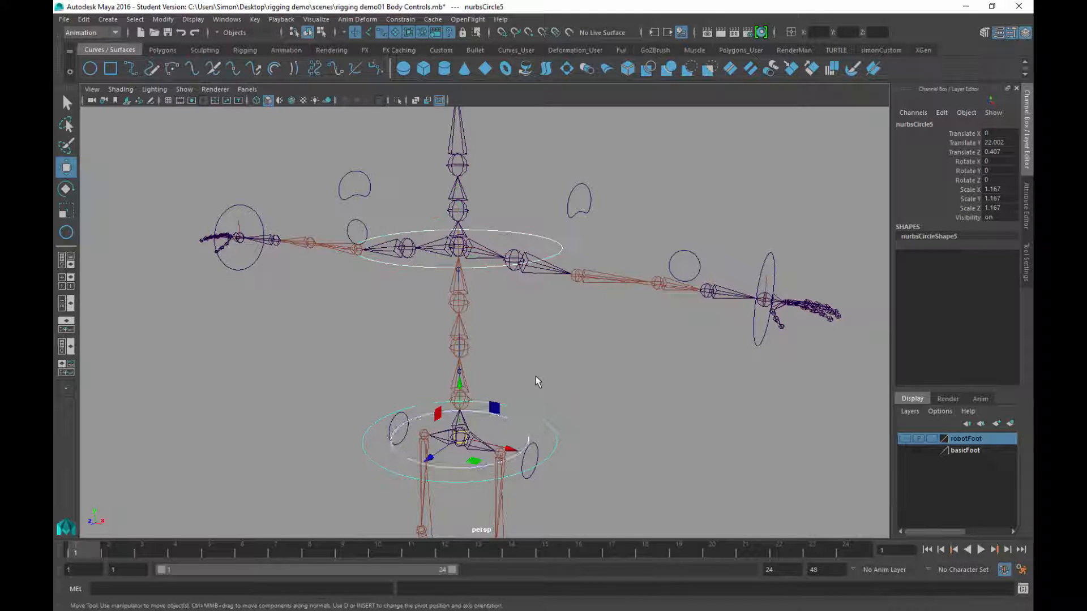
left_click(495, 414, "shift")
left_click(503, 418, "shift")
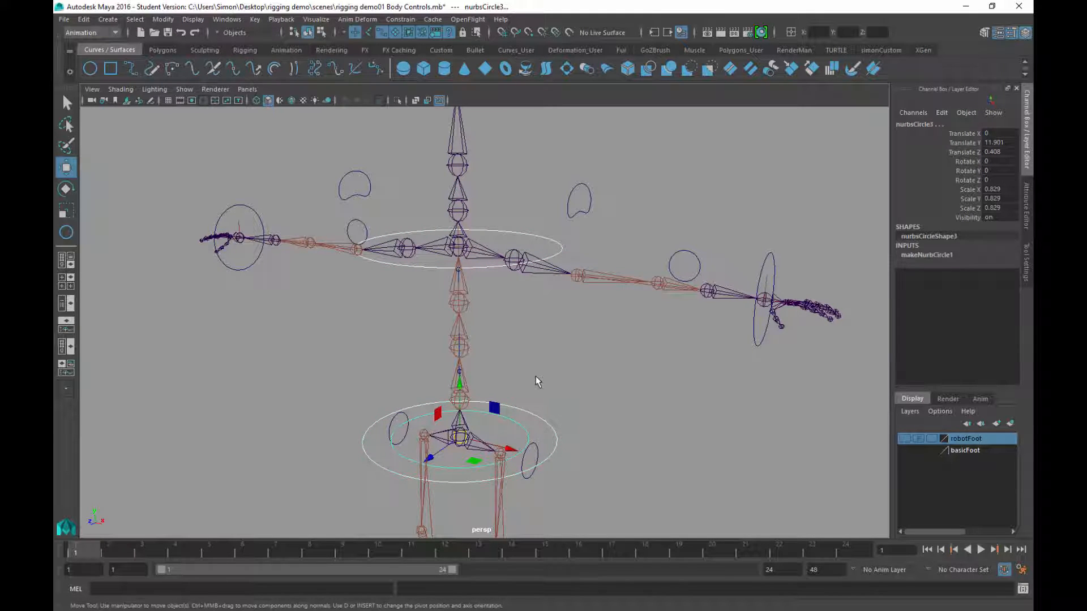
left_click(163, 19)
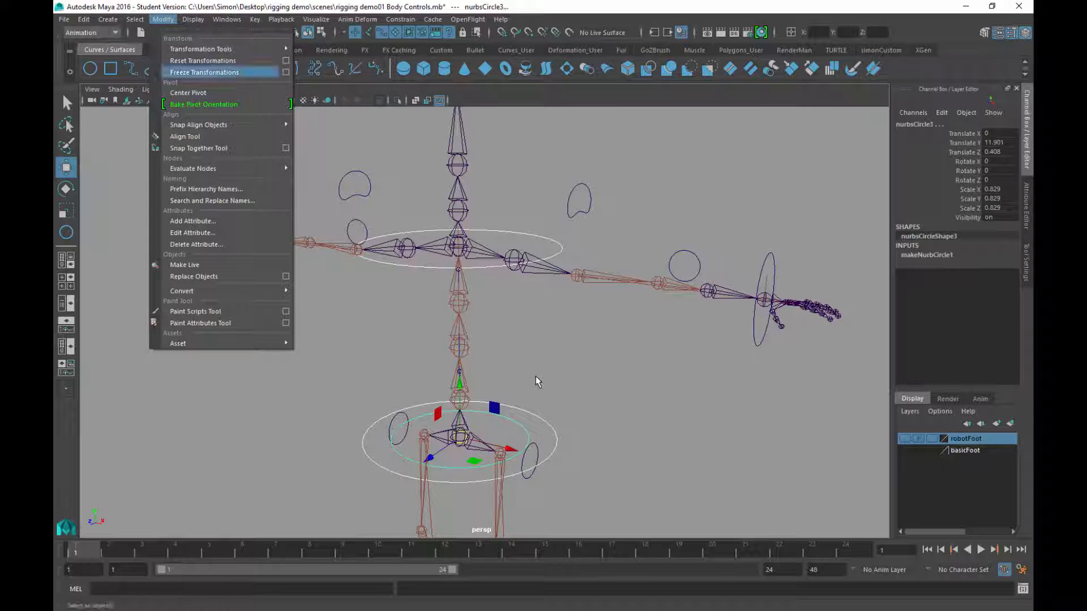
left_click(204, 72)
left_click_drag(537, 382, 560, 396, "alt")
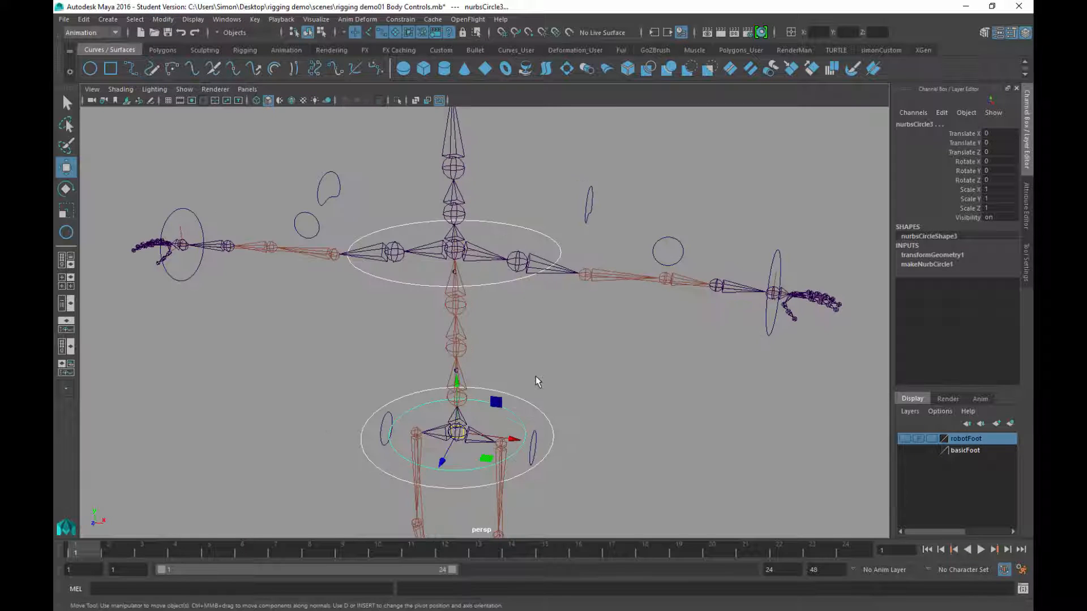
Select the chest circle's front and back control vertices and lower them to mid-spine height
left_click(537, 382)
right_click_drag(538, 382, 498, 382, "alt")
left_click_drag(538, 382, 487, 394, "alt")
left_click(536, 276)
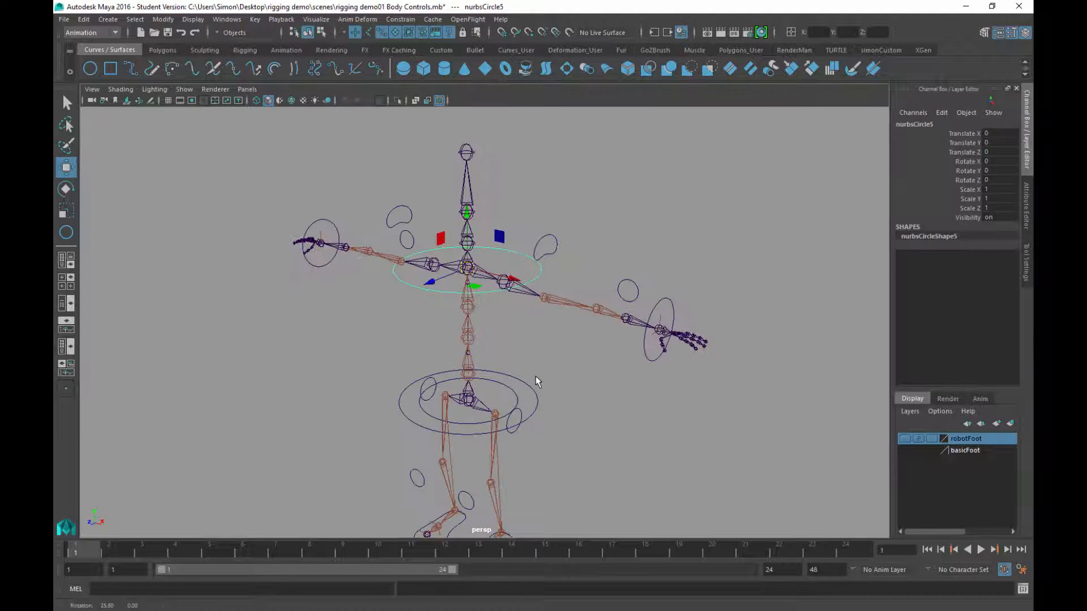
scroll(537, 382, "up", 4)
key("F8")
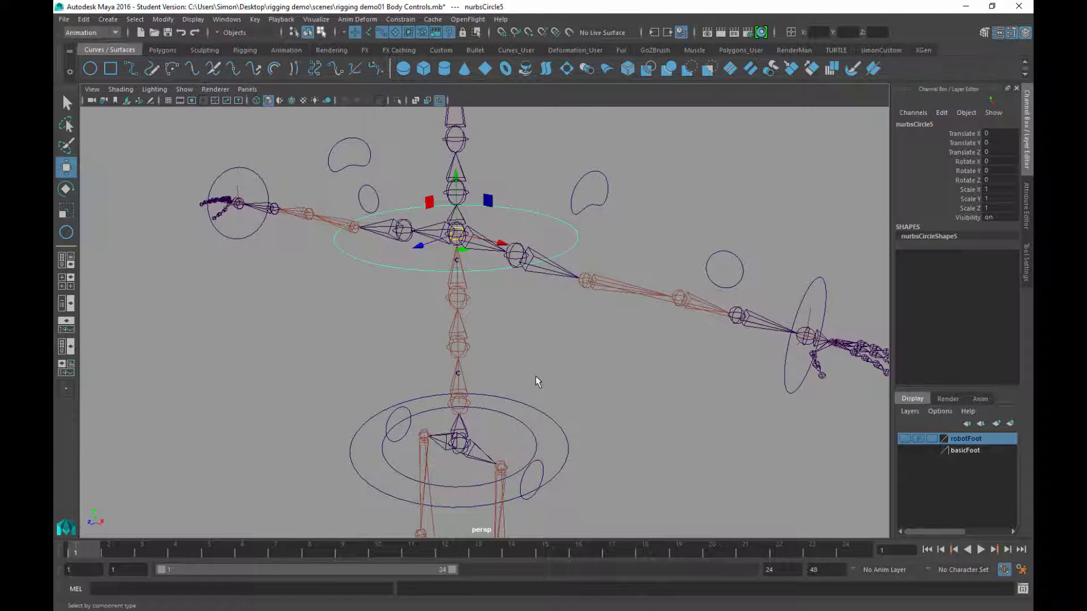
left_click_drag(537, 382, 539, 381, "alt")
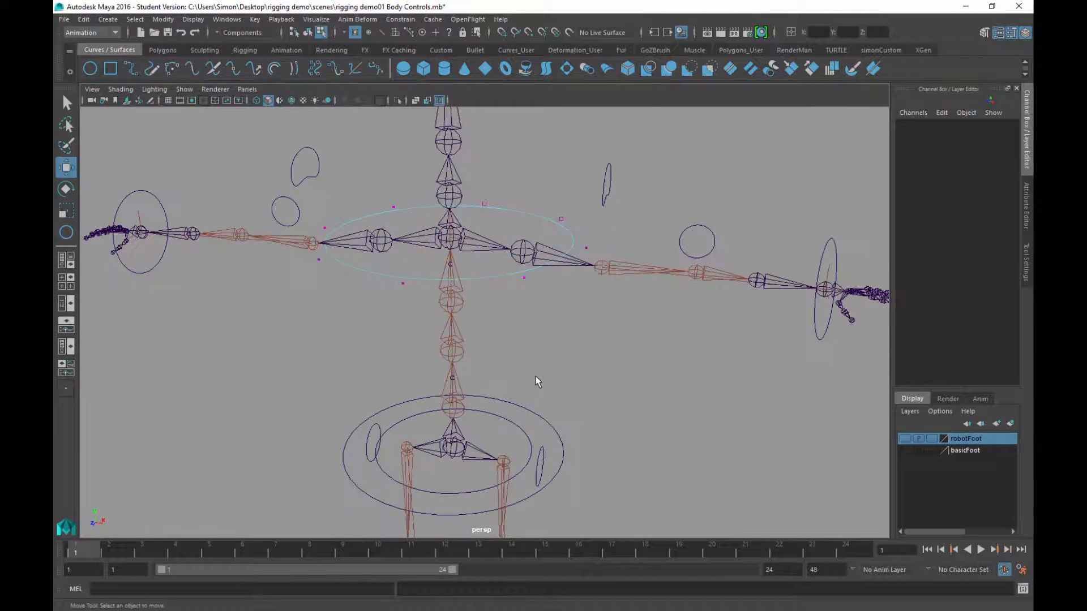
left_click_drag(399, 259, 409, 287)
left_click_drag(538, 381, 503, 389, "alt")
left_click_drag(503, 190, 522, 209, "shift")
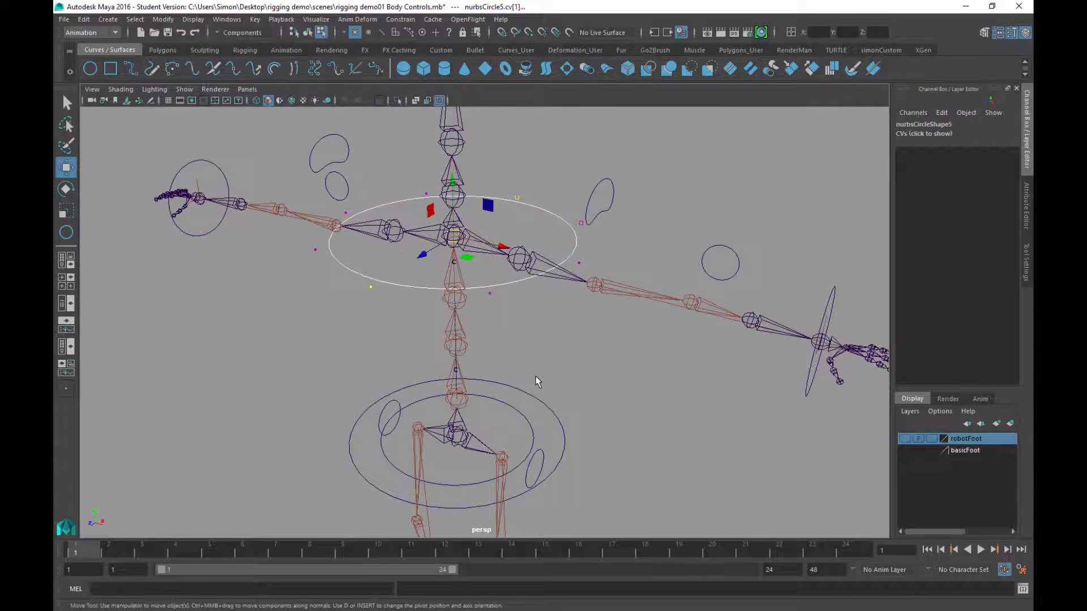
mouse_move(538, 381)
left_mouse_down("alt")
mouse_move(588, 382)
mouse_move(537, 368)
left_mouse_up("alt")
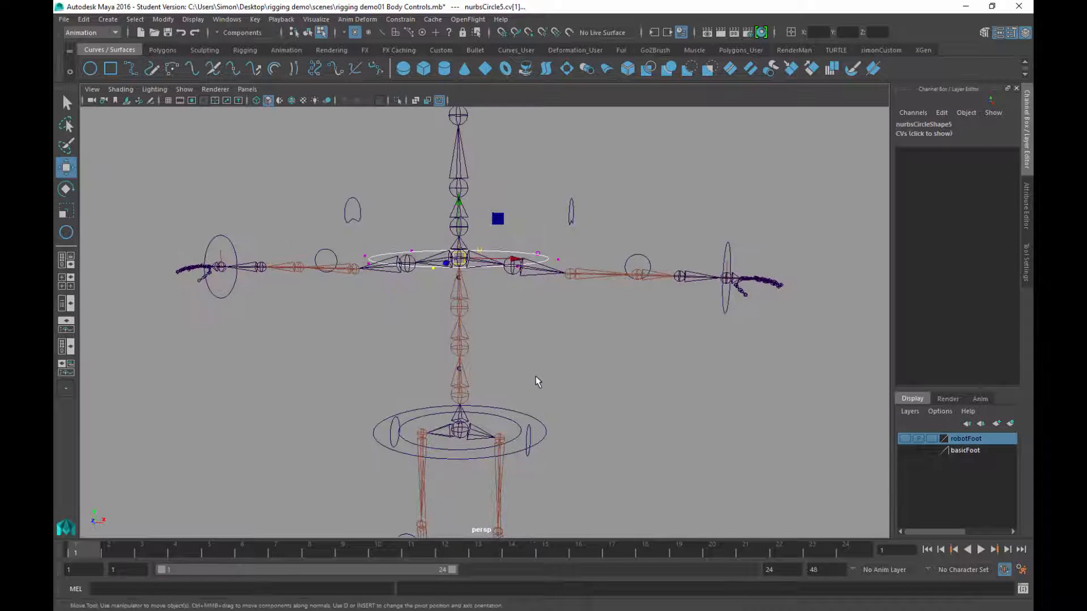
left_click_drag(458, 259, 460, 286)
left_click_drag(538, 382, 556, 379, "alt")
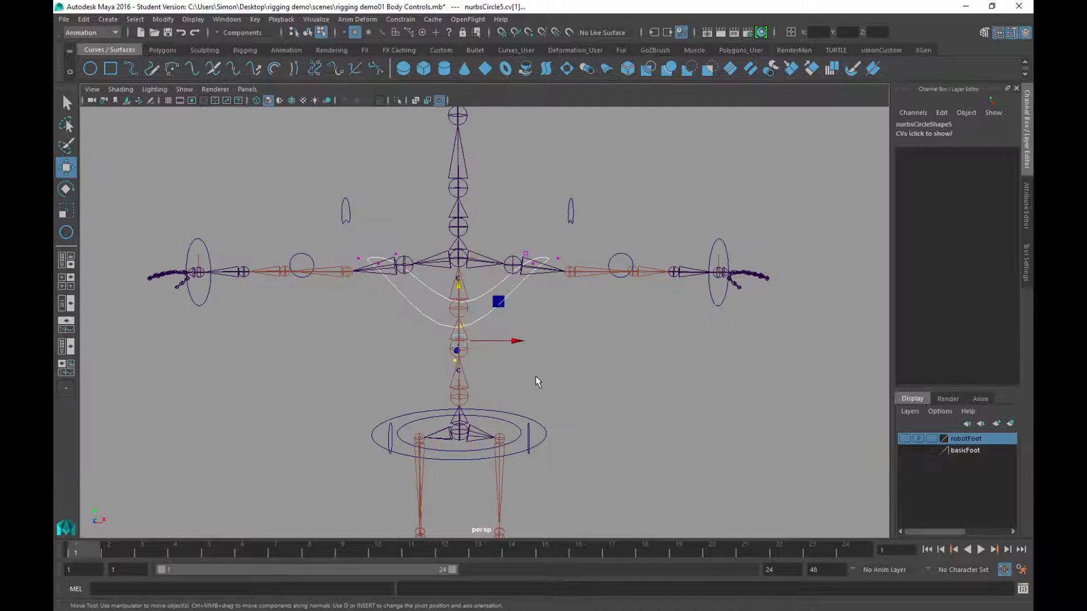
Raise the chest circle's two outermost side control vertices above the shoulders and scale them inward along X
left_click(559, 259)
left_click(357, 259, "shift")
left_click_drag(458, 203, 458, 126)
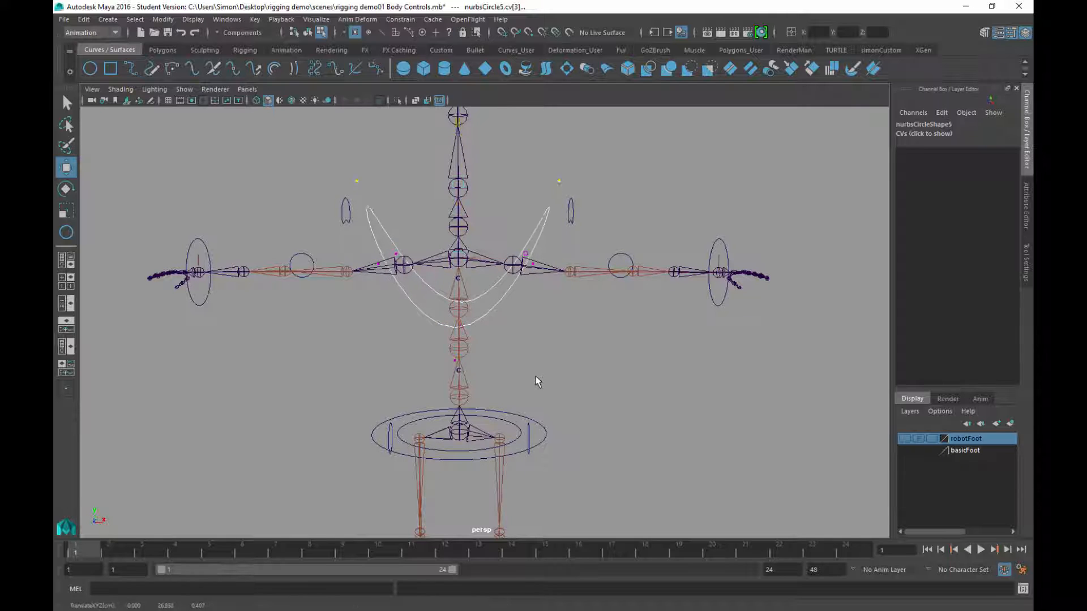
mouse_move(538, 382)
left_mouse_down("alt")
mouse_move(651, 382)
mouse_move(546, 395)
mouse_move(537, 381)
left_mouse_up("alt")
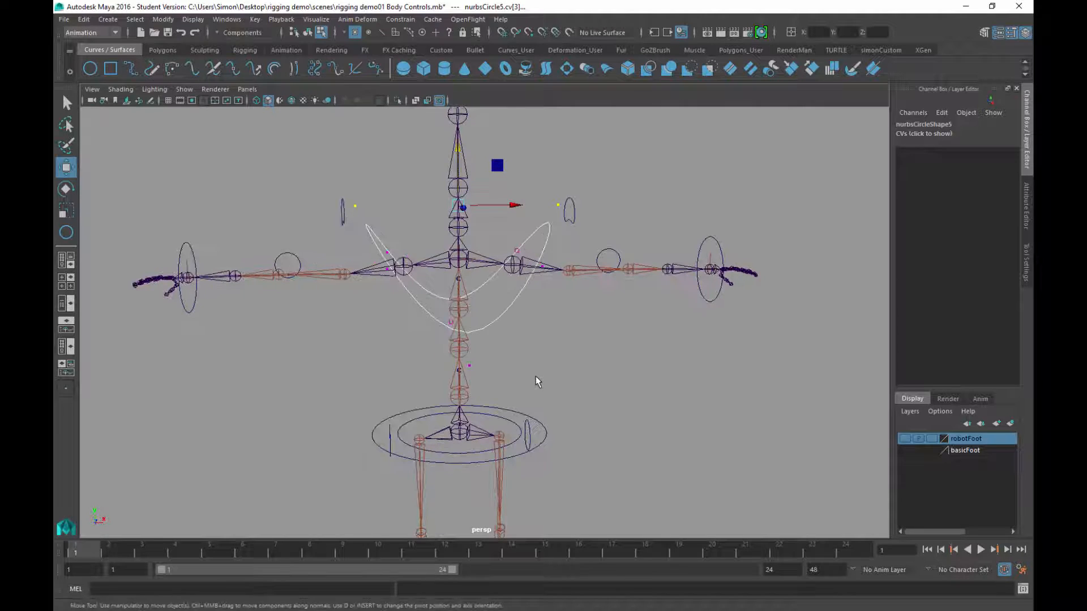
key("r")
left_click_drag(510, 205, 504, 205)
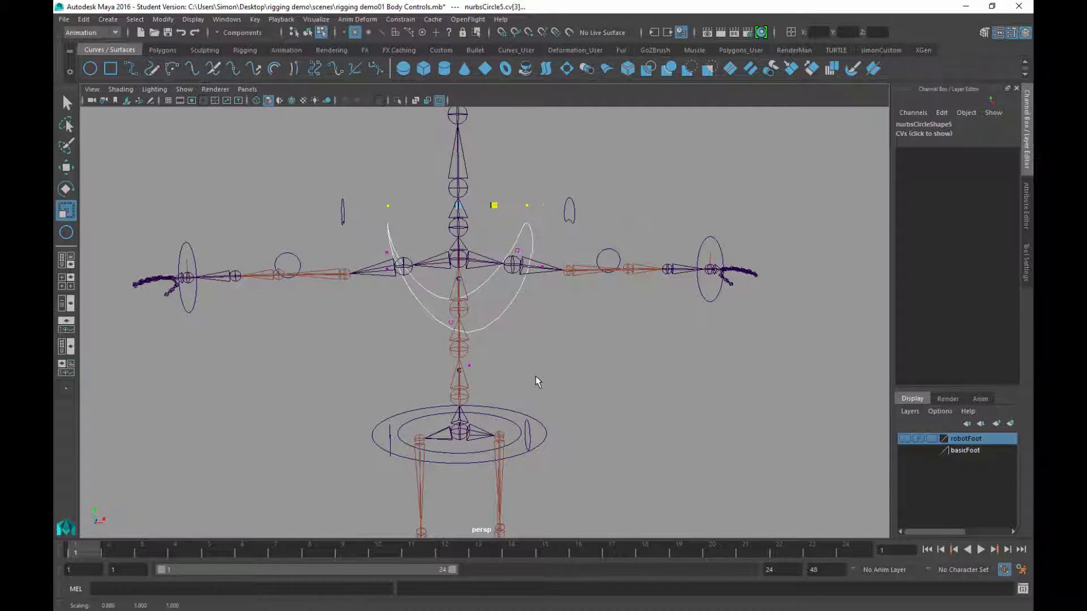
left_click_drag(538, 382, 538, 382, "alt")
Scale the chest curve's front and back control vertices closer together in depth
key("Left")
key("Left")
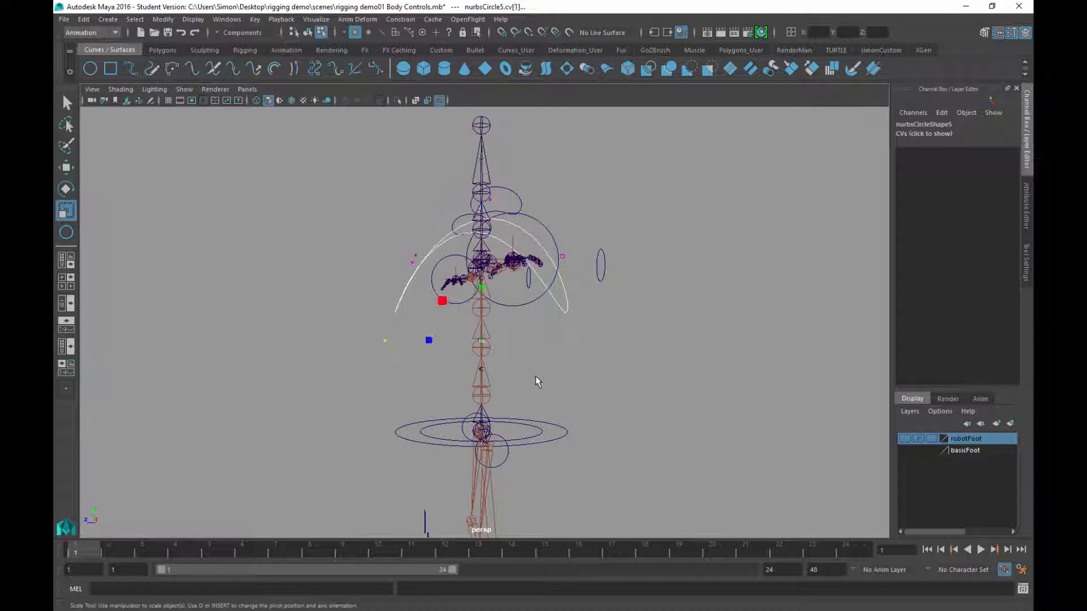
left_click_drag(538, 381, 538, 382, "alt")
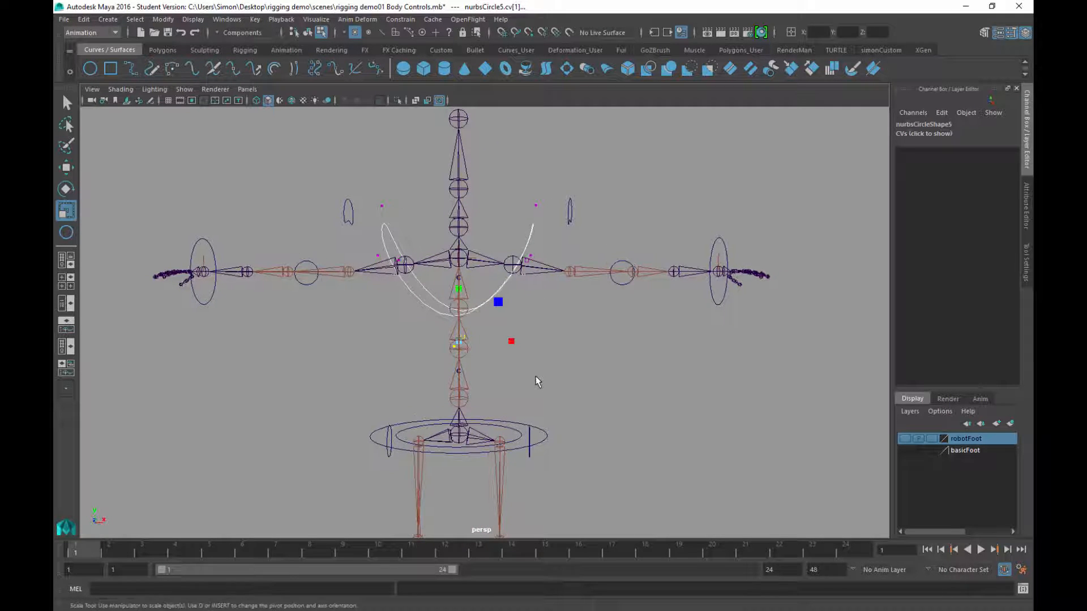
Raise the chest curve's four intermediate control vertices slightly at shoulder level, and return to object selection
left_click_drag(372, 243, 539, 275)
key("w")
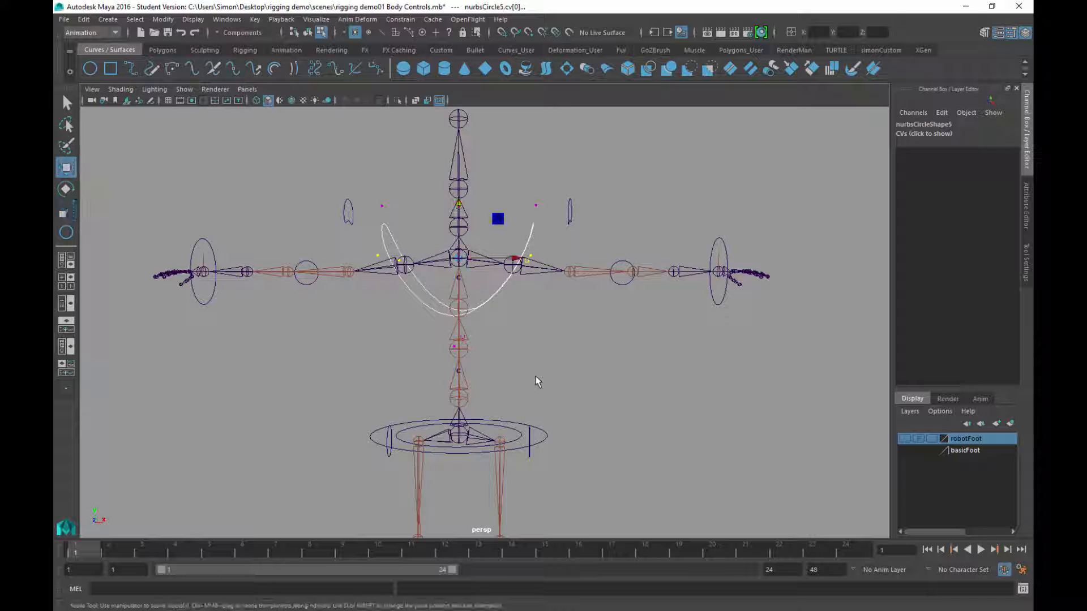
left_click_drag(459, 203, 459, 185)
left_click_drag(538, 381, 538, 382, "alt")
key("q")
left_click(537, 382)
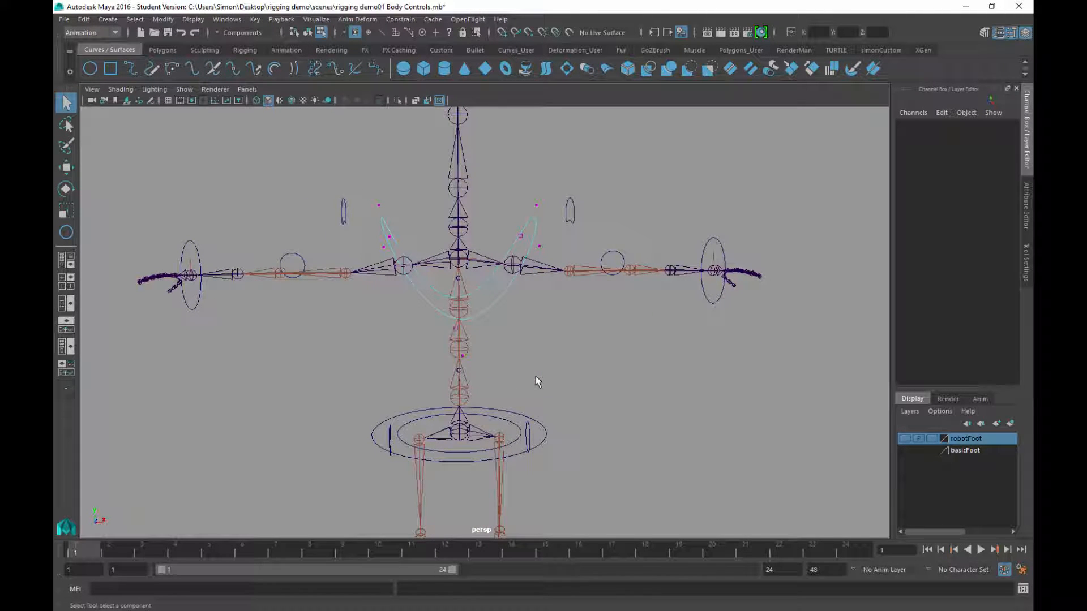
key("F8")
Raise the front and back control vertices of the inner pelvis circle above the lowest spine joints
middle_click_drag(538, 382, 537, 381, "alt")
scroll(538, 381, "up", 3)
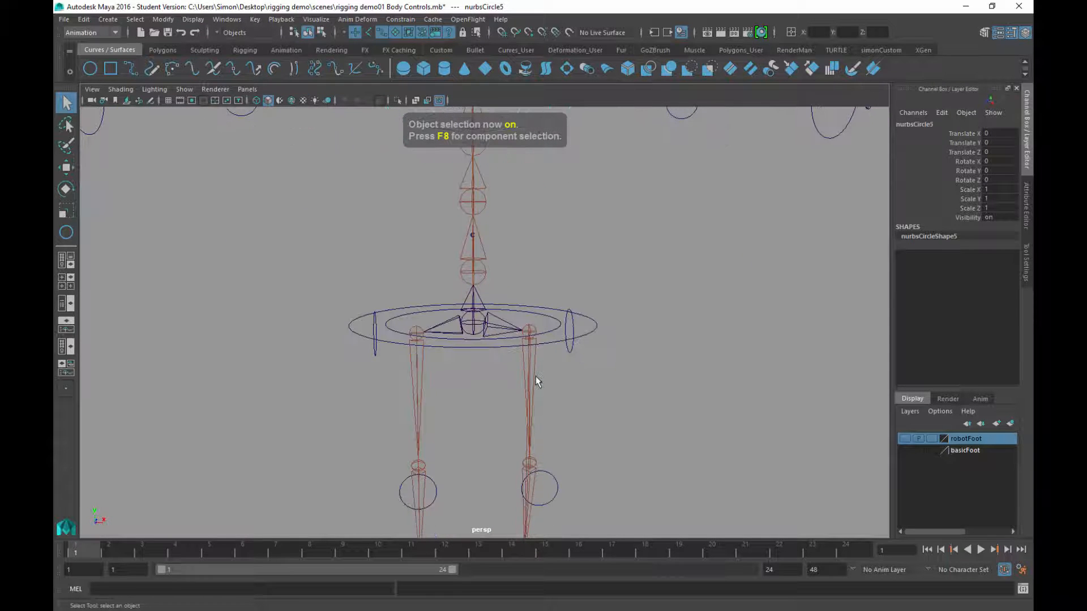
left_click(547, 333)
left_click_drag(538, 381, 538, 382, "alt")
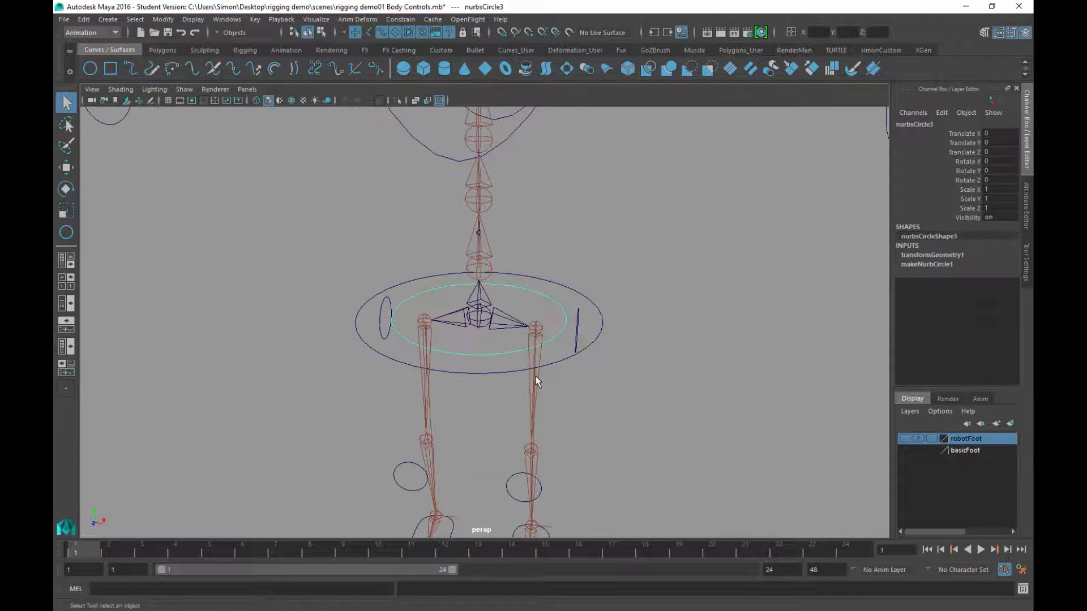
key("F8")
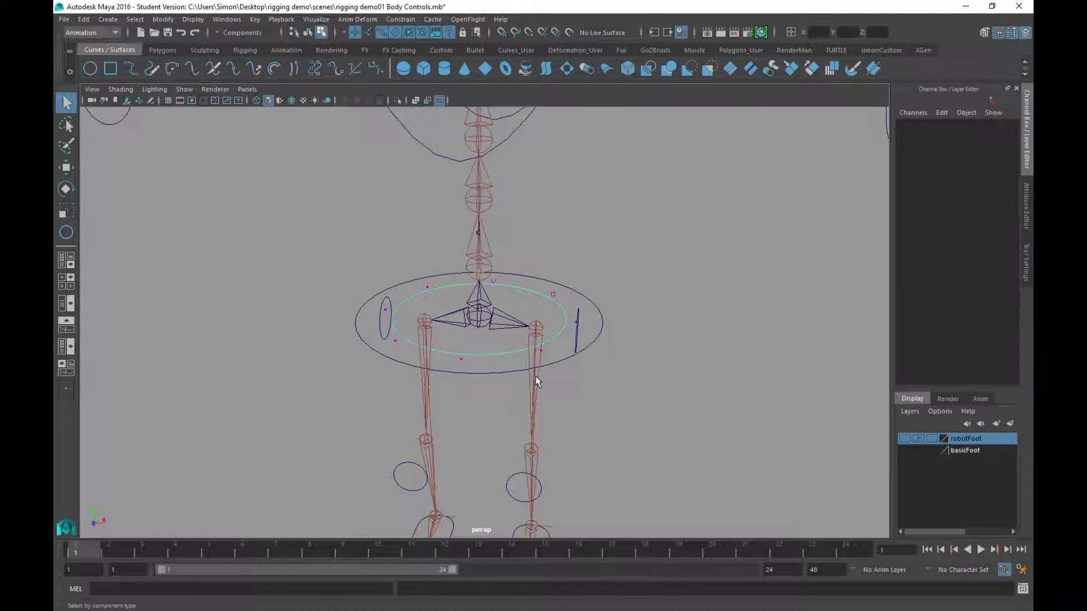
left_click_drag(537, 381, 538, 382, "alt")
left_click_drag(537, 381, 538, 382, "alt")
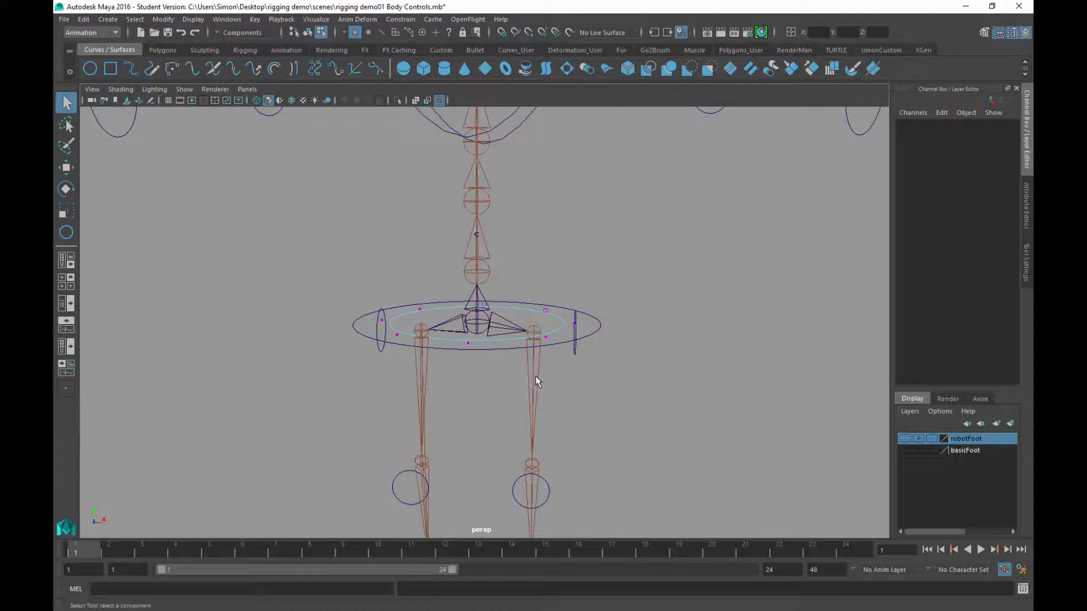
key("w")
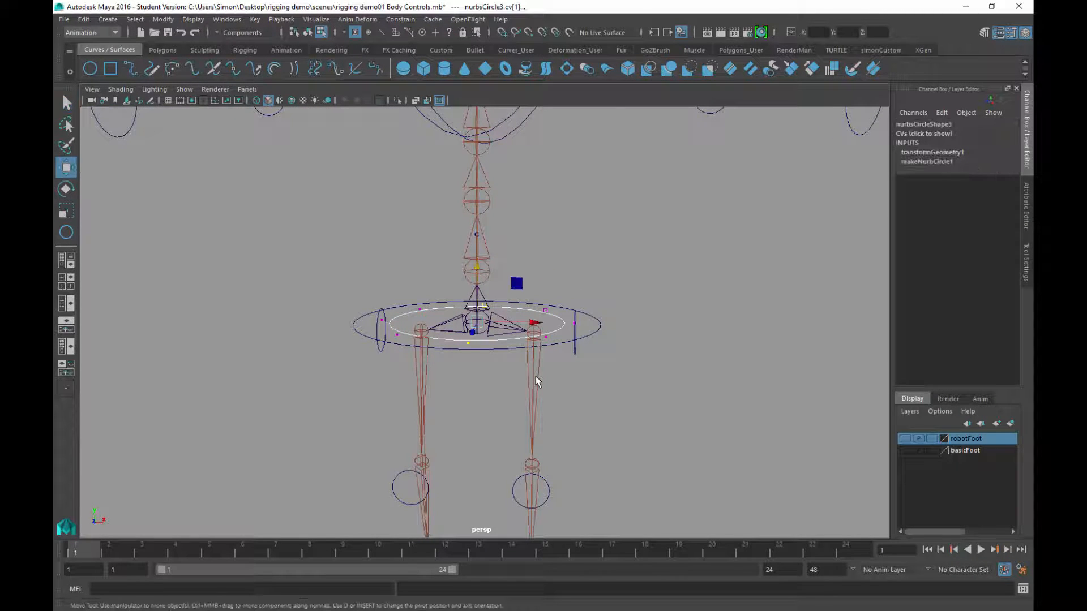
middle_click_drag(538, 381, 537, 381)
left_click_drag(538, 382, 538, 381, "alt")
Lower the inner pelvis curve's two outermost side control vertices below the hip joints
key("Right")
key("Right")
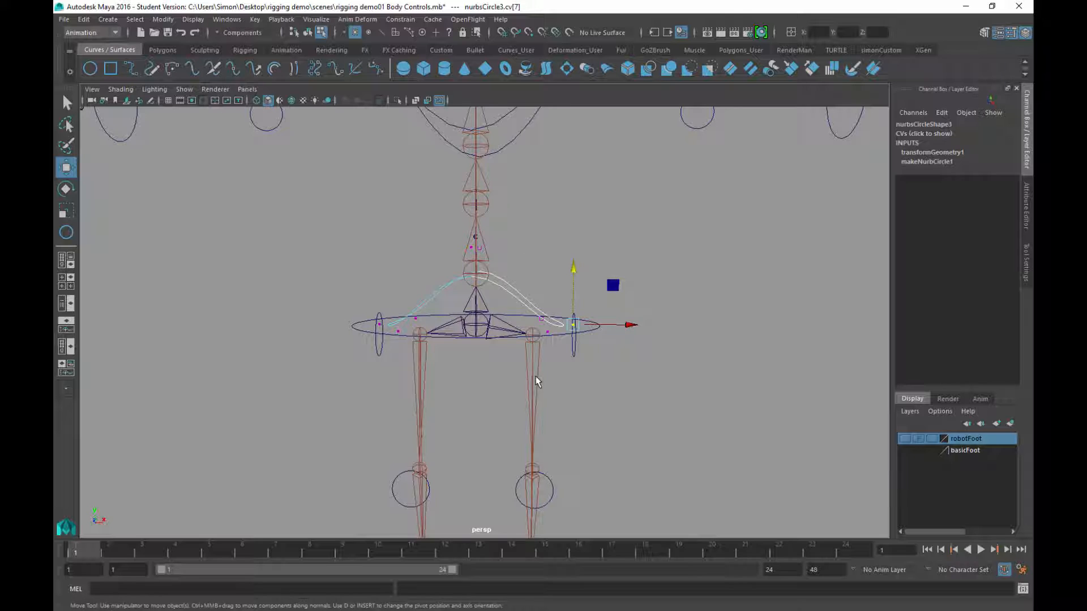
middle_click_drag(537, 381, 538, 382)
Scale the inner pelvis curve's four intermediate control vertices outward along X to round the arch
key("r")
key("Left")
key("Left")
key("Left")
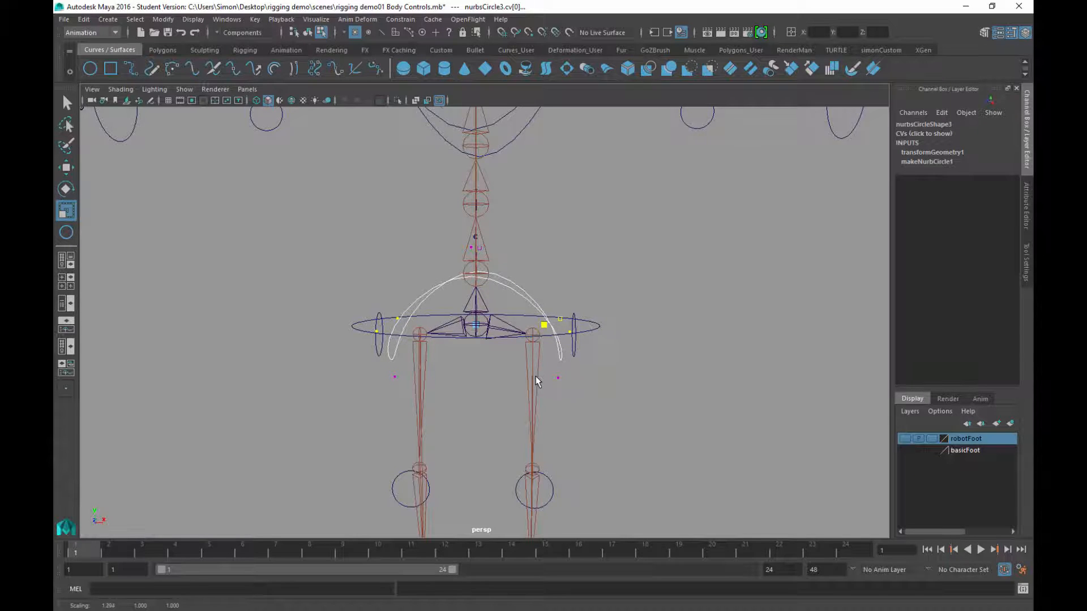
left_click_drag(537, 382, 538, 381, "alt")
middle_click_drag(538, 381, 537, 381)
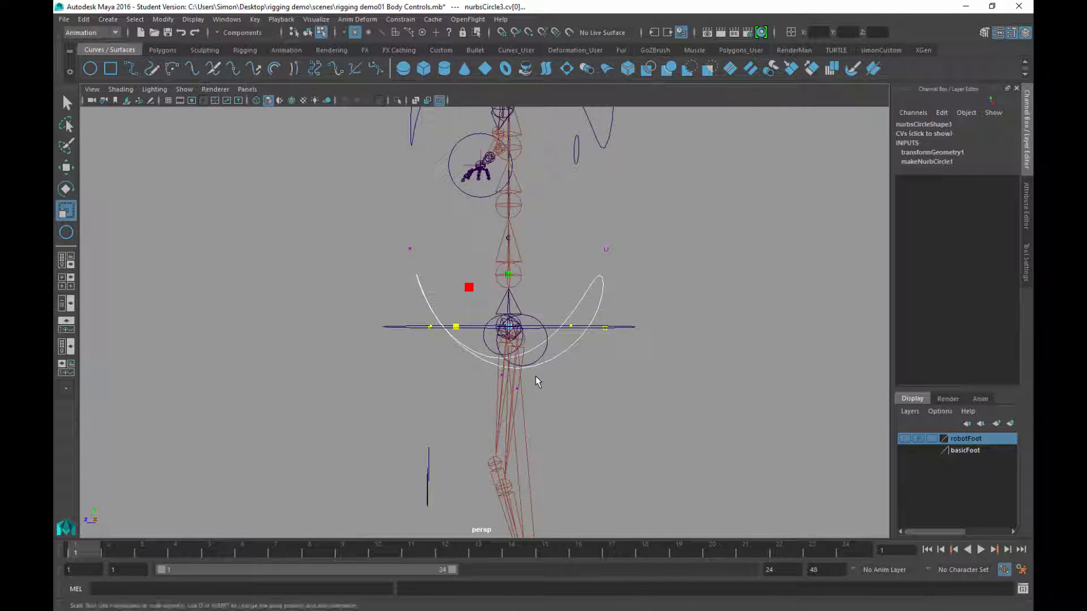
Scale the pelvis curve's raised front and back control vertices in depth to about 0.75
key("Right")
left_click(538, 382)
key("ctrl+z")
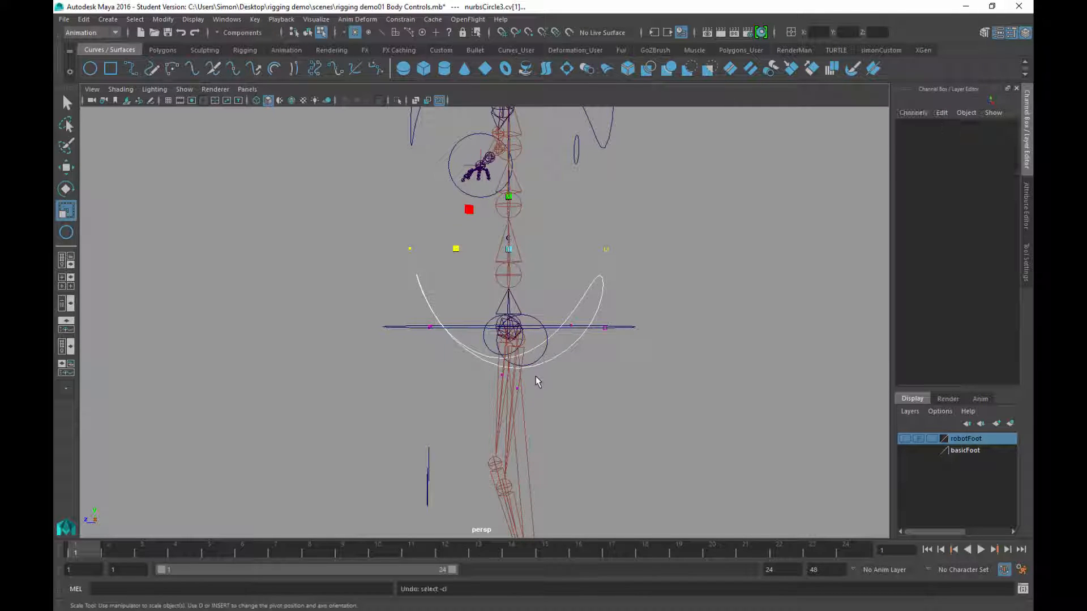
middle_click_drag(537, 382, 537, 381)
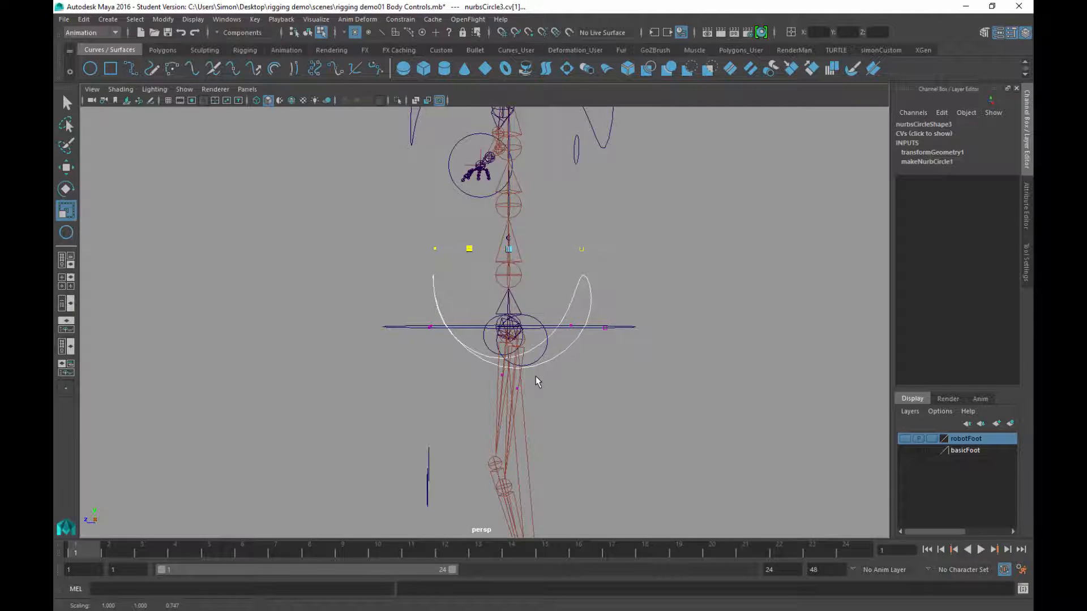
Widen the pelvis curve's side and intermediate control vertices together, and return to object selection with nothing selected
left_click_drag(537, 382, 537, 381, "alt")
left_click_drag(360, 296, 586, 401)
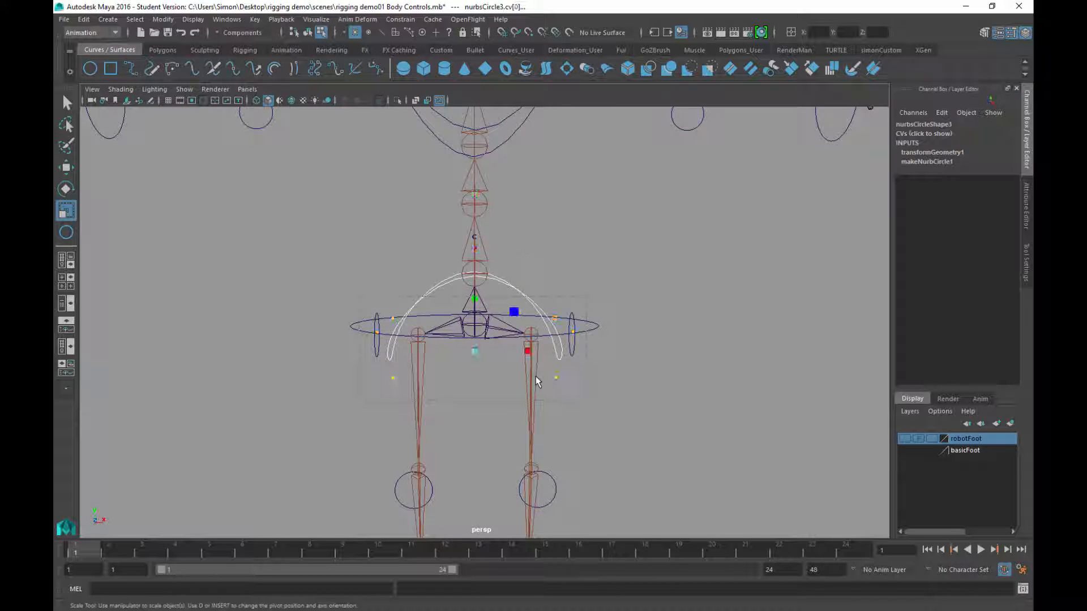
middle_click_drag(537, 382, 537, 382)
key("q")
left_click_drag(538, 382, 538, 381, "alt")
key("F8")
left_click(537, 382)
Select the pelvis curve, chest curve and outer pelvis ring together and delete their construction history
middle_click_drag(537, 381, 537, 382, "alt")
left_click_drag(537, 382, 537, 382, "alt")
right_click_drag(538, 382, 537, 382, "alt")
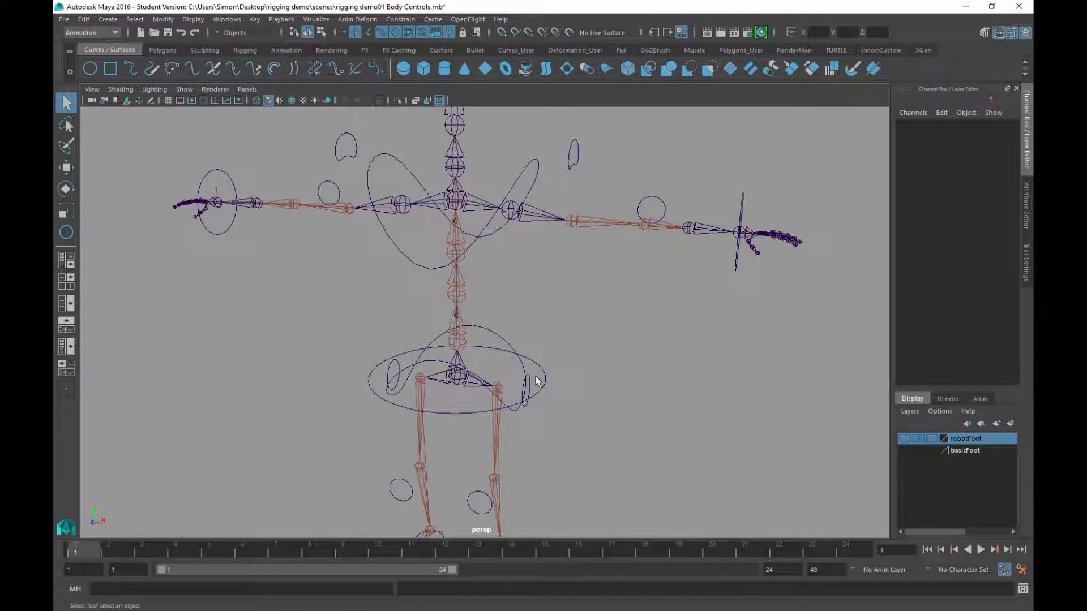
left_click(537, 382)
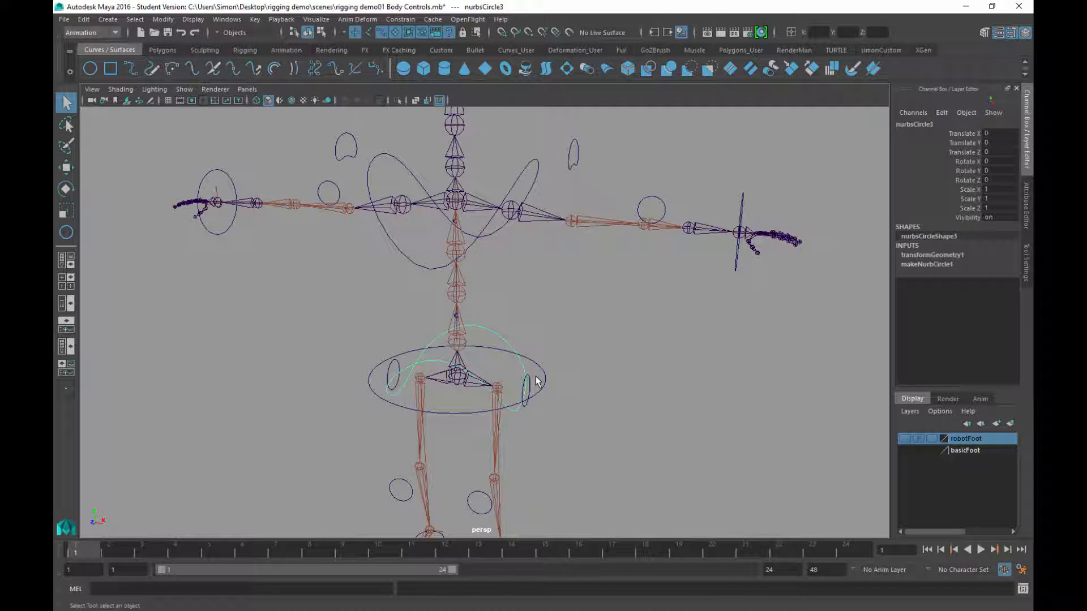
key("alt+shift+d")
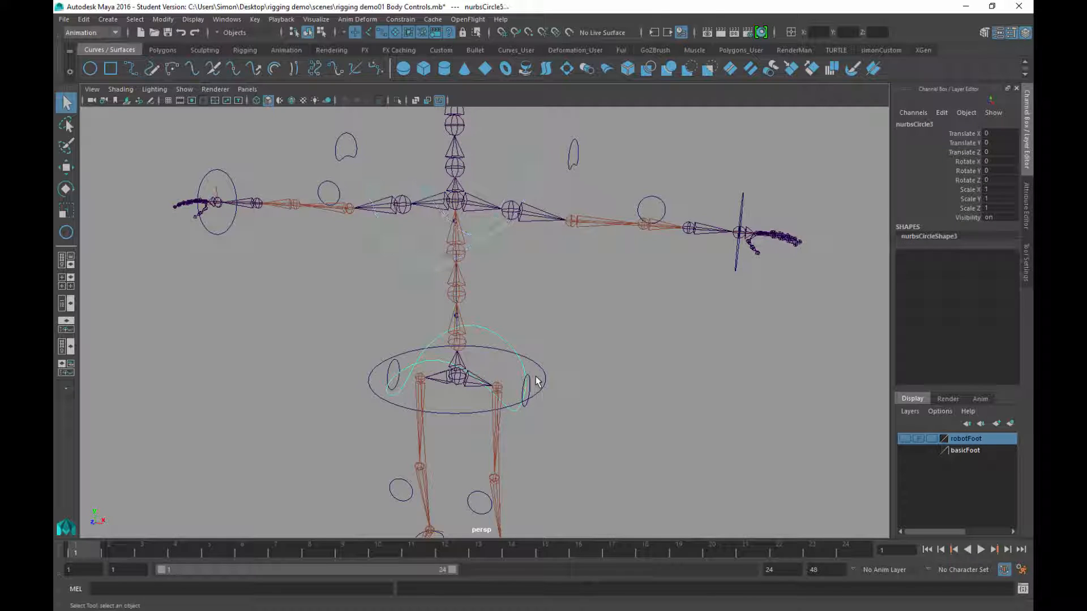
left_click(537, 381, "shift")
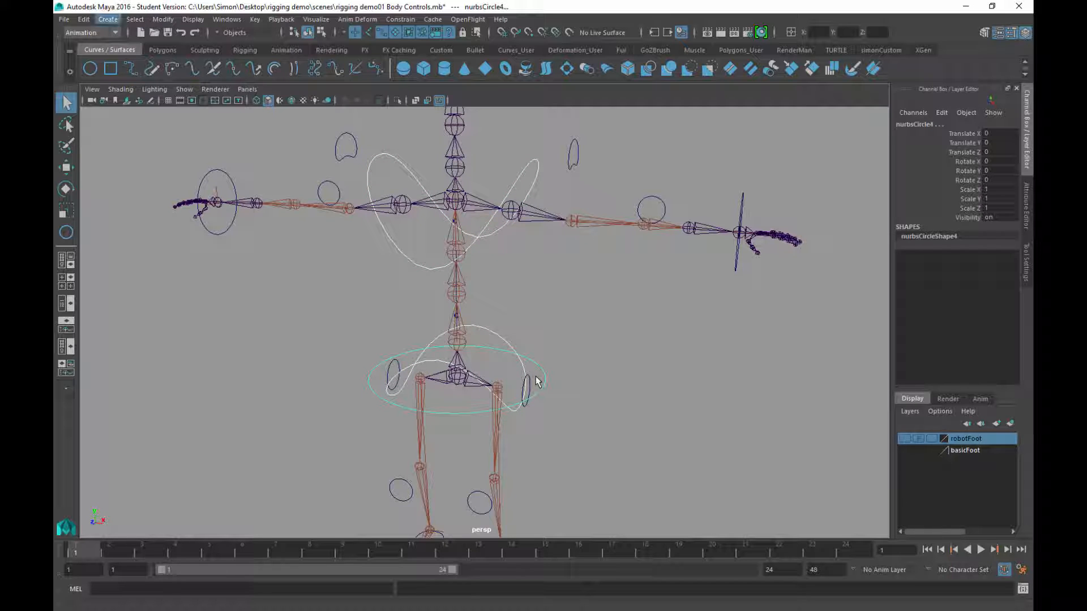
key("Left")
key("Down")
key("Down")
key("Down")
key("Down")
key("Down")
key("Down")
key("Down")
key("Down")
key("Down")
key("Down")
key("Right")
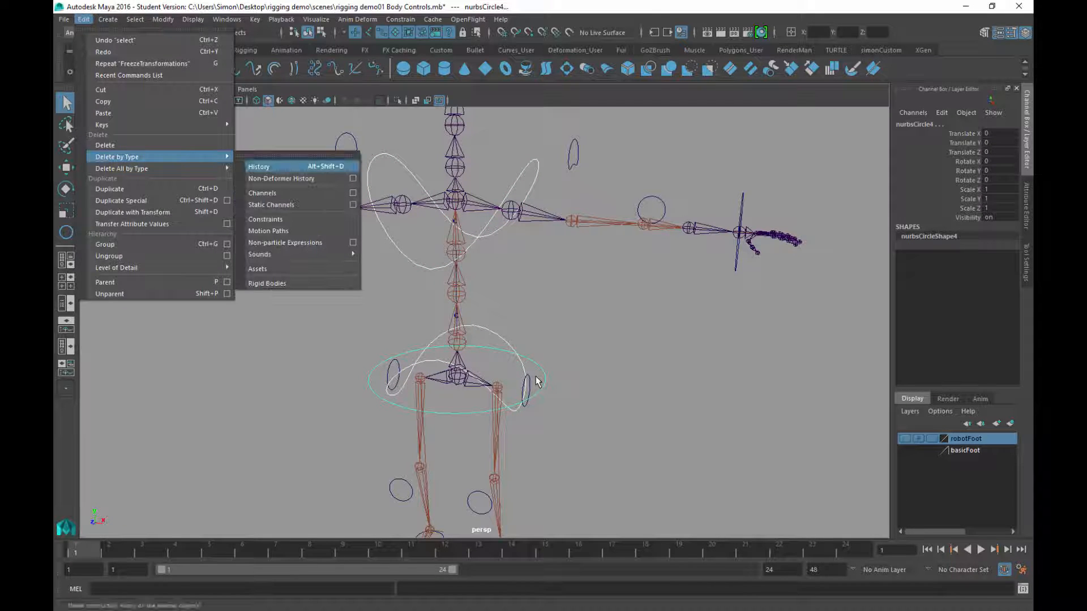
key("Return")
Show the Outliner beside the perspective view and rename the chest curve to Torso_CTRL
left_click(538, 382)
key("ctrl+z")
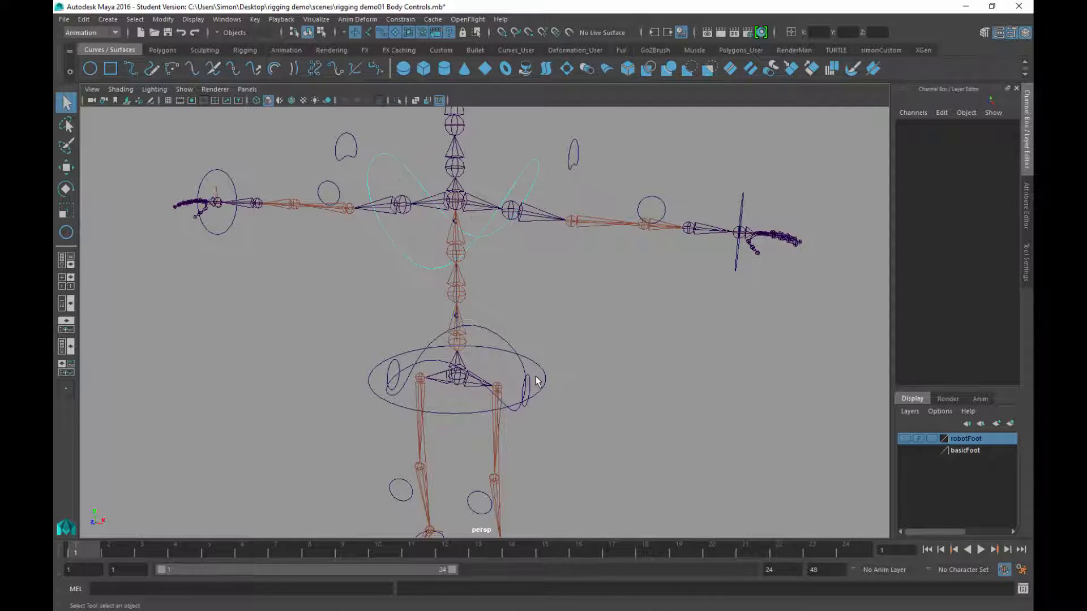
key("Tab")
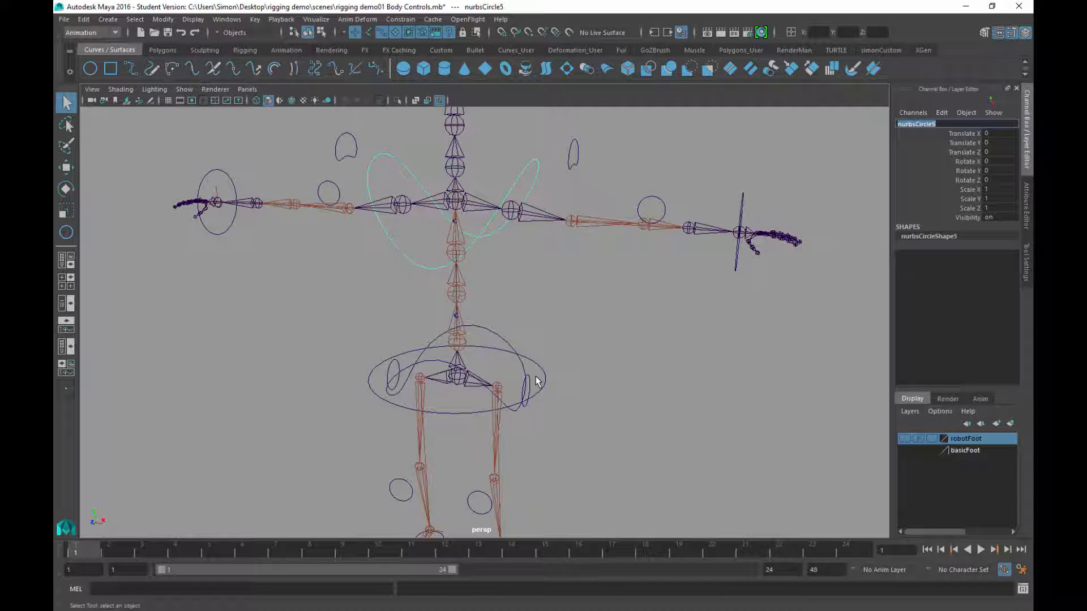
left_click(66, 304)
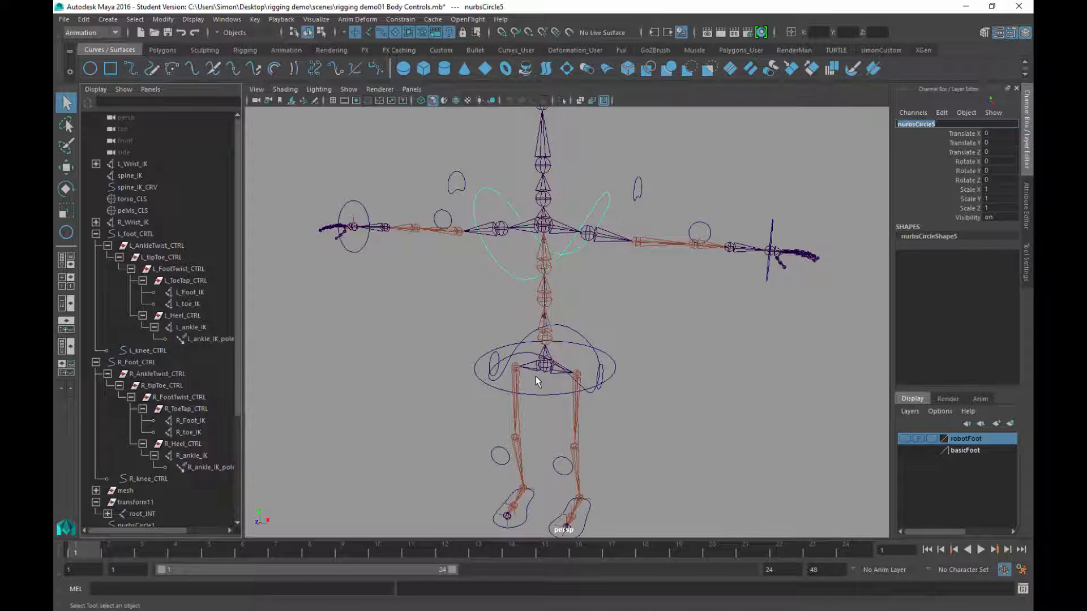
type("To")
type("rso_")
type(" CTRL")
key("Return")
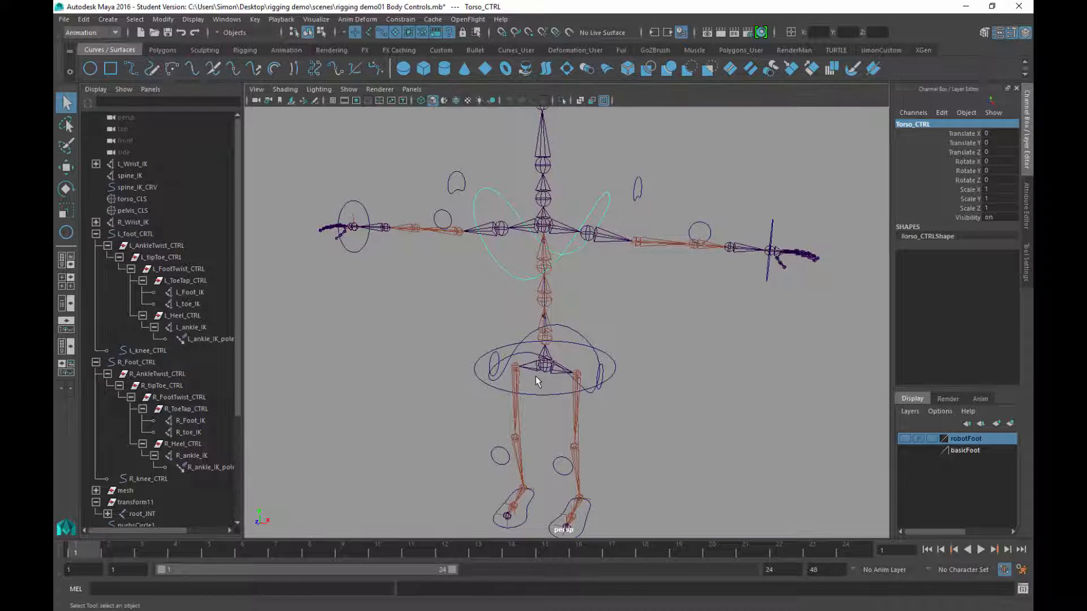
Rename the arched inner pelvis curve to Pelvis_CTRL
left_click(537, 382)
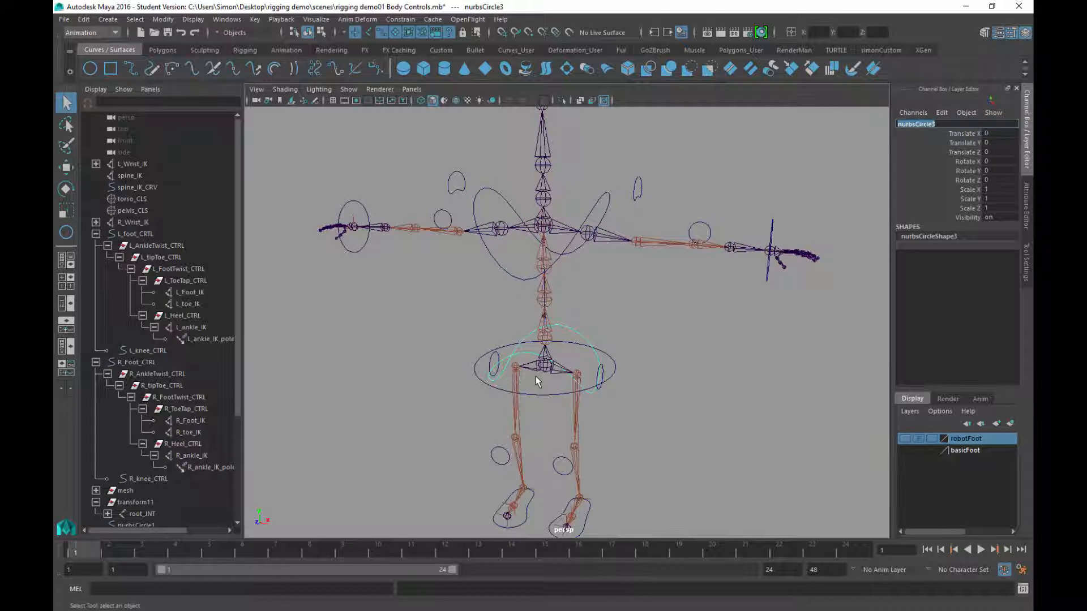
type("Pelvis_CTRL")
key("Return")
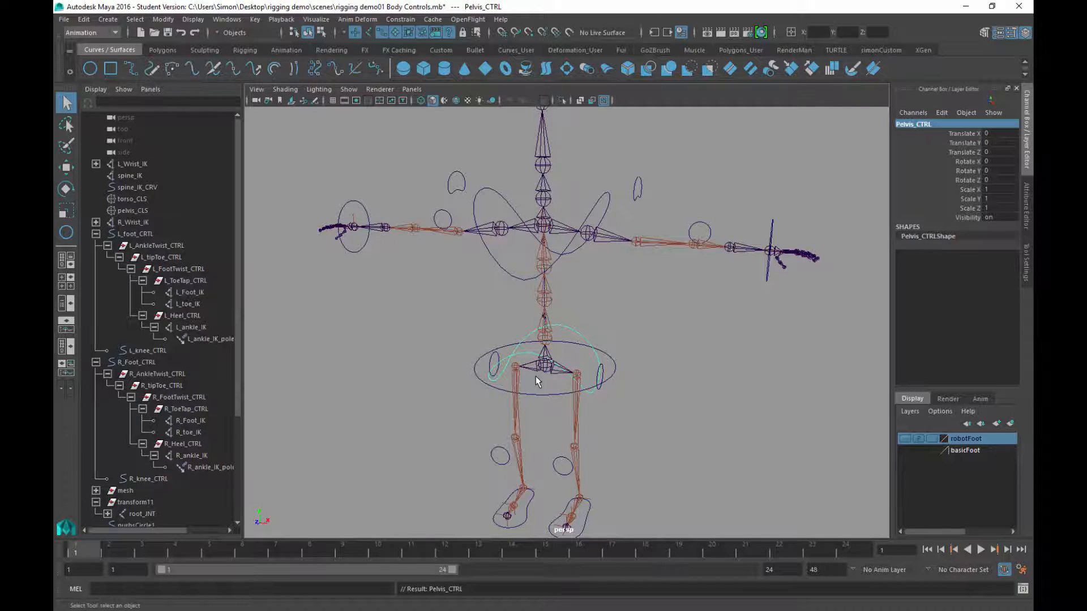
Parent the torso_CLS cluster under the Torso_CTRL chest curve
mouse_move(536, 377)
left_mouse_down("alt")
mouse_move(551, 371)
mouse_move(535, 376)
left_mouse_up("alt")
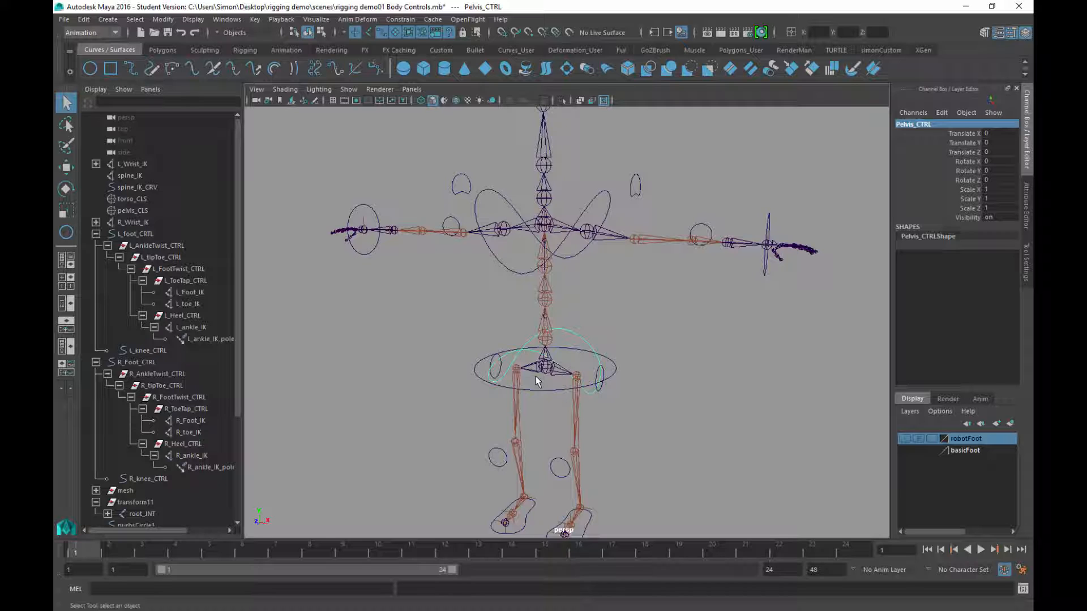
key("Up")
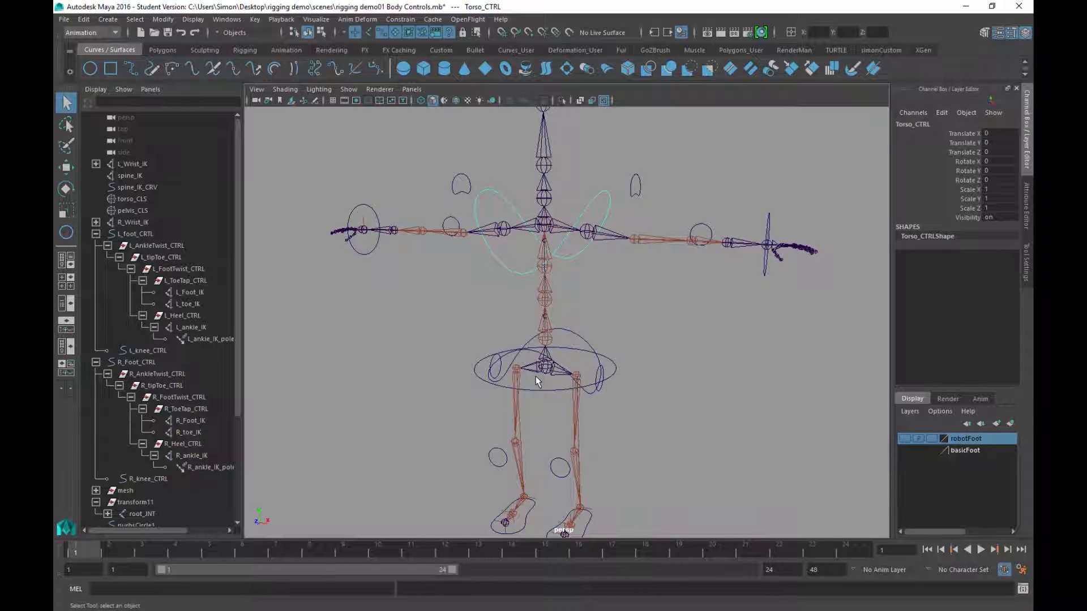
key("ctrl+z")
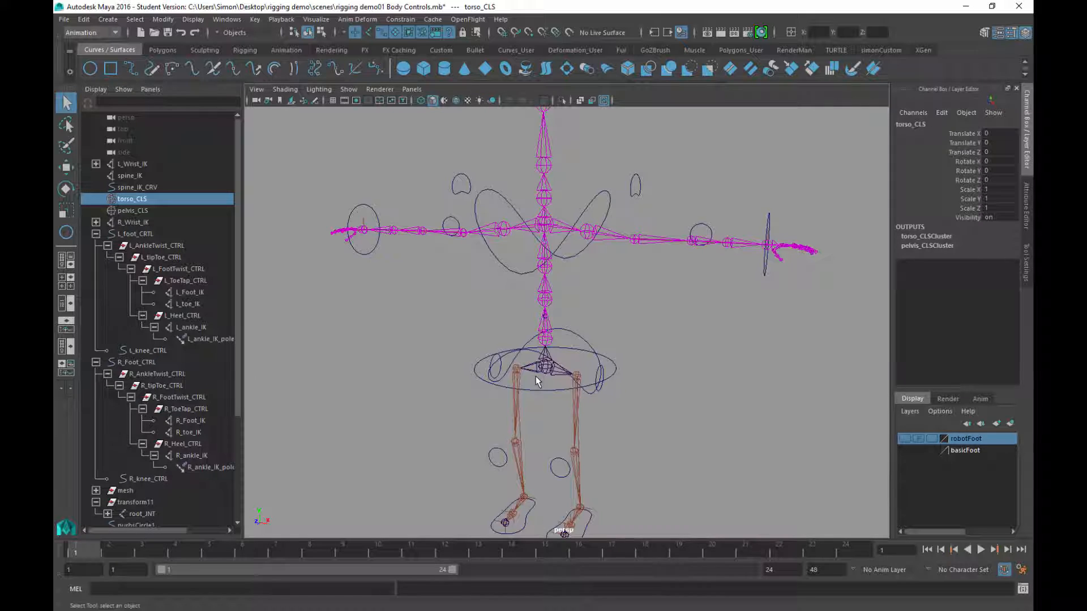
key("shift+z")
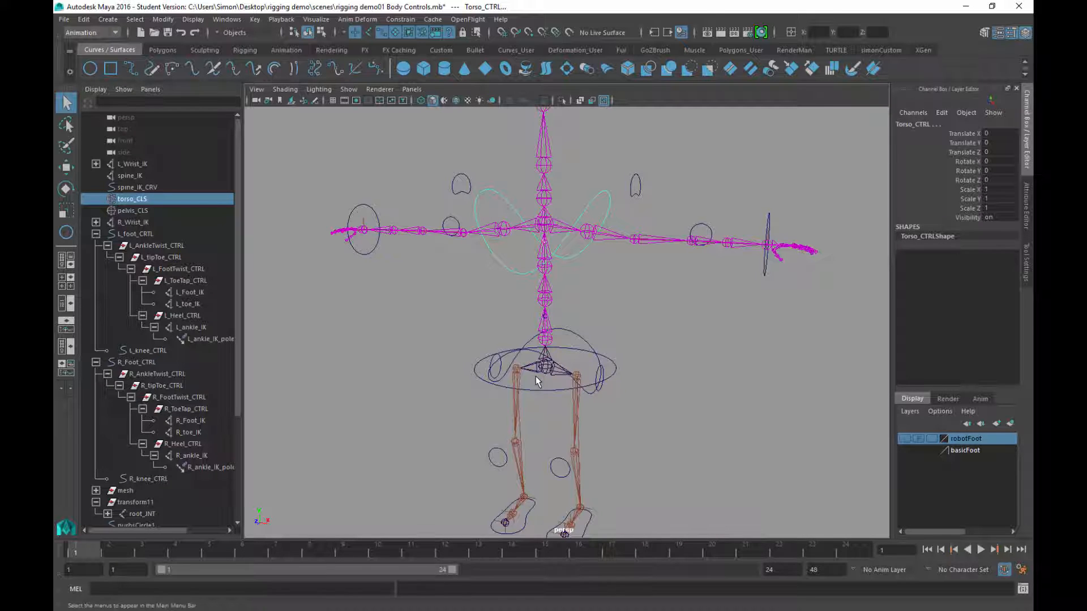
left_click(84, 20)
left_click(104, 282)
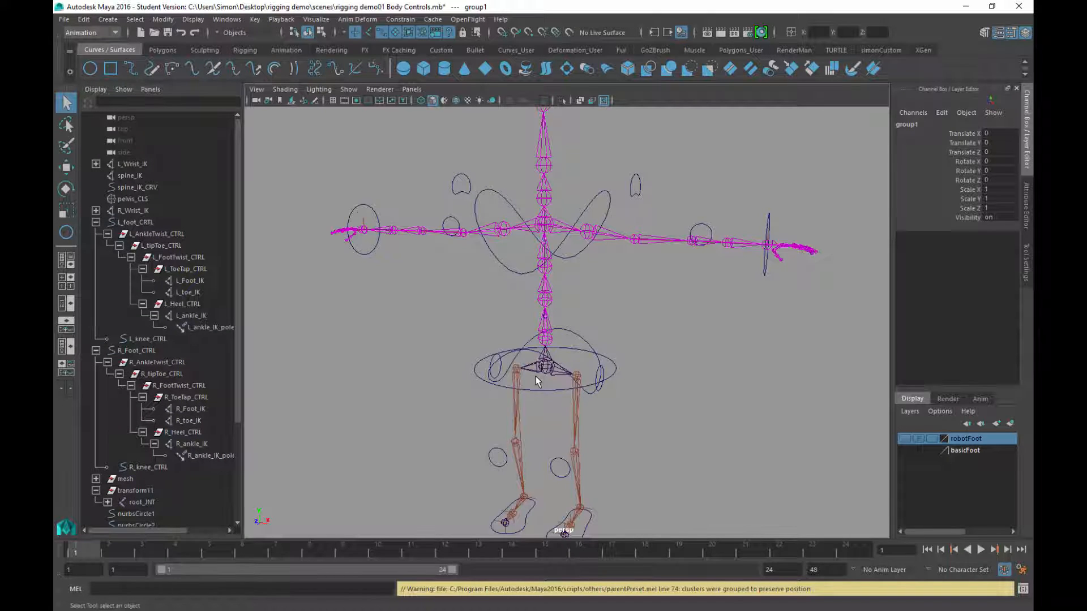
Parent the pelvis_CLS cluster under the Pelvis_CTRL curve and clear the selection
left_click(132, 199)
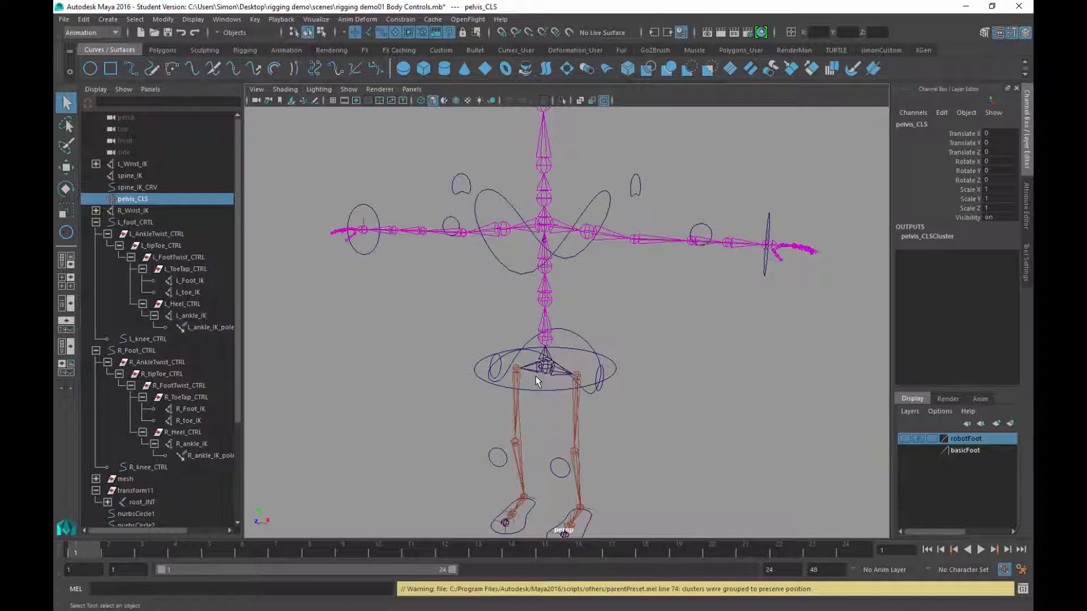
left_click(538, 381)
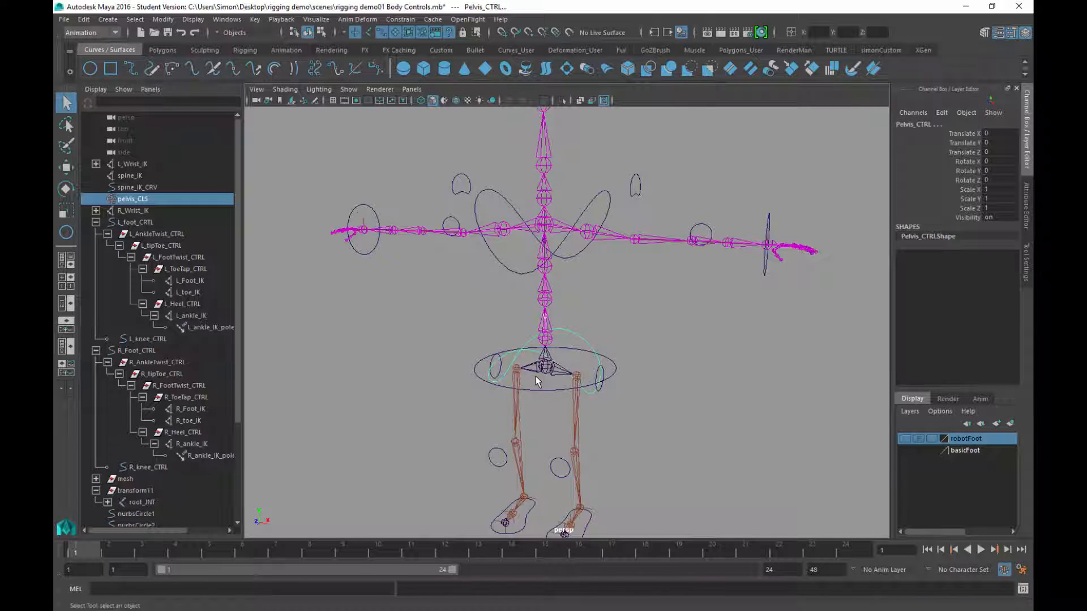
key("p")
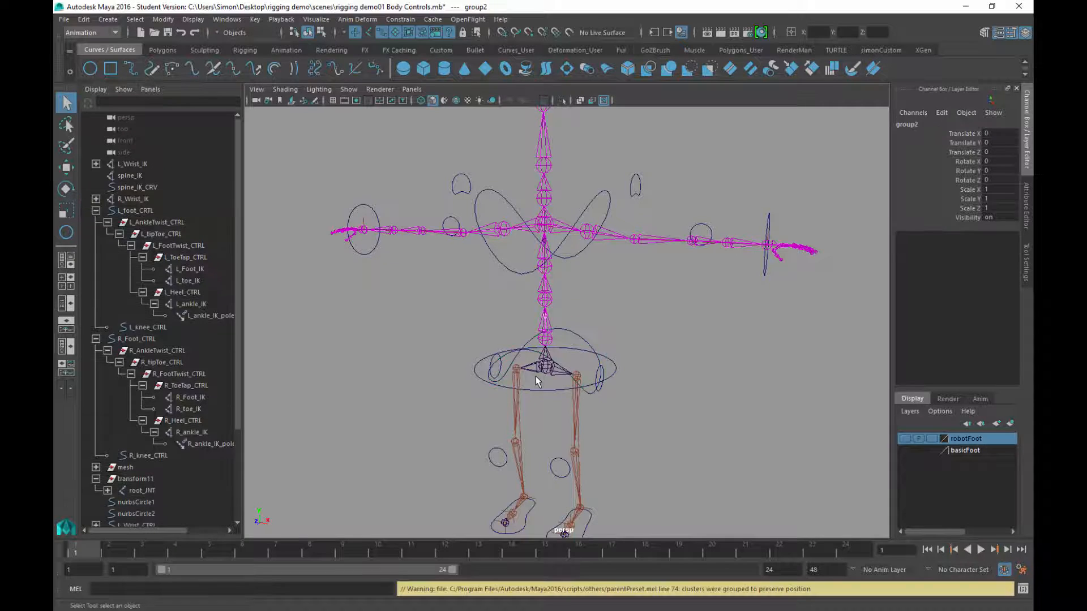
left_click(536, 377)
Test how Torso_CTRL drives the upper spine by moving and rotating it, undo both transforms and deselect it
left_click_drag(536, 377, 551, 365, "alt")
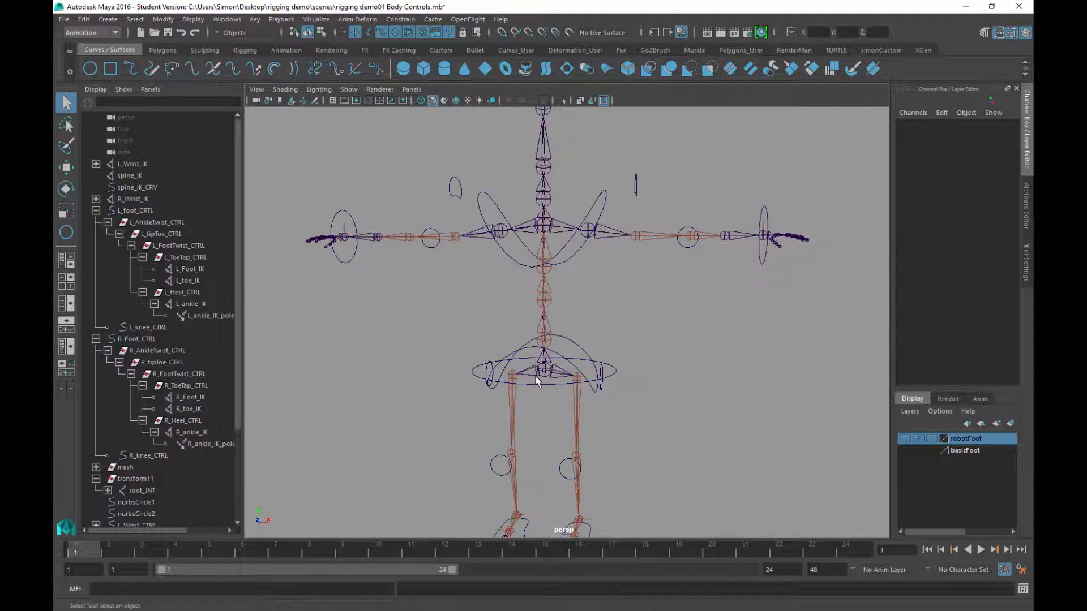
left_click(536, 381)
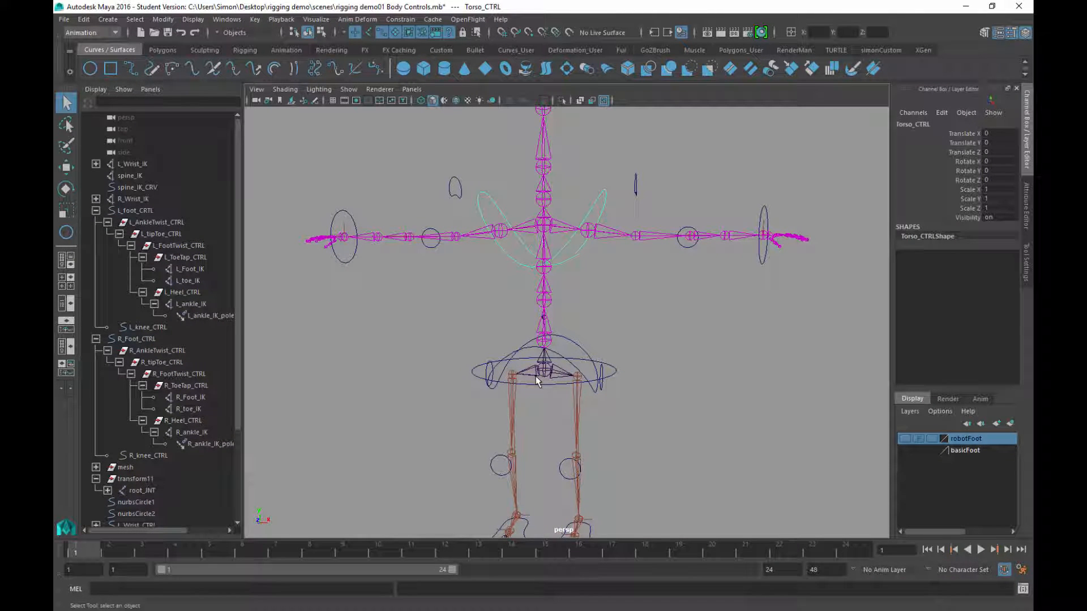
key("w")
left_click_drag(544, 225, 514, 199)
key("ctrl+z")
key("e")
key("ctrl+z")
left_click(537, 378)
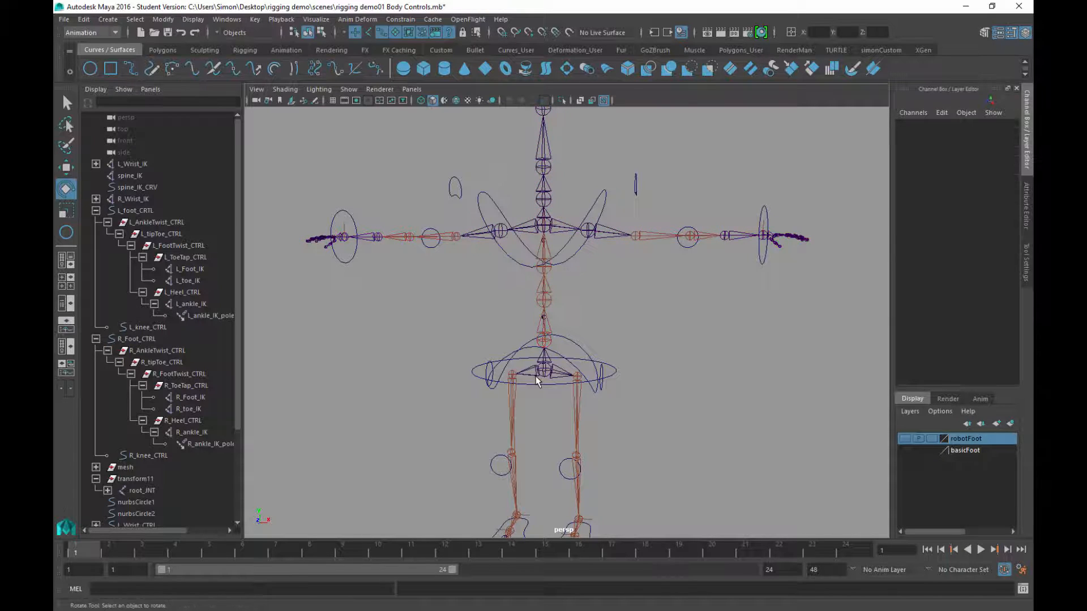
Test how Pelvis_CTRL drives the lower spine by moving it freely and undo the move
left_click_drag(536, 378, 648, 397, "alt")
left_click(536, 378)
key("ctrl+z")
key("w")
mouse_move(584, 331)
left_mouse_down()
mouse_move(584, 308)
mouse_move(605, 328)
mouse_move(568, 317)
left_mouse_up()
key("ctrl+z")
Make joints selectable in the viewport and pick the root joint at the pelvis to examine its chain
right_click_drag(537, 382, 640, 382, "alt")
middle_click_drag(538, 426, 558, 328, "alt")
left_click_drag(537, 380, 557, 376, "alt")
right_click_drag(538, 382, 566, 382, "alt")
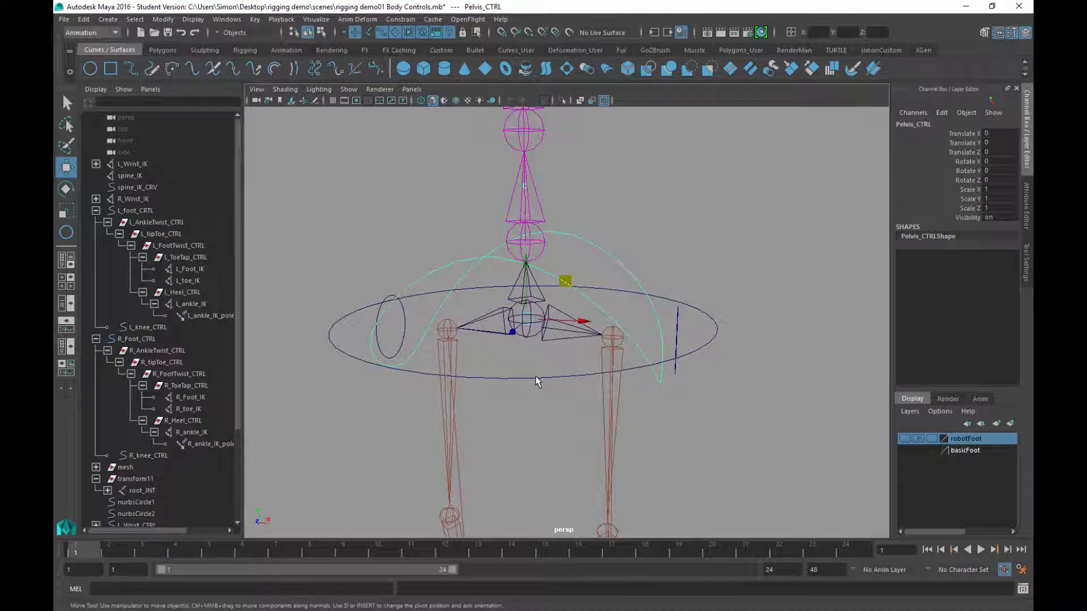
left_click(537, 381)
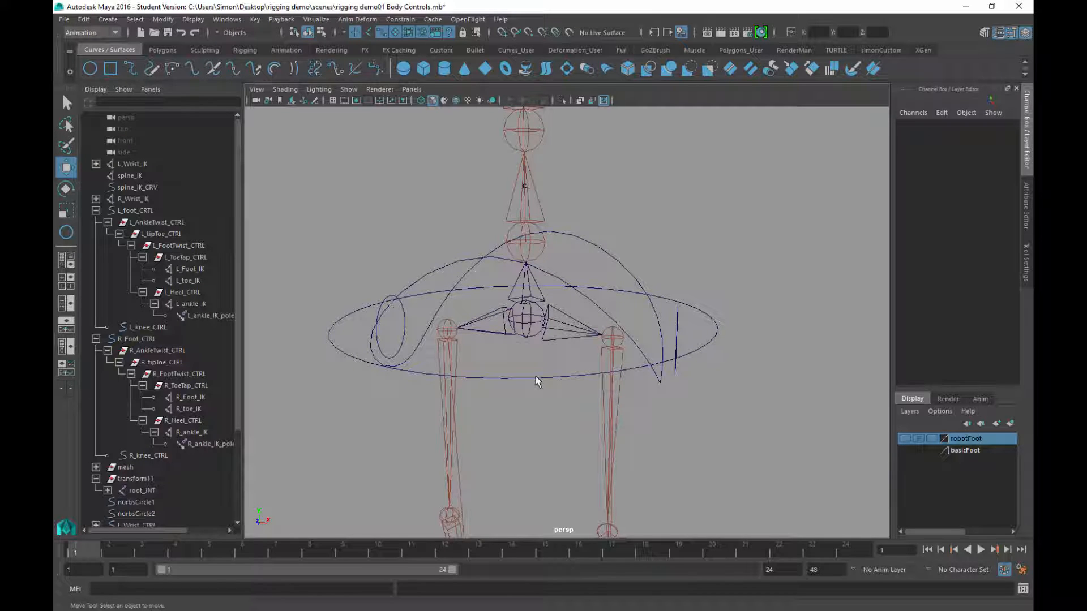
left_click(369, 32)
left_click(527, 320)
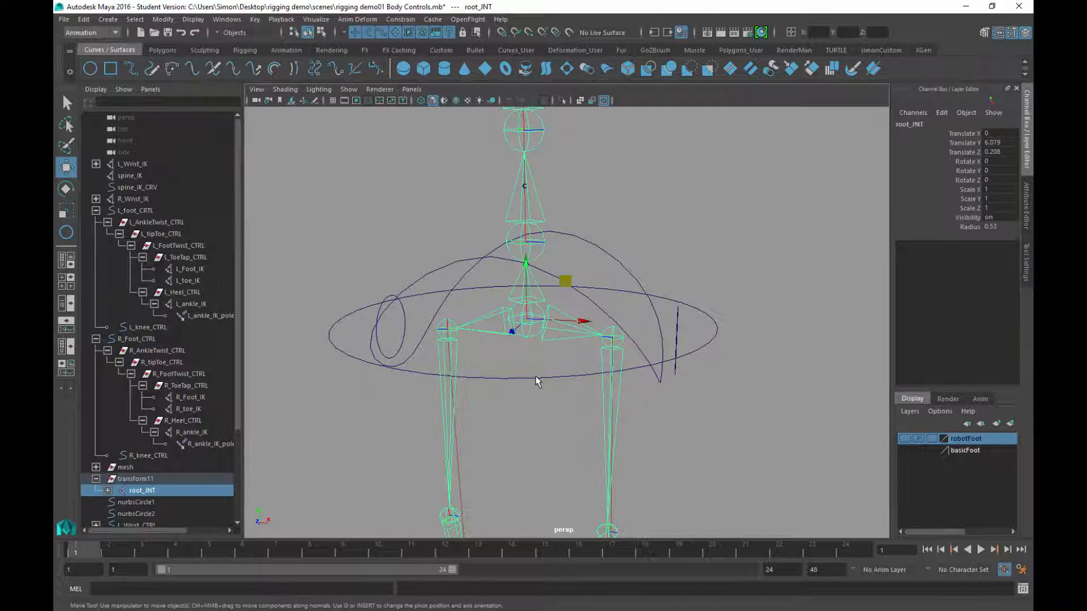
left_click(538, 381)
scroll(538, 381, "down", 5)
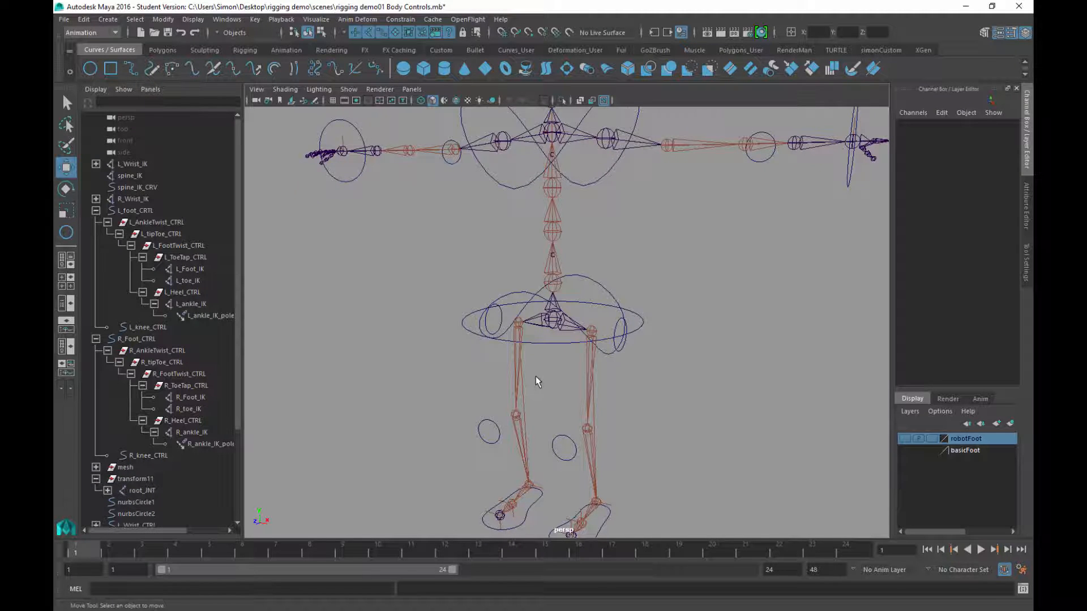
scroll(538, 381, "up", 6)
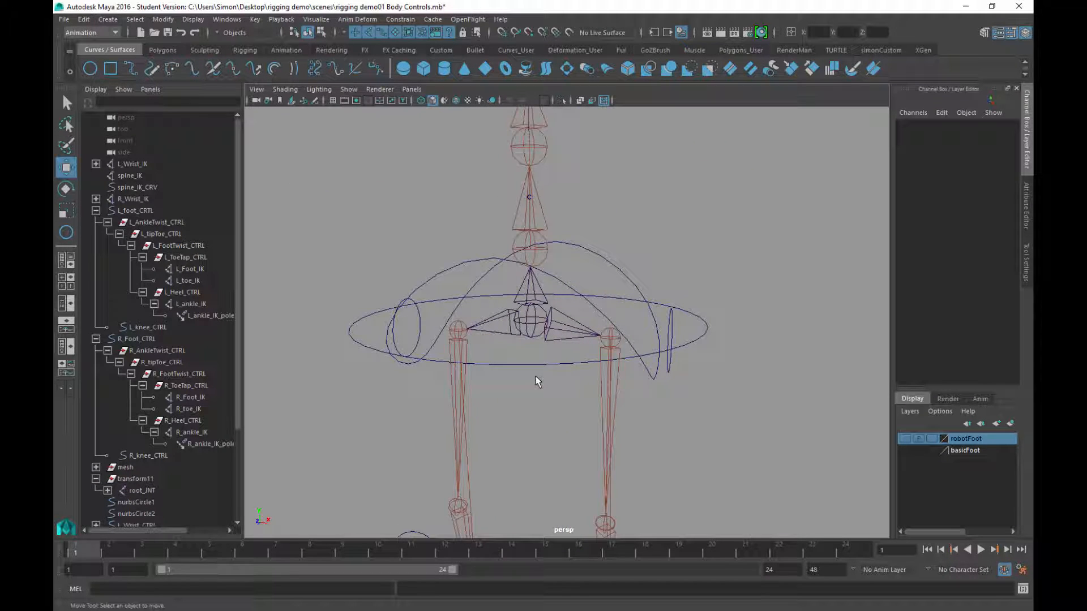
Parent-constrain root_JNT to Pelvis_CTRL with Maintain offset on, all translate and rotate axes, and weight 1
key("q")
key("ctrl+z")
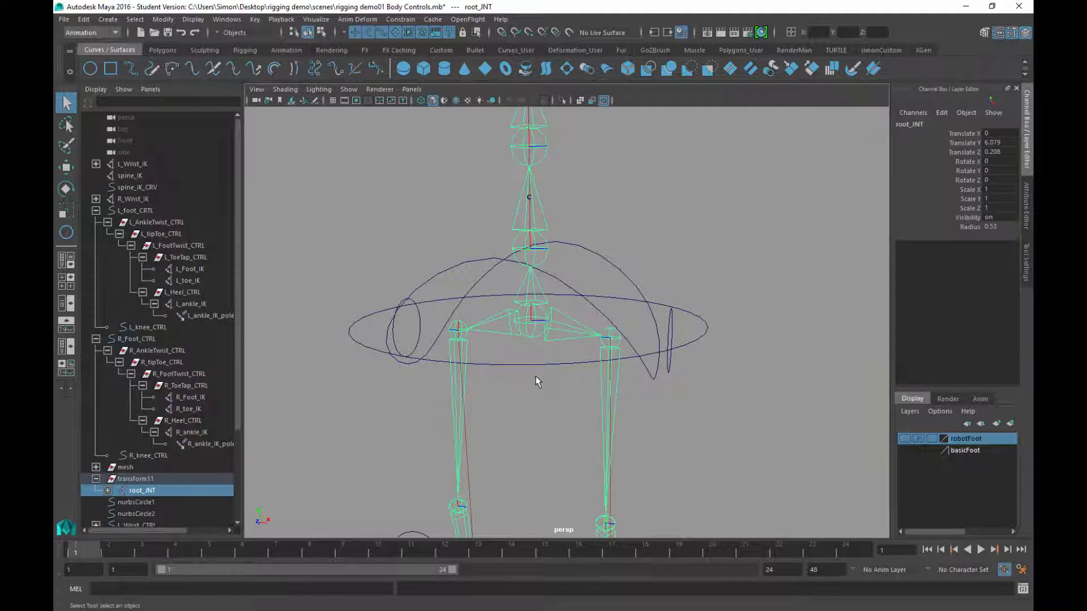
key("ctrl+z")
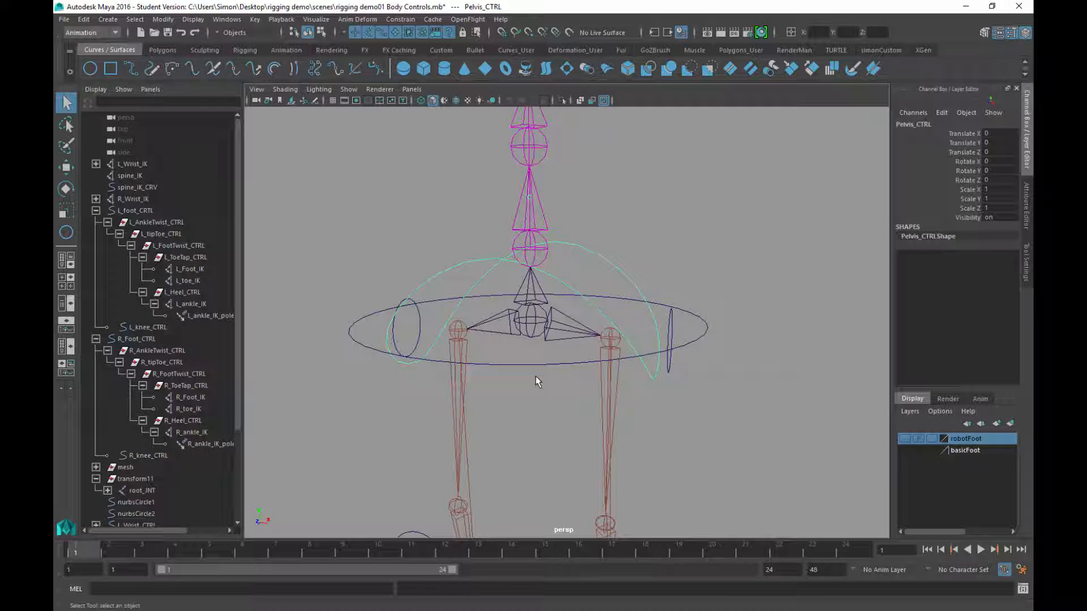
key("ctrl+z")
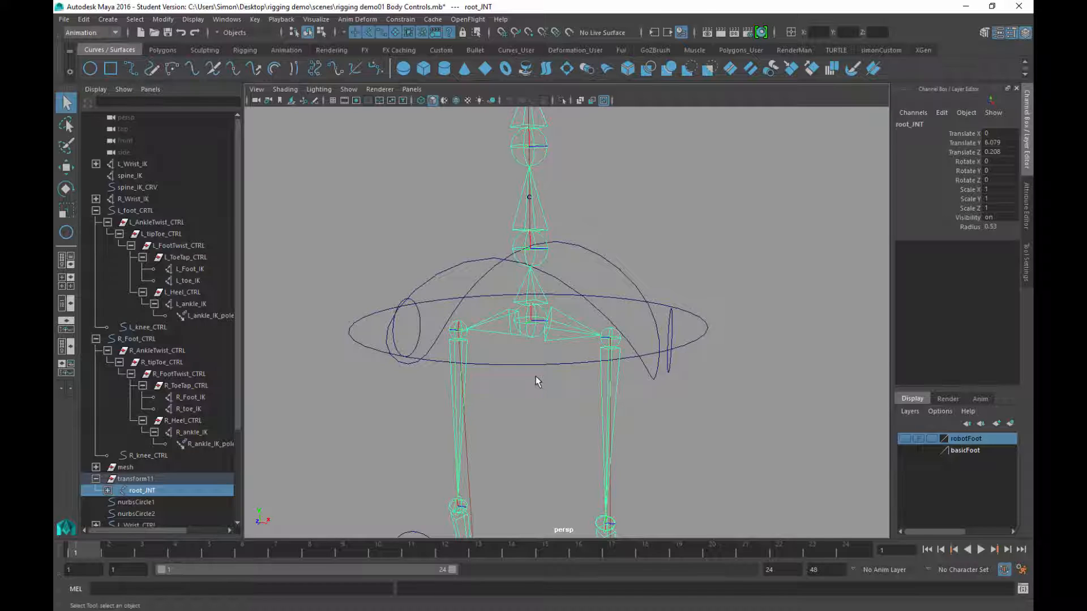
key("ctrl+z")
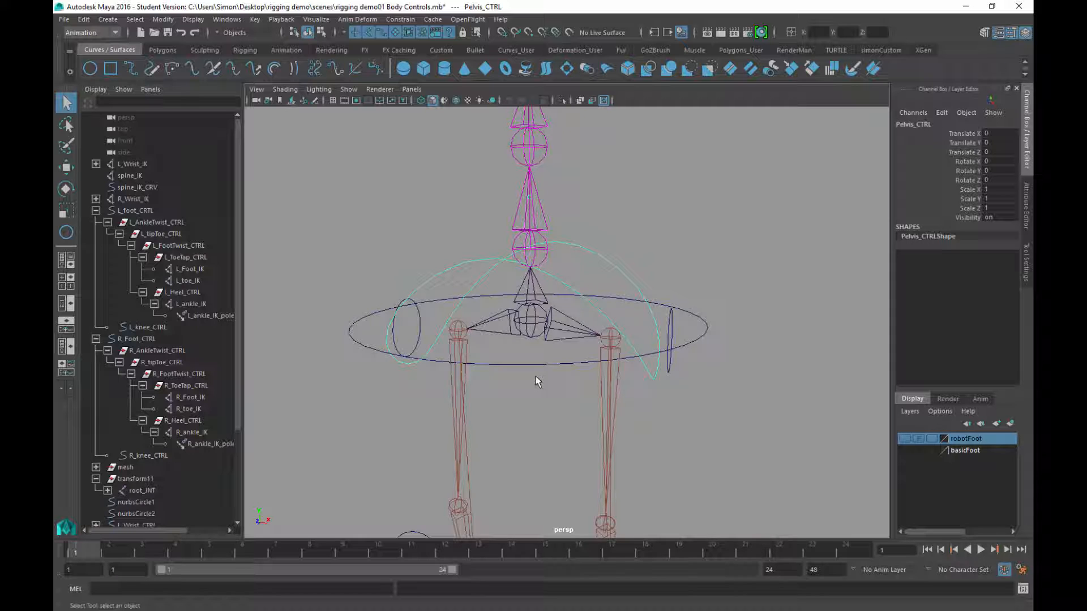
key("Up")
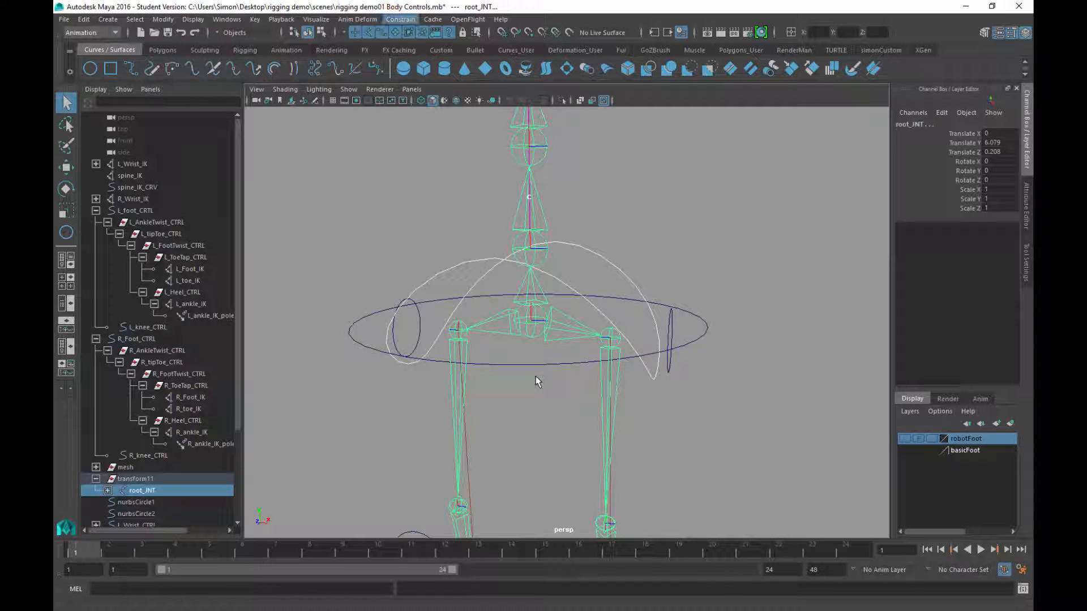
left_click(400, 19)
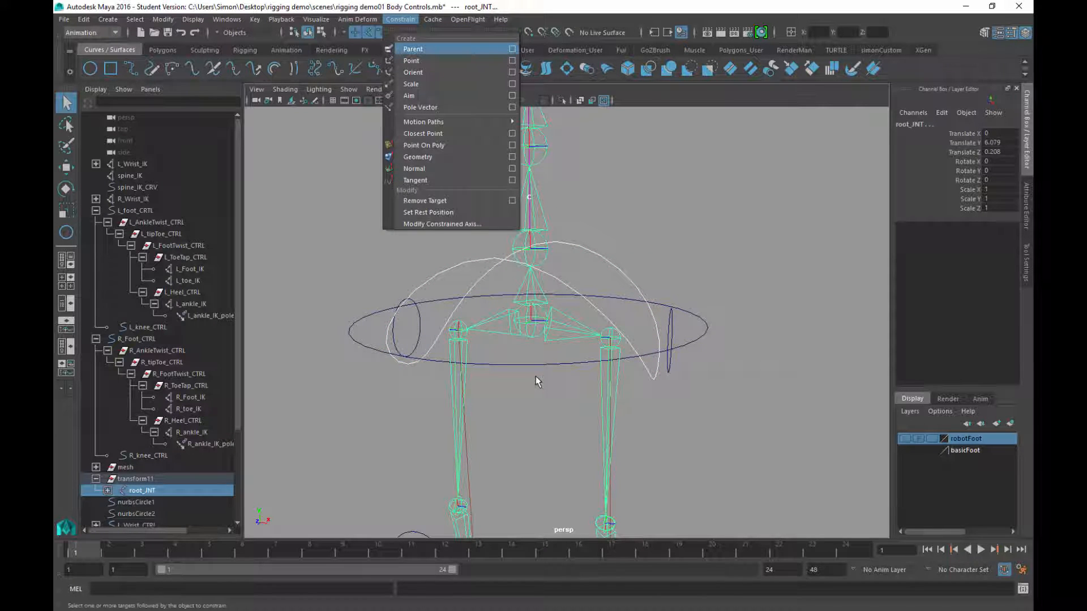
left_click(512, 48)
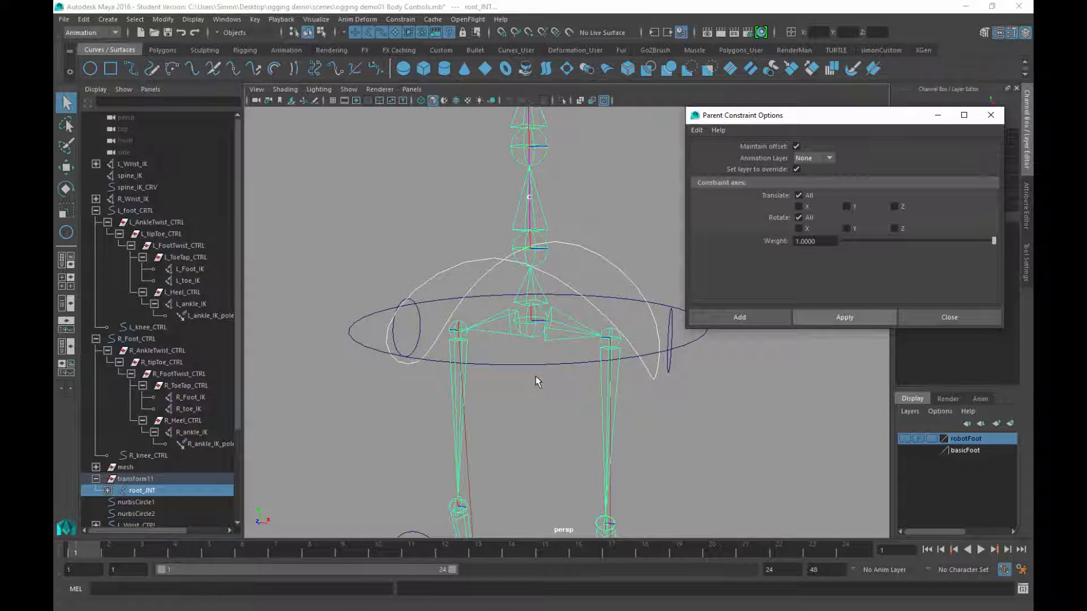
left_click(739, 317)
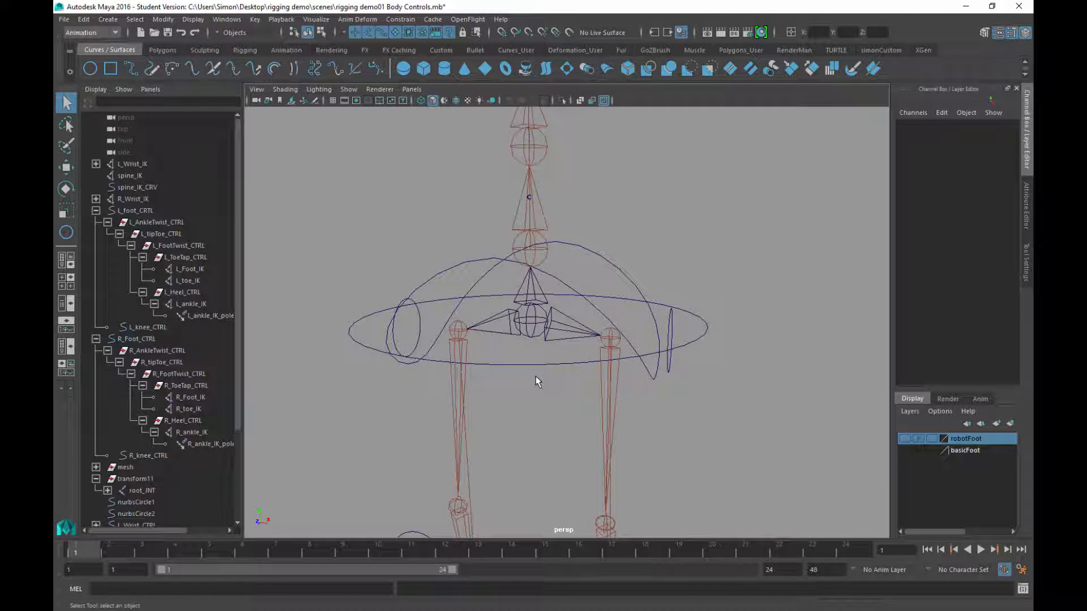
Test the root joint's constraint by moving Pelvis_CTRL about 1.15 units along X, undo the move and deselect
left_click(611, 339)
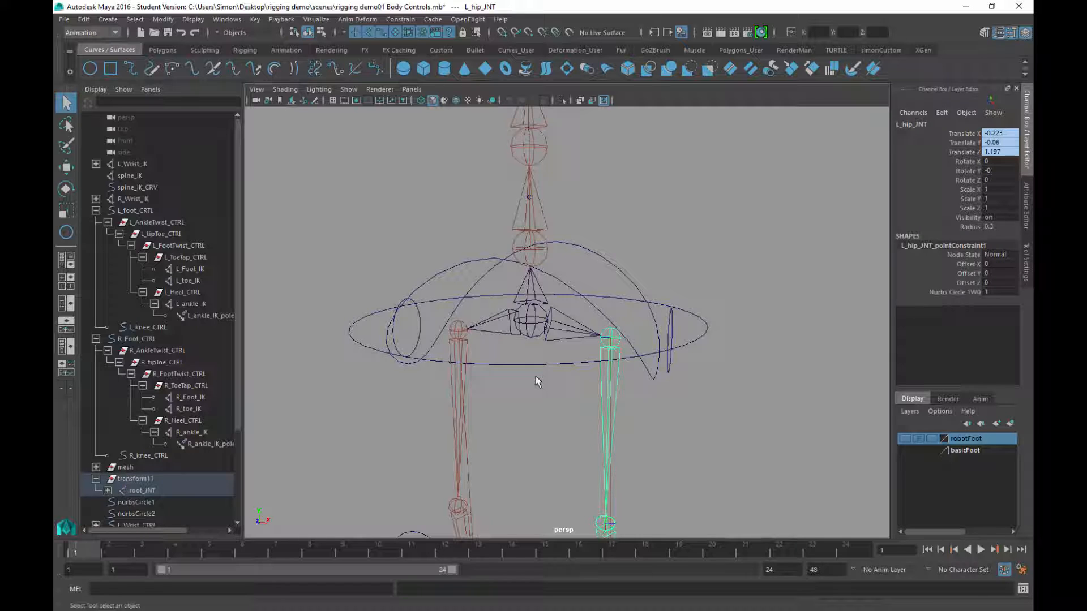
key("Up")
left_click(538, 383)
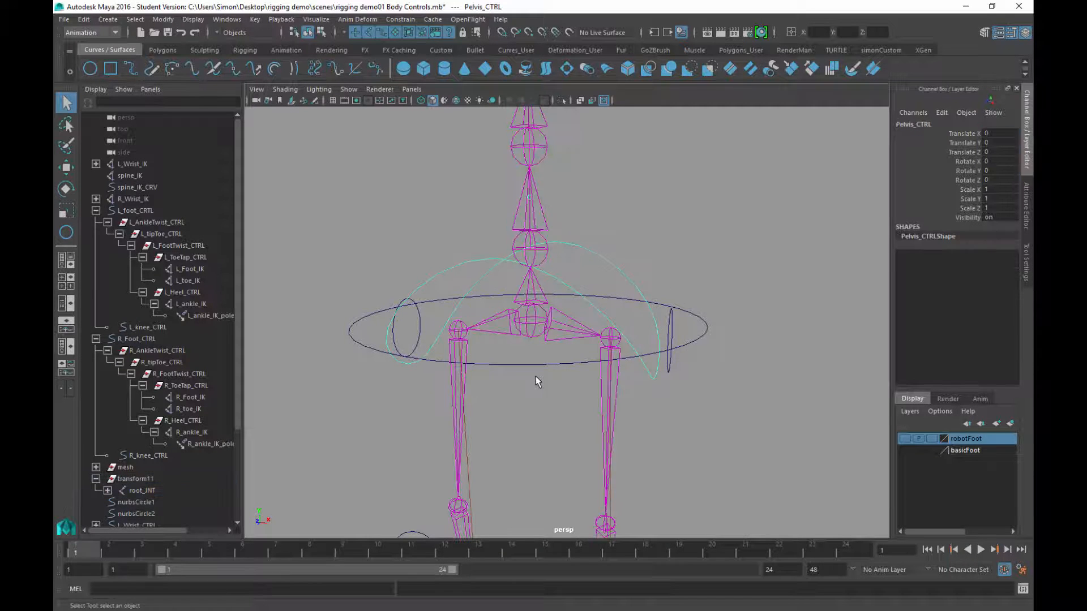
scroll(538, 383, "down", 5)
key("w")
scroll(538, 382, "down", 2)
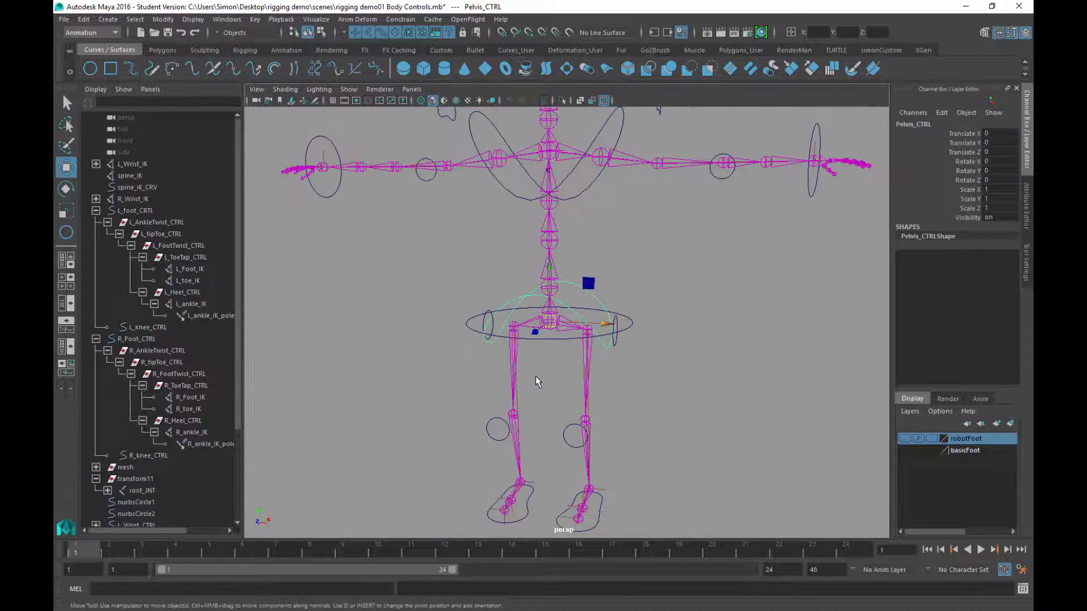
middle_click_drag(543, 382, 538, 382)
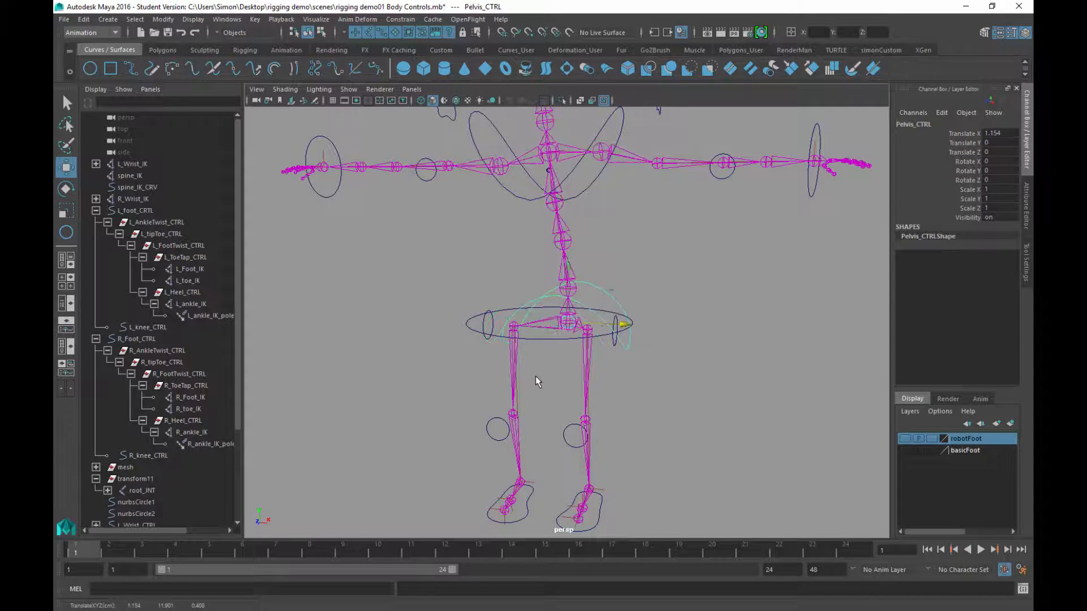
left_click(538, 382)
scroll(538, 382, "up", 5)
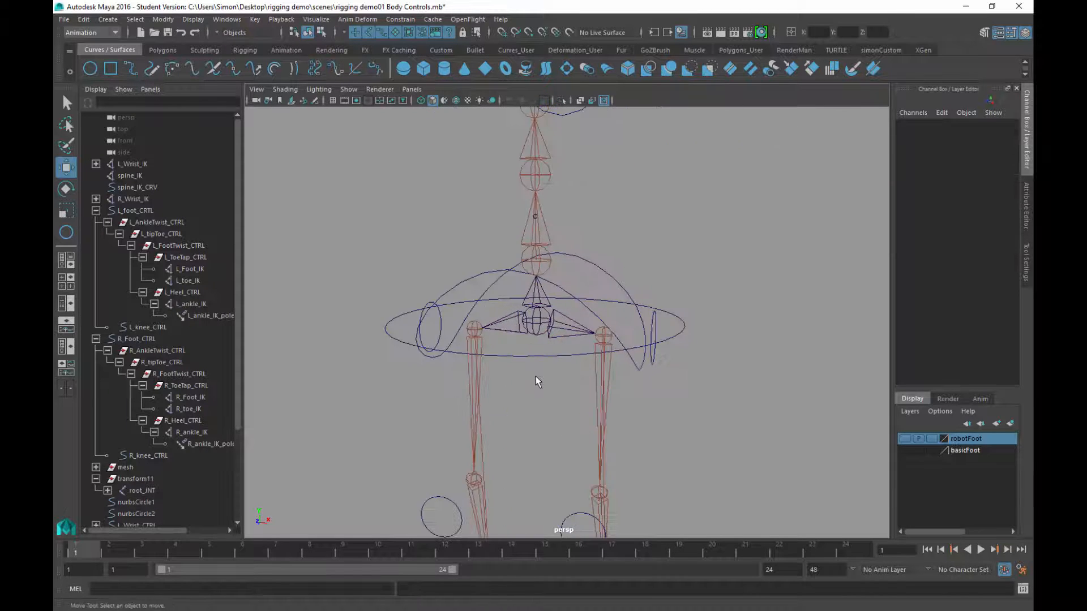
Select the small hip circle nurbsCircle2, test moving it to see its effect on the leg, and undo the move
left_click_drag(538, 383, 538, 383, "alt")
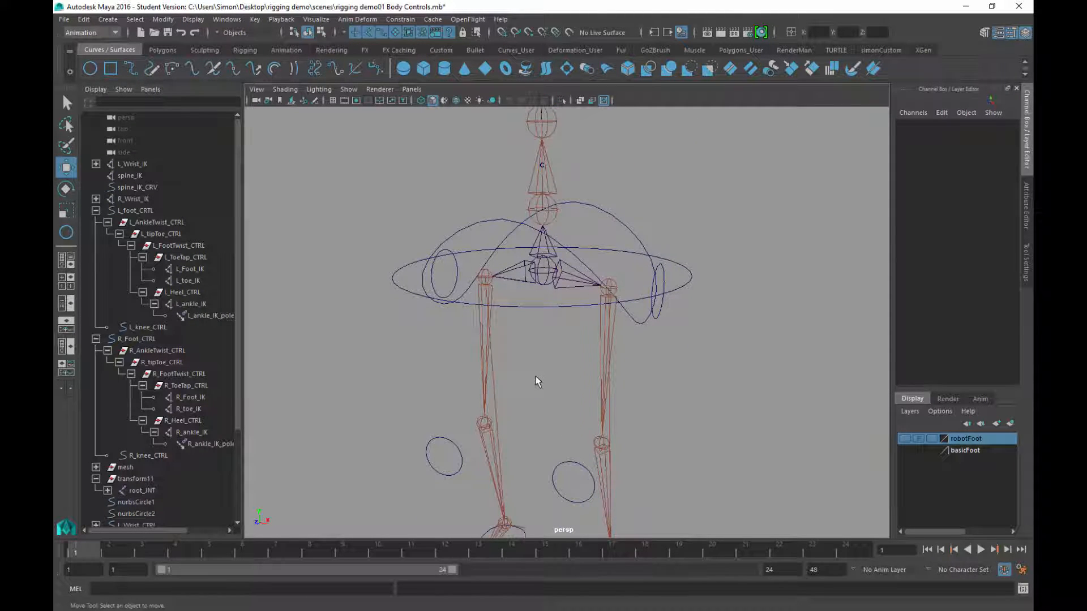
left_click(658, 289)
key("Right")
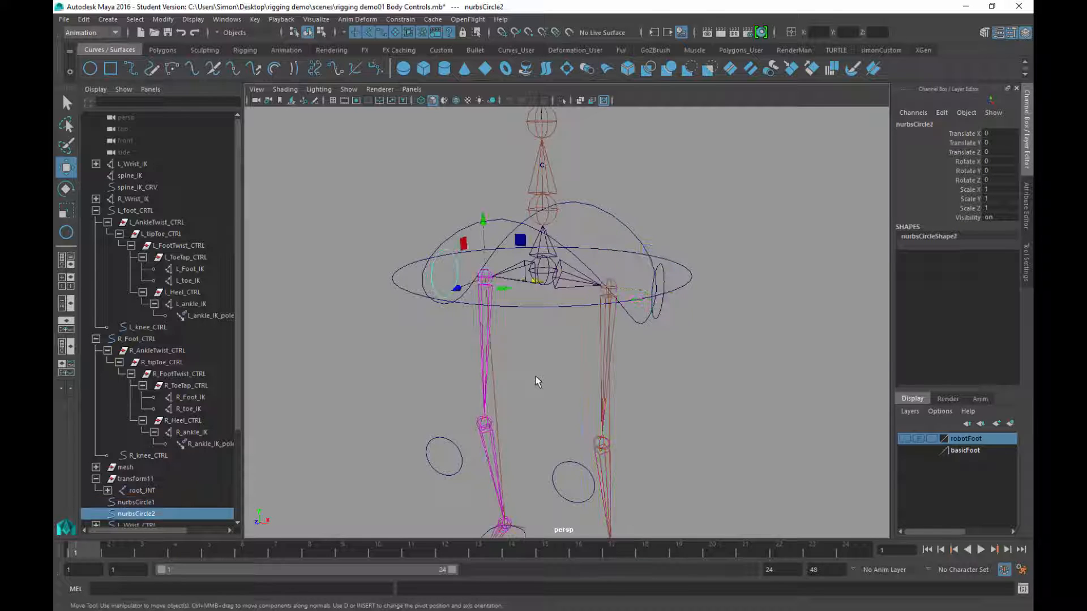
middle_click_drag(538, 382, 537, 382)
key("ctrl+z")
key("ctrl+z")
key("ctrl+z")
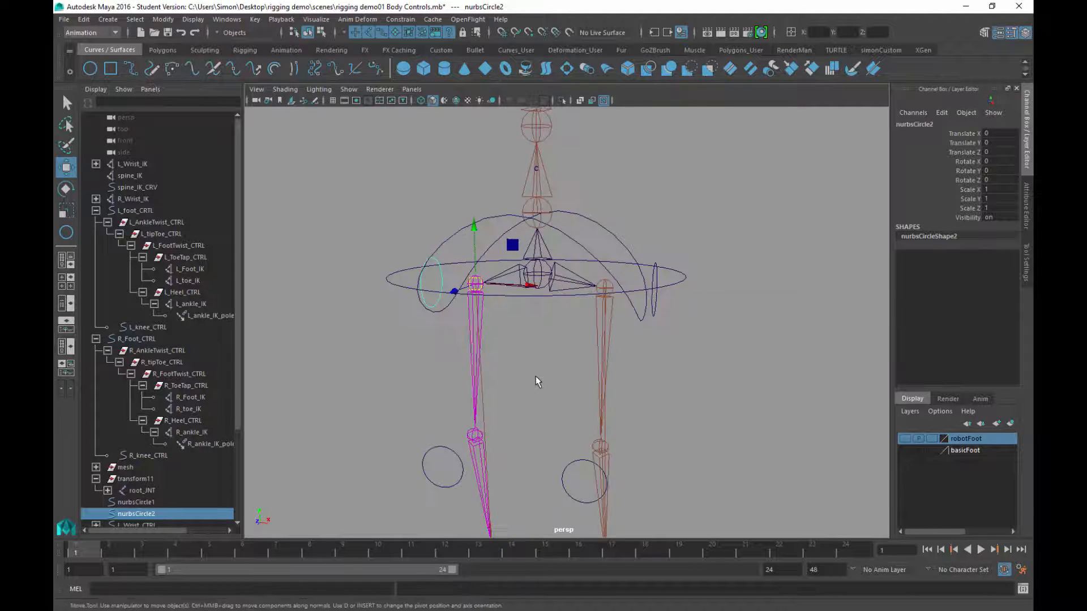
Test moving Pelvis_CTRL about -1.37 units in X and 0.47 in Y against the hip circles, and undo it
scroll(538, 382, "down", 2)
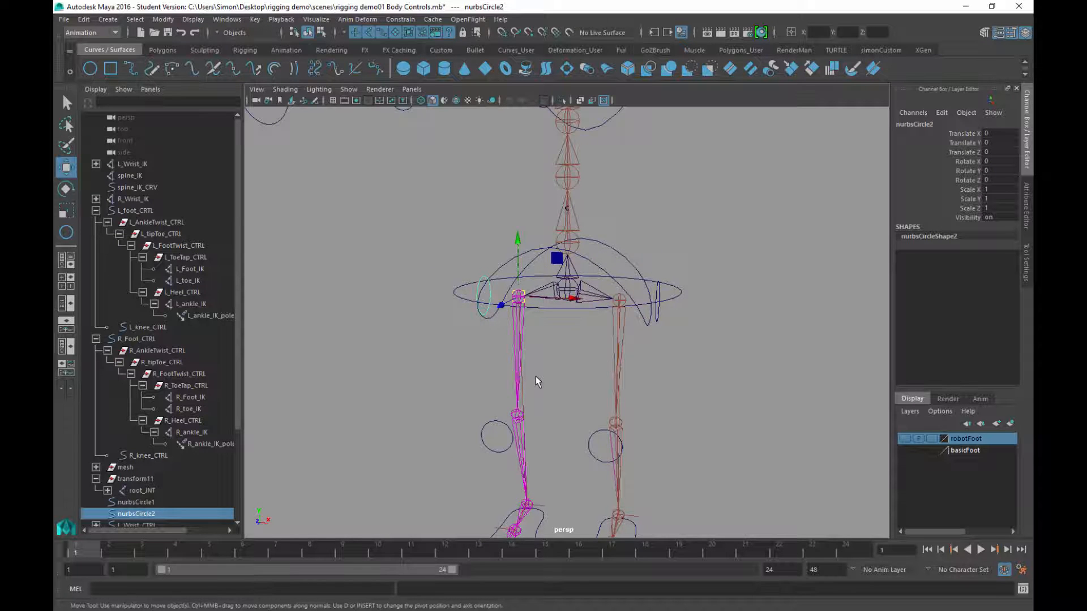
middle_click_drag(538, 383, 538, 382)
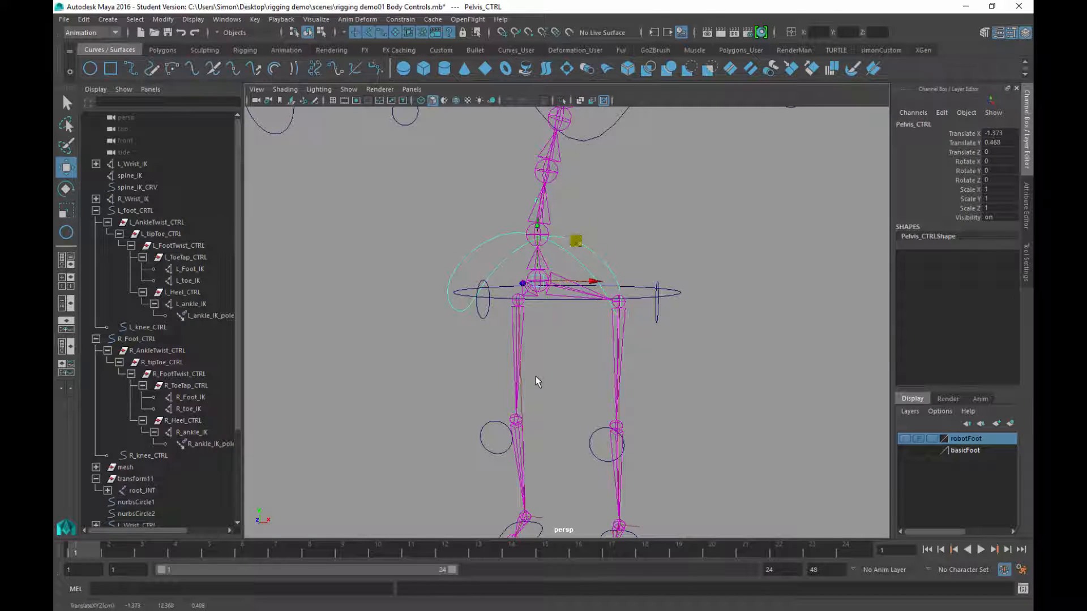
key("ctrl+z")
key("ctrl+z")
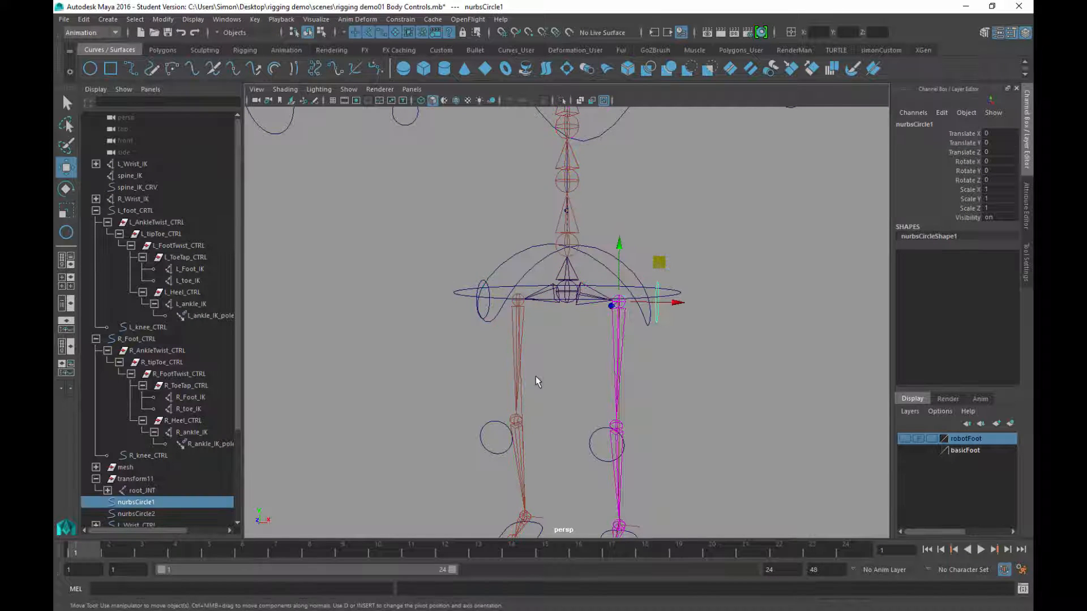
Select both small hip circles, nurbsCircle1 and nurbsCircle2, and parent them under Pelvis_CTRL
key("ctrl+z")
key("ctrl+z")
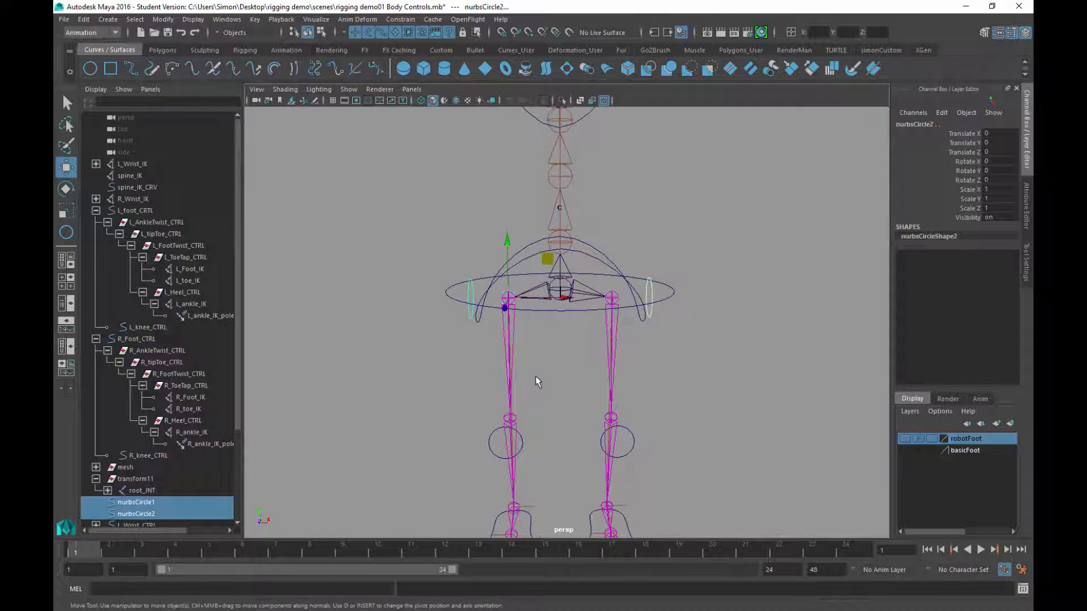
key("ctrl+z")
key("ctrl+z")
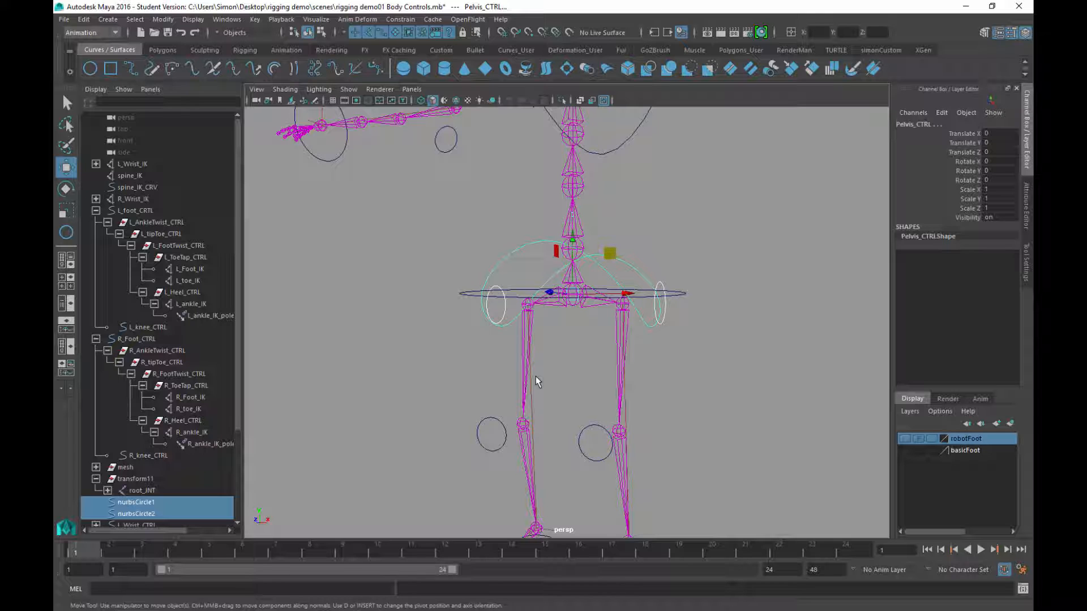
key("ctrl+z")
key("ctrl+z")
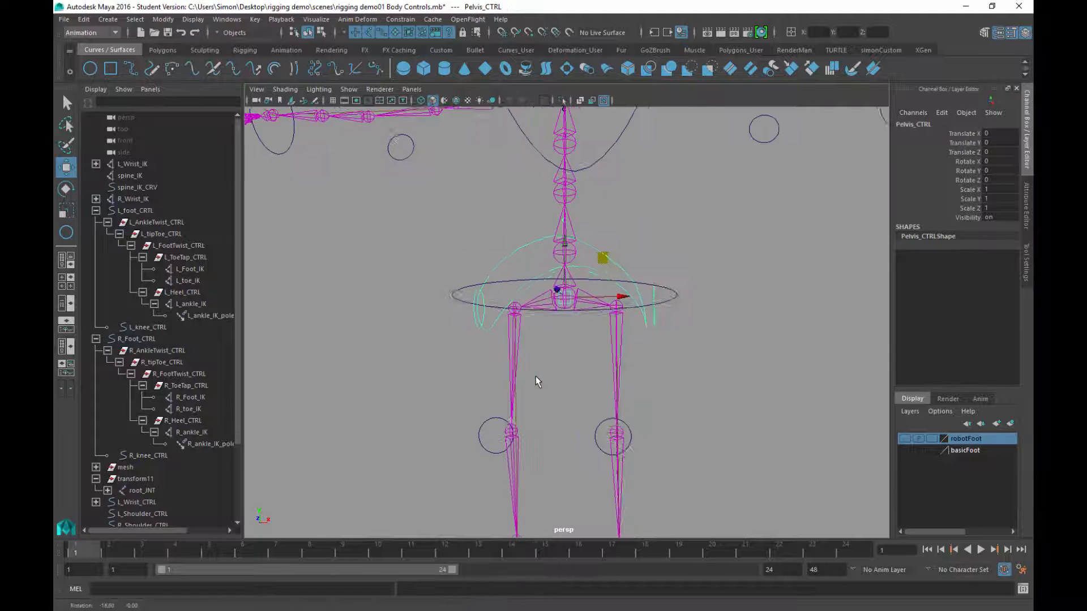
Test the parented hip circles by moving Pelvis_CTRL about -2.15 units in X and -0.27 in Y
key("ctrl+z")
key("ctrl+z")
key("ctrl+z")
key("ctrl+z")
key("ctrl+z")
key("ctrl+z")
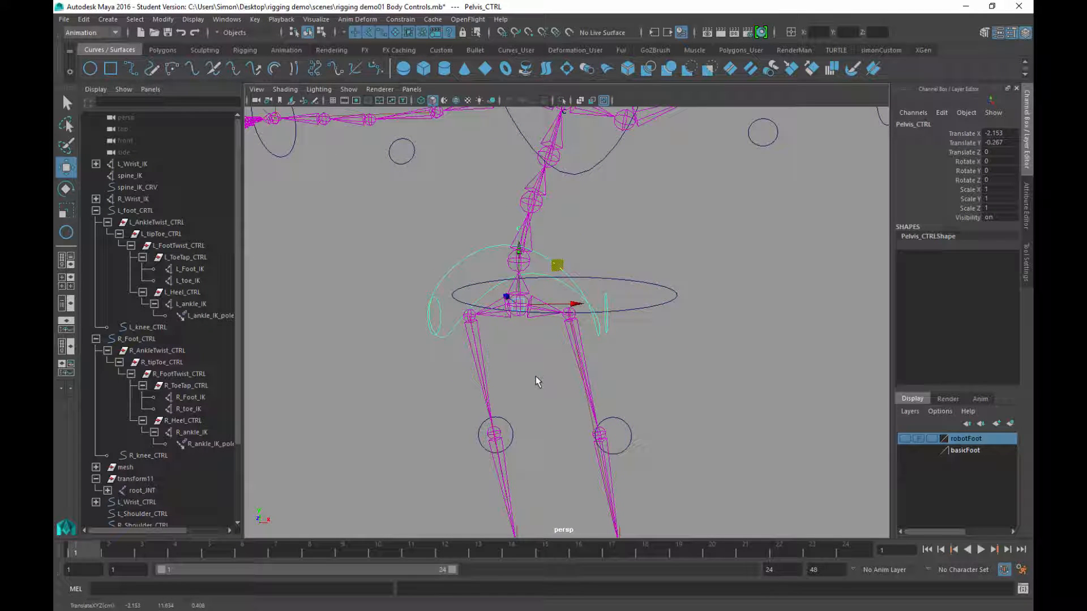
Test moving hip circle nurbsCircle1 on its own, about -0.54 units in X, and undo both test moves
key("ctrl+z")
key("ctrl+z")
key("ctrl+z")
key("ctrl+z")
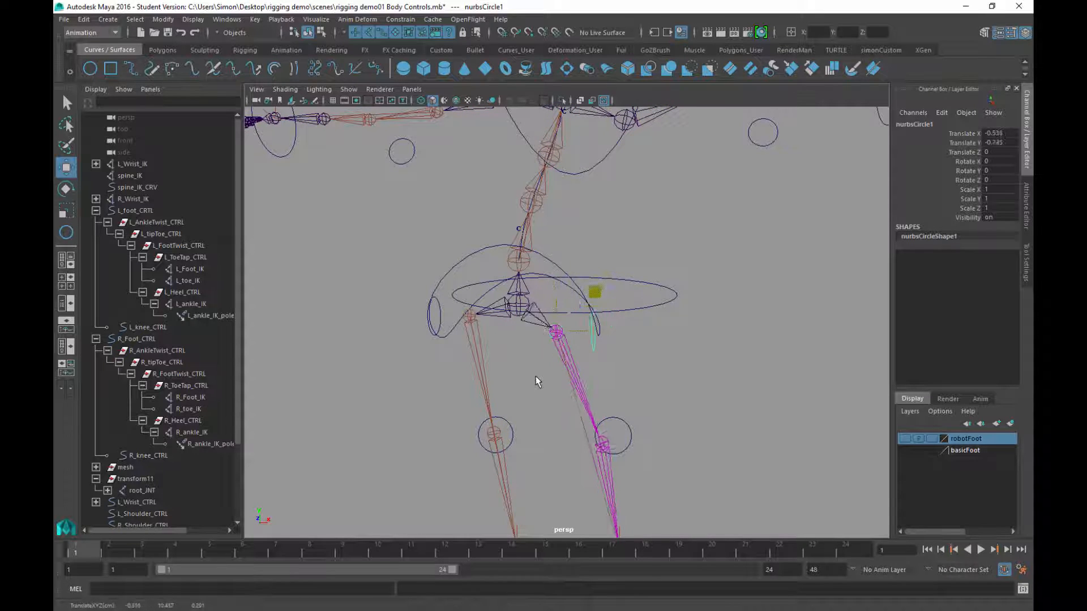
key("ctrl+z")
key("ctrl+z")
key("ctrl+z")
key("ctrl+z")
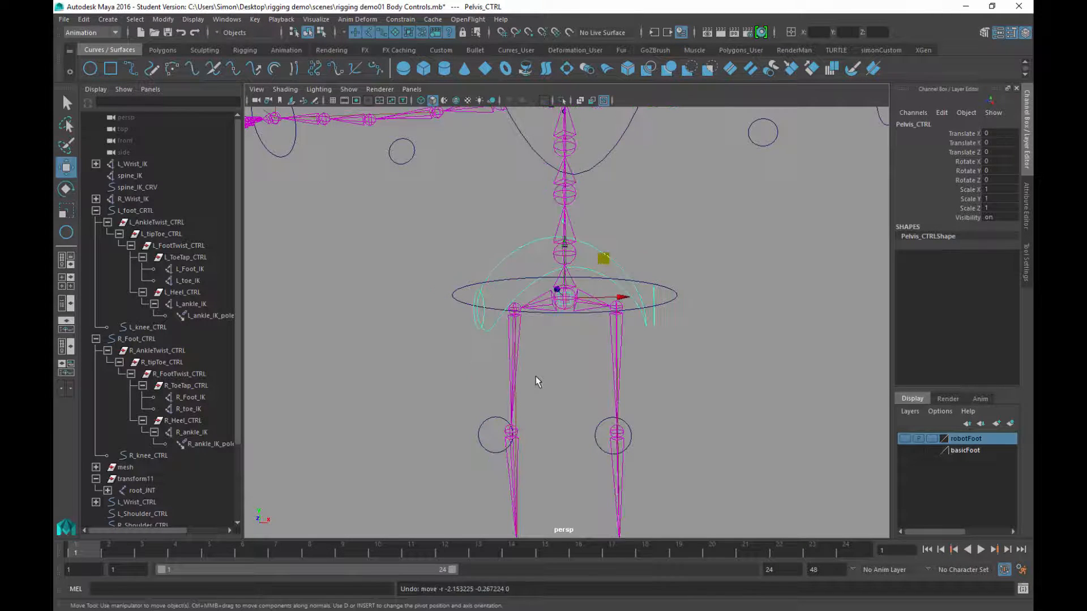
Test moving Pelvis_CTRL about -2.2 units in X against the whole skeleton, and undo the move
key("a")
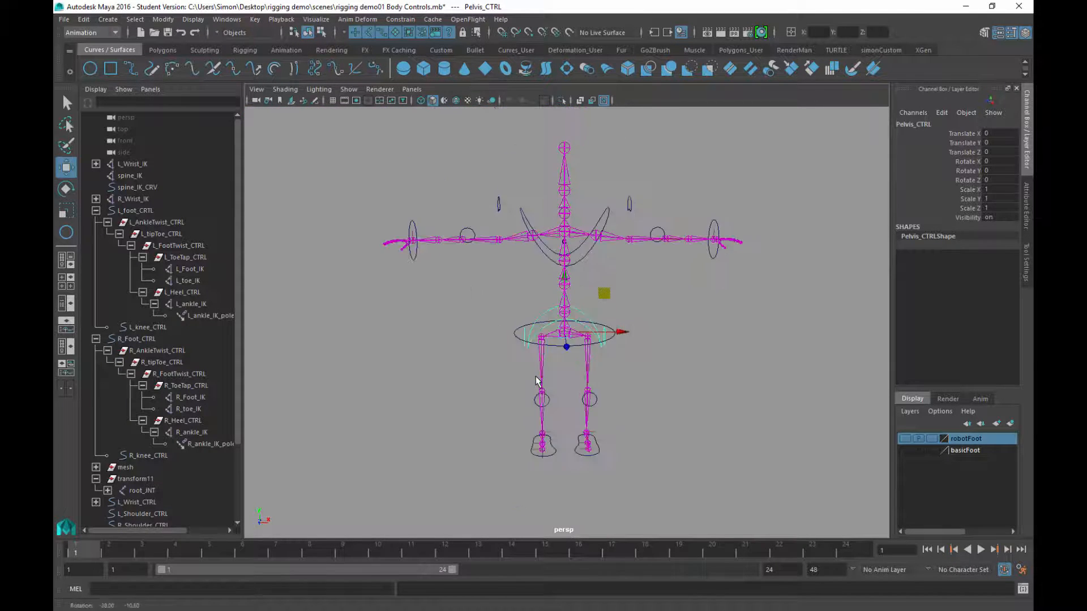
left_click(538, 381)
scroll(538, 381, "up", 5)
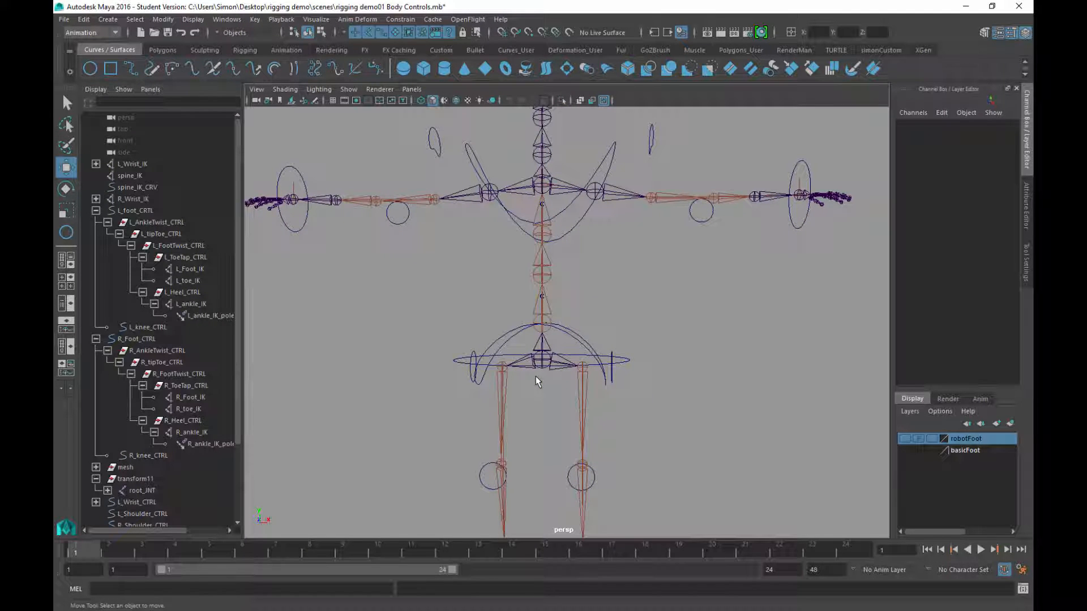
left_click(538, 381)
middle_click_drag(538, 381, 537, 381)
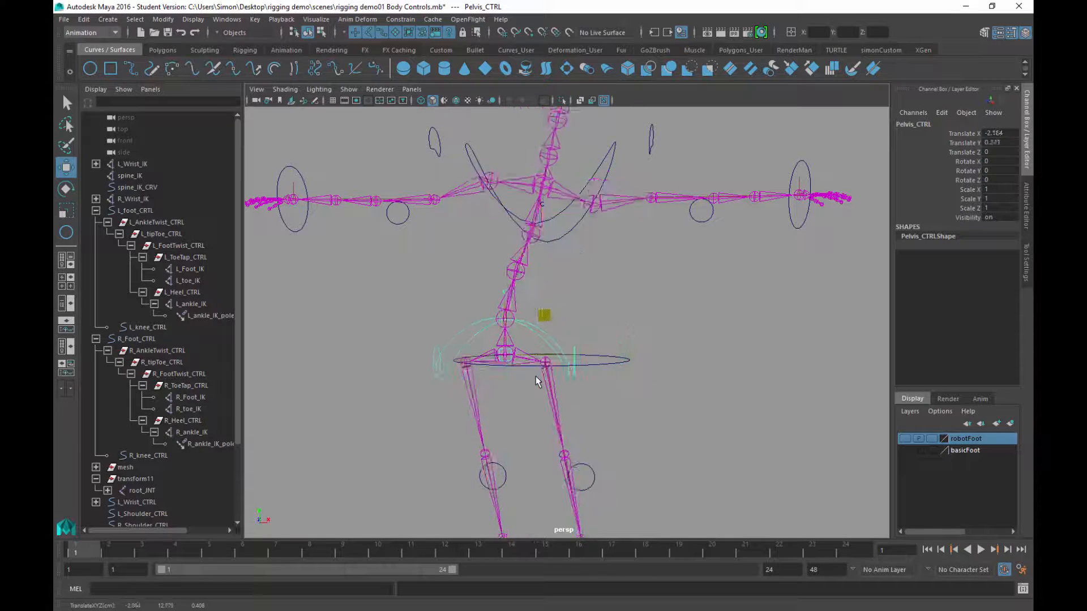
key("ctrl+z")
key("ctrl+z")
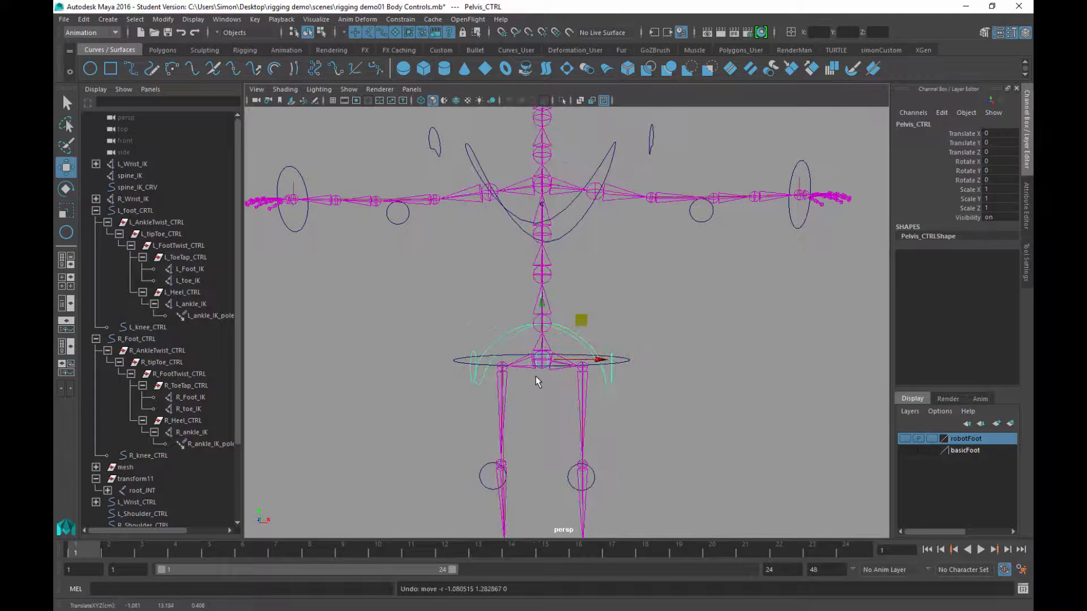
Test moving Torso_CTRL about 2.3 units in X to see its effect on the shoulder controls, and undo it
left_click(538, 381)
middle_click_drag(538, 381, 538, 381)
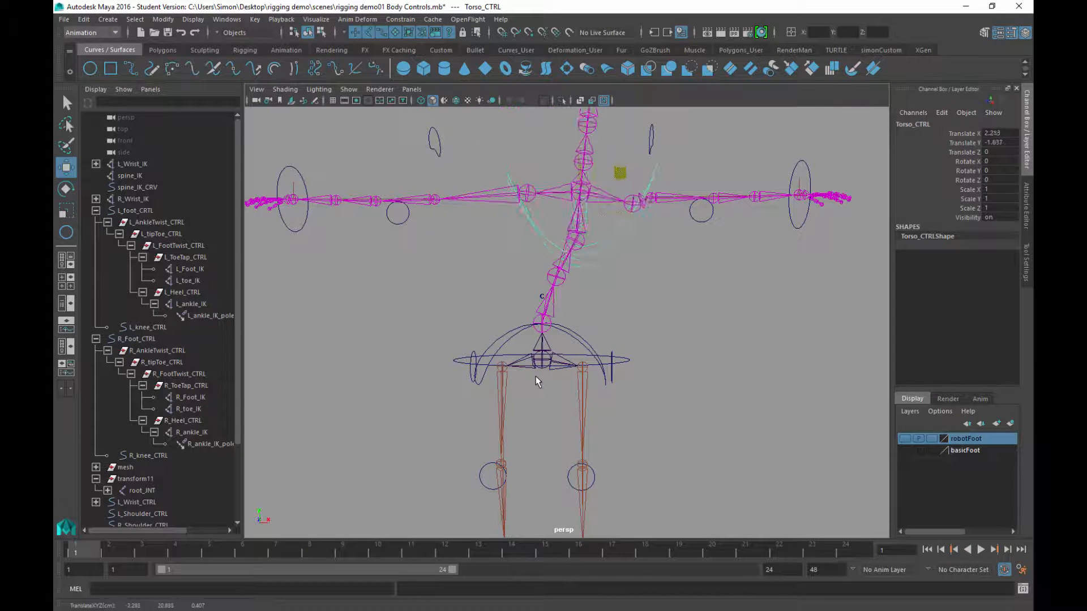
key("ctrl+z")
key("ctrl+z")
left_click_drag(537, 382, 538, 381, "alt")
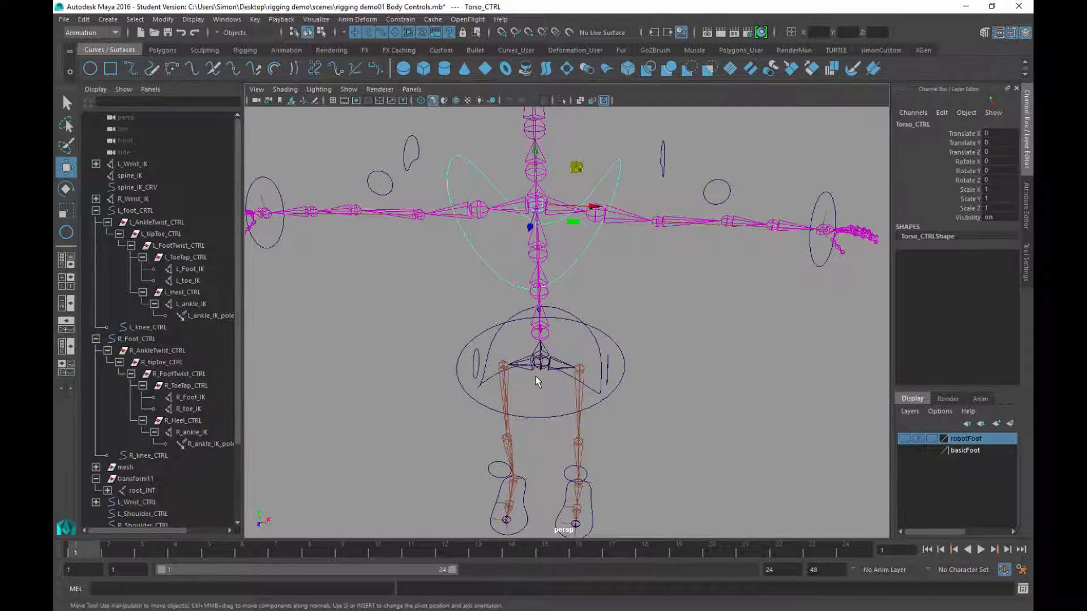
Parent L_Shoulder_CTRL and R_Shoulder_CTRL under Torso_CTRL and deselect everything
left_click(537, 381)
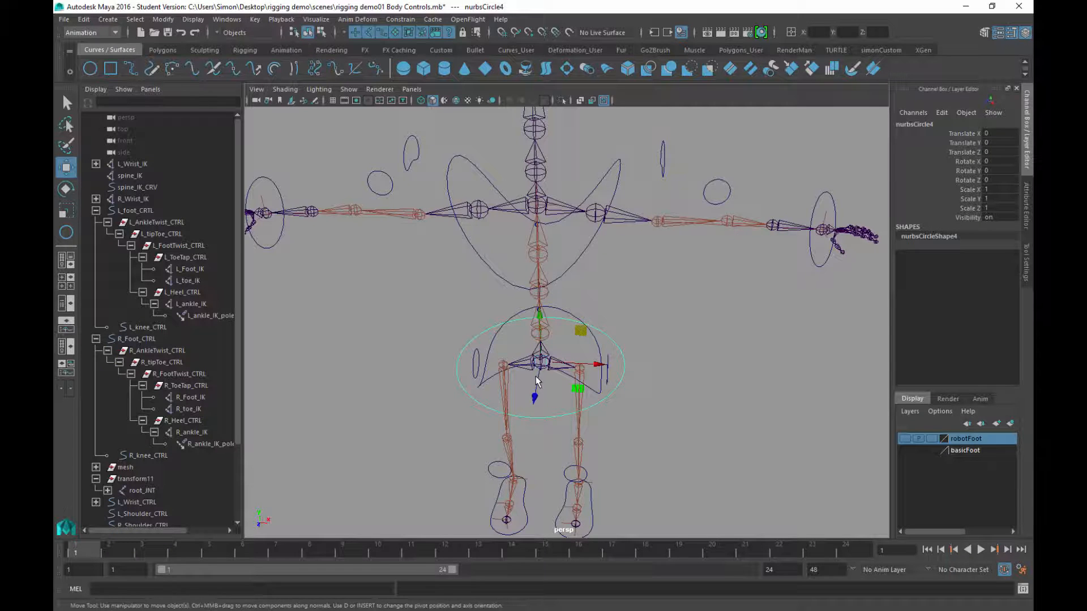
left_click_drag(538, 381, 538, 381, "alt")
left_click(671, 203)
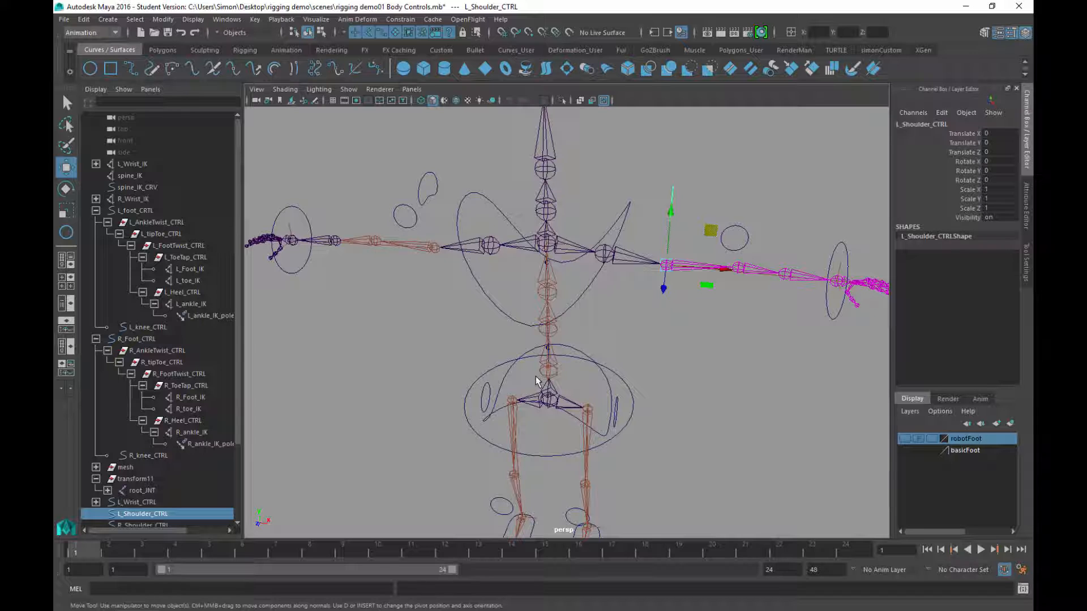
left_click(623, 215)
left_click_drag(538, 381, 537, 381, "alt")
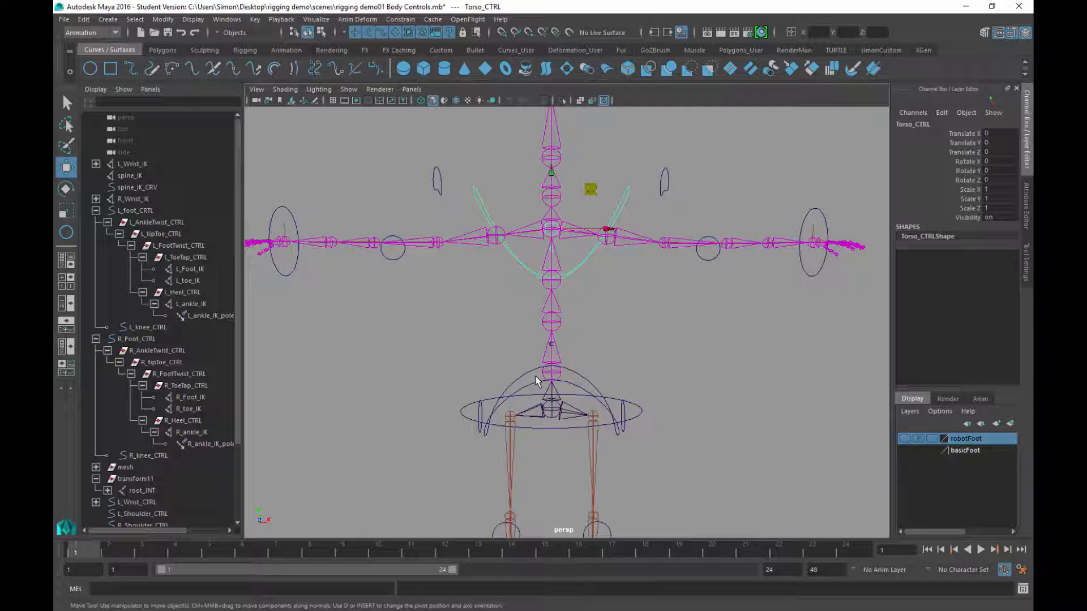
key("ctrl+z")
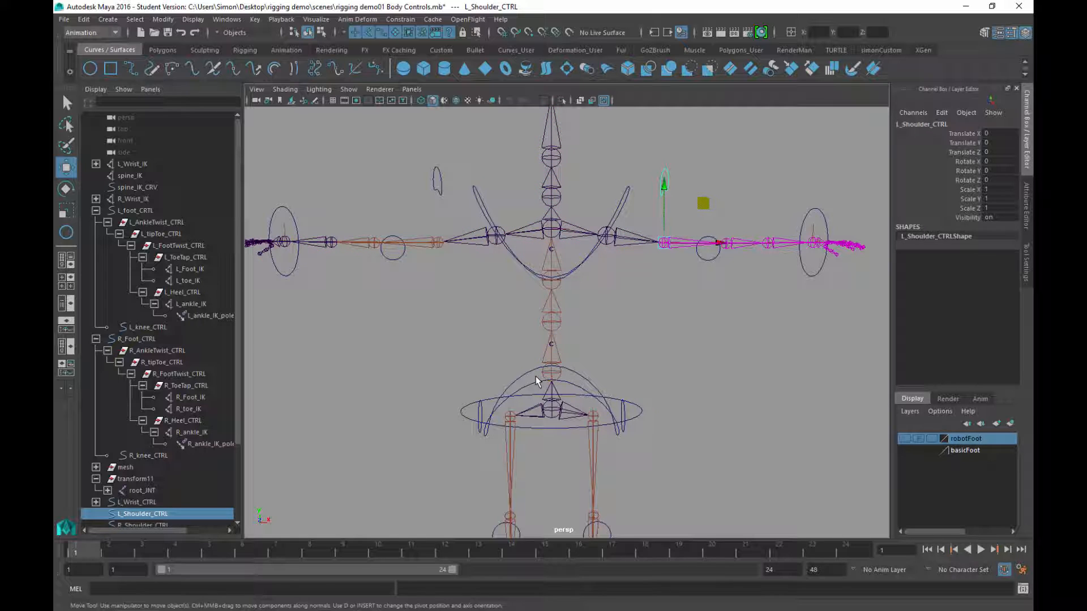
key("ctrl+z")
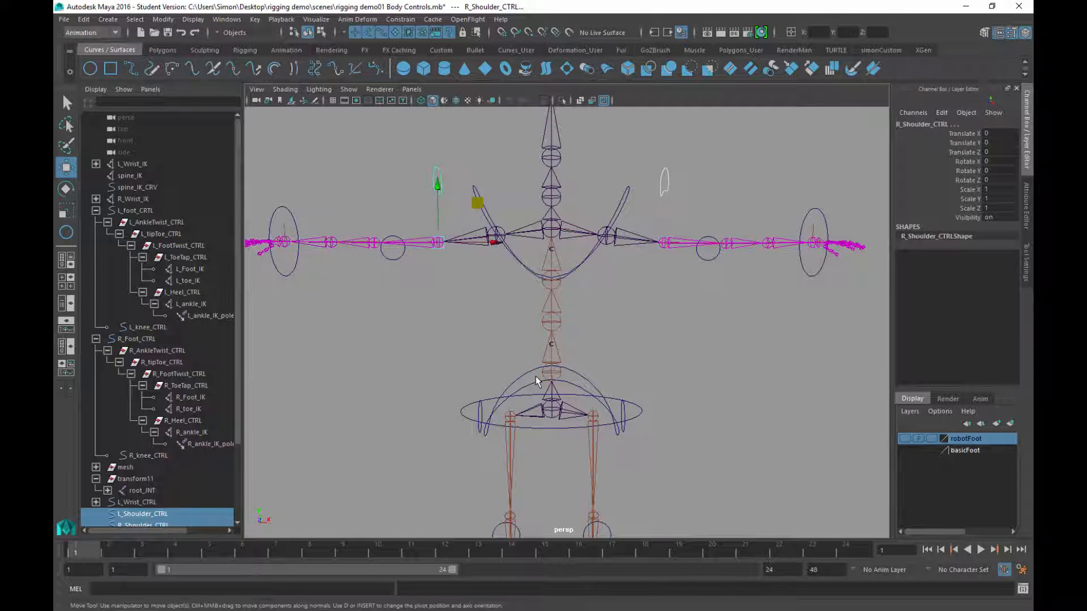
key("ctrl+z")
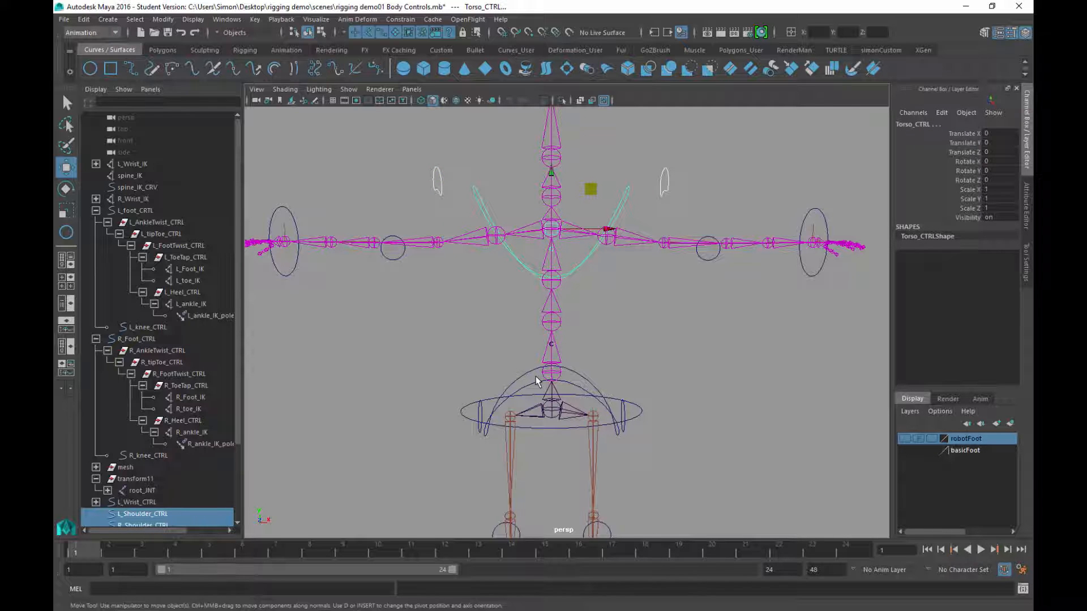
left_click(84, 19)
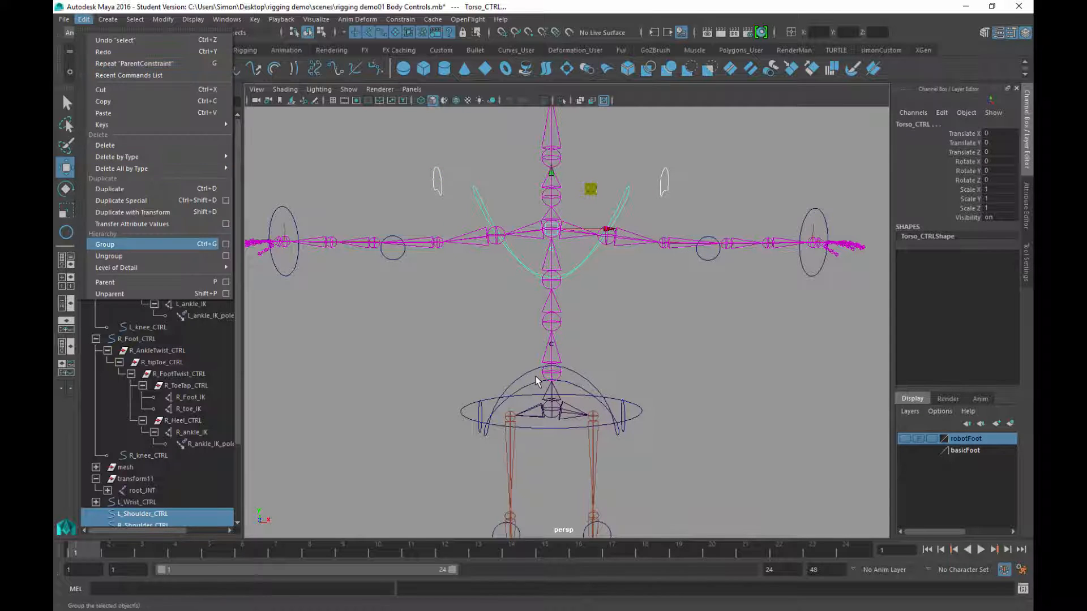
left_click(105, 282)
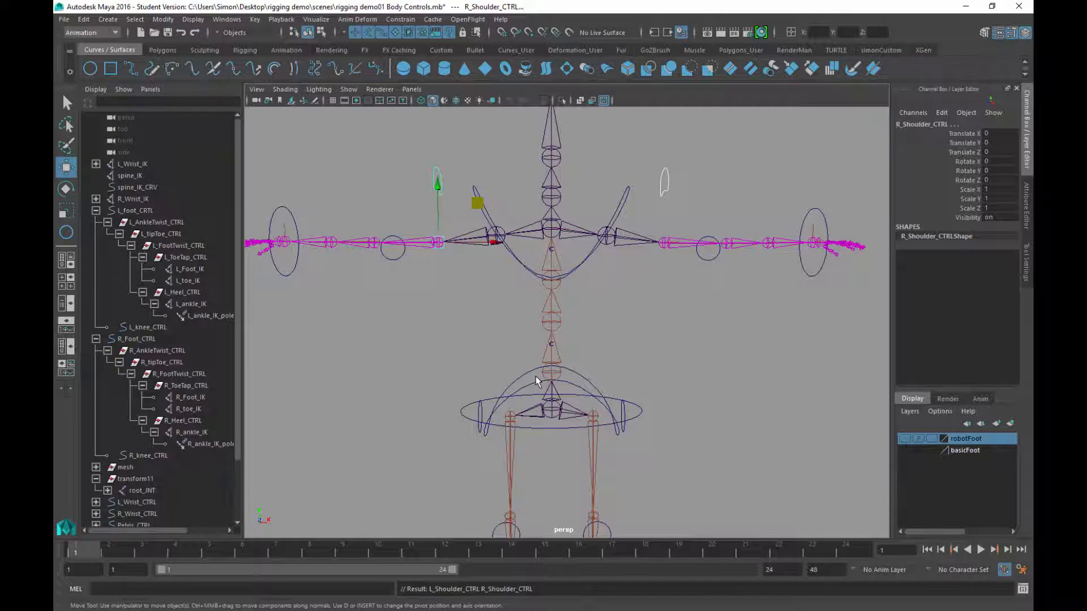
left_click(536, 381)
Test moving Torso_CTRL with its shoulder controls, and L_Shoulder_CTRL on its own, undoing each move
left_click_drag(536, 381, 510, 385, "alt")
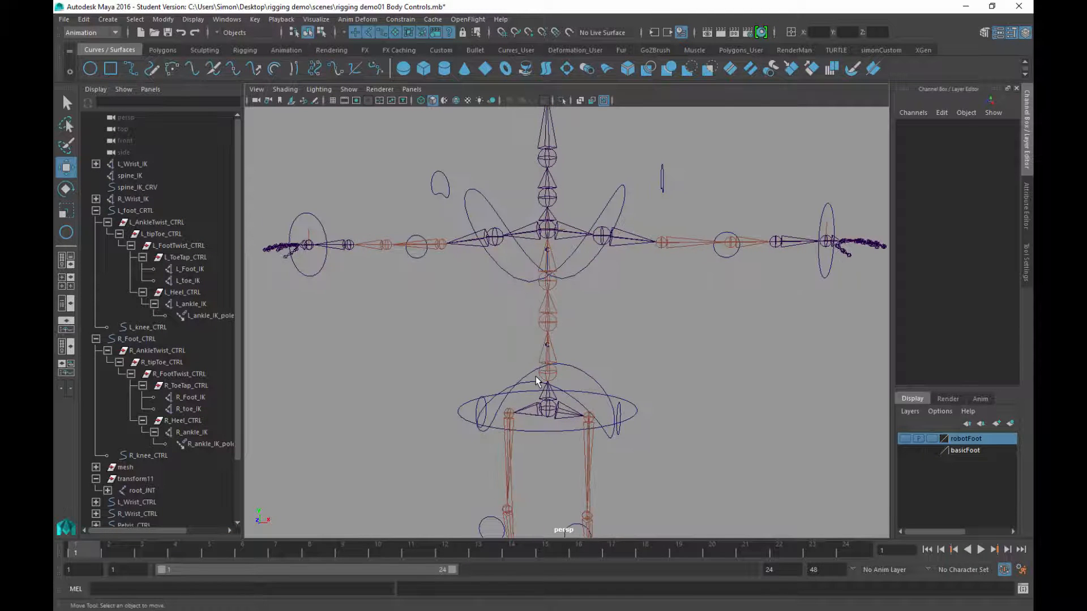
left_click(573, 278)
mouse_move(547, 227)
left_mouse_down()
mouse_move(584, 230)
mouse_move(511, 224)
mouse_move(582, 243)
mouse_move(517, 230)
mouse_move(575, 226)
mouse_move(544, 226)
mouse_move(556, 234)
left_mouse_up()
key("ctrl+z")
left_click(666, 180)
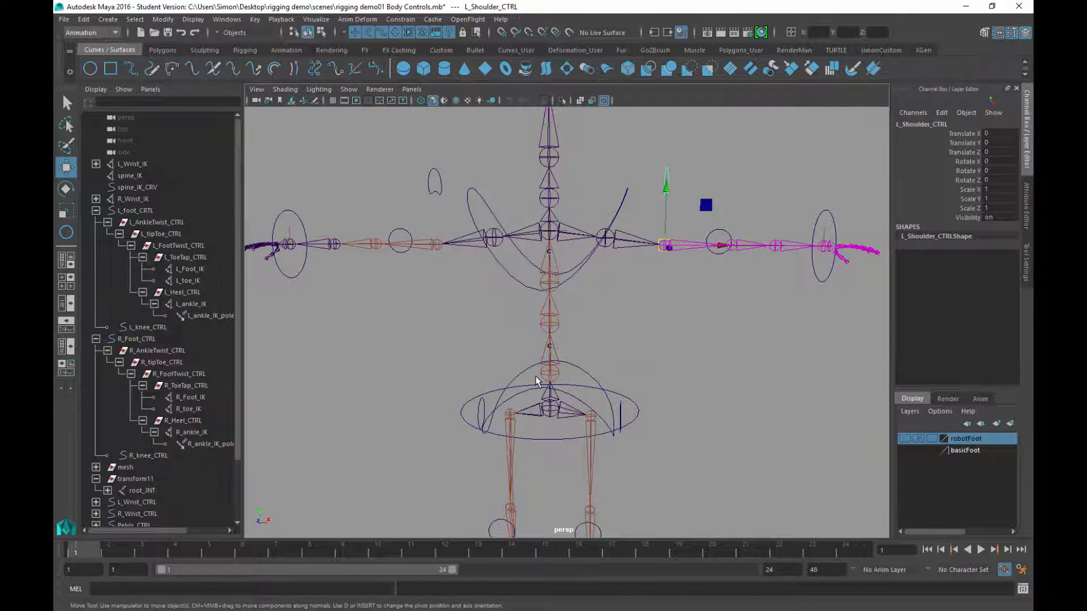
mouse_move(665, 246)
left_mouse_down()
mouse_move(680, 235)
mouse_move(664, 225)
left_mouse_up()
key("ctrl+z")
left_click(664, 306)
Rename the large circle around the hips, nurbsCircle4, as Body_CTRL
scroll(664, 306, "down", 4)
mouse_move(664, 306)
left_mouse_down("alt")
mouse_move(586, 306)
mouse_move(626, 306)
mouse_move(620, 334)
mouse_move(619, 312)
left_mouse_up("alt")
right_click_drag(618, 312, 654, 311, "alt")
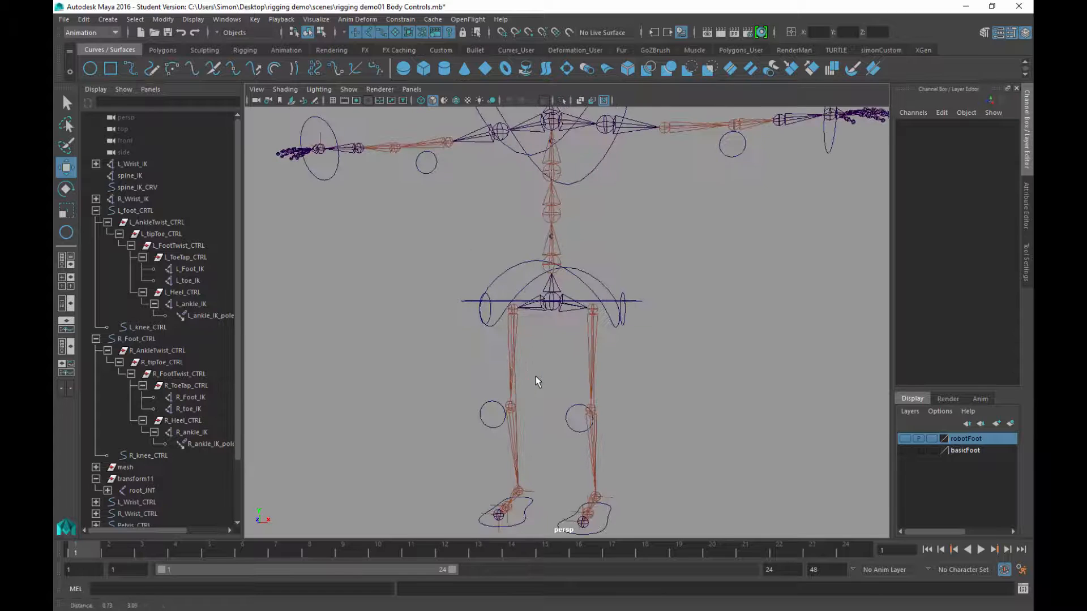
mouse_move(538, 381)
left_mouse_down("alt")
mouse_move(538, 391)
mouse_move(487, 371)
left_mouse_up("alt")
left_click(538, 348)
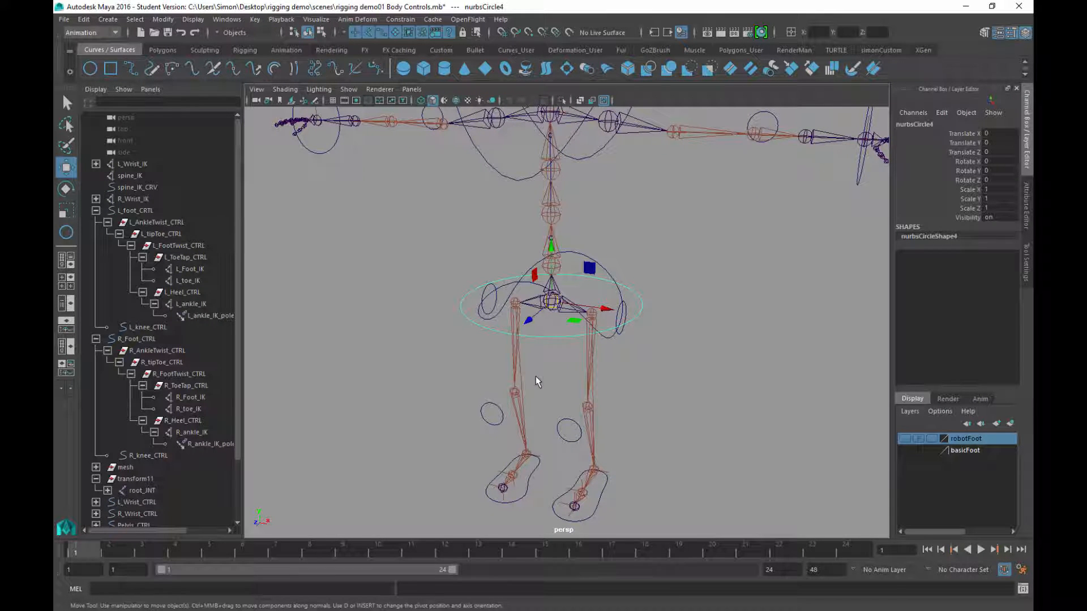
left_click_drag(538, 382, 538, 382, "alt")
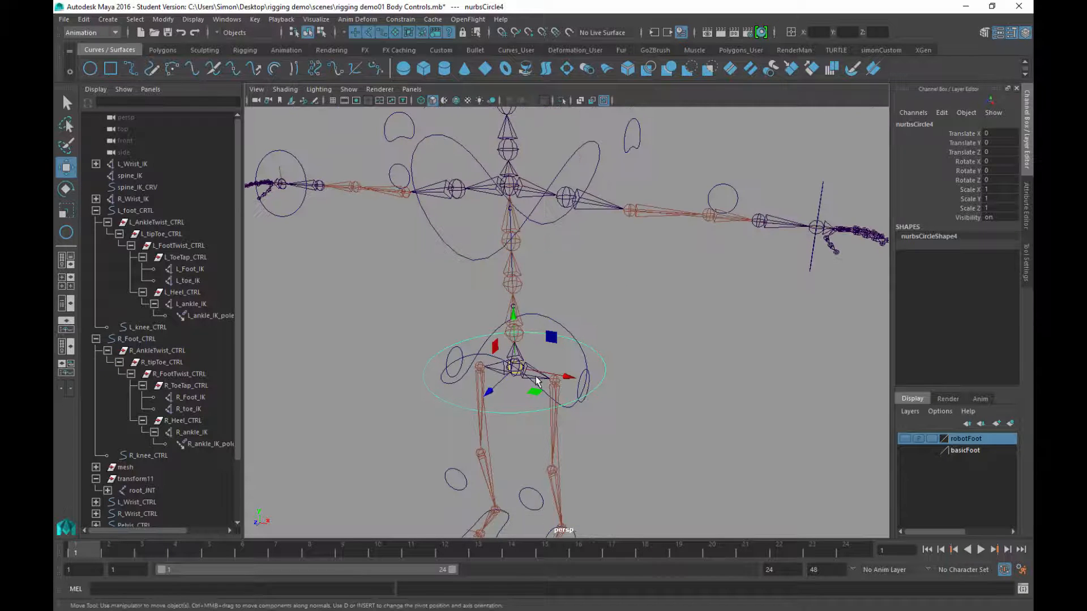
left_click(916, 124)
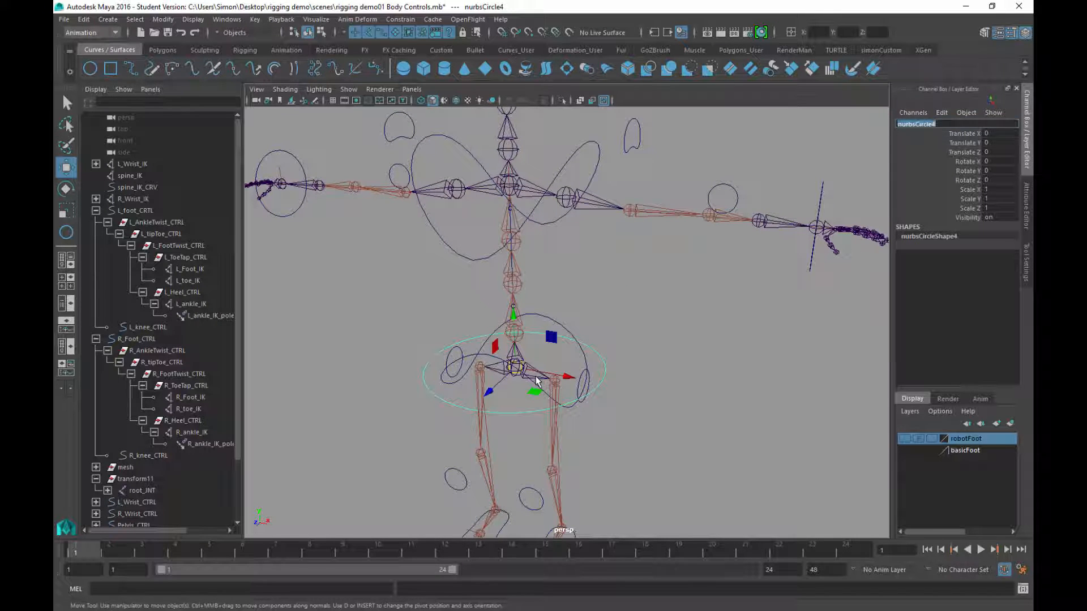
type("Body CTR")
key("Return")
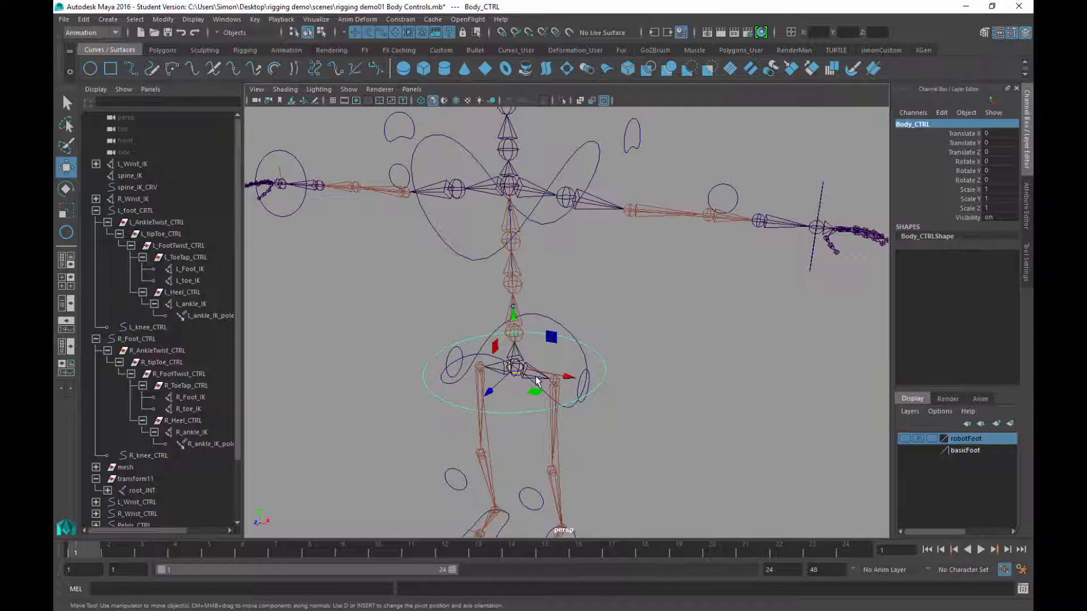
Parent Torso_CTRL and Pelvis_CTRL under Body_CTRL and deselect everything
key("Left")
scroll(537, 381, "down", 4)
left_click_drag(537, 381, 515, 402, "alt")
left_click(537, 381, "shift")
scroll(537, 381, "up", 4)
left_click(536, 381, "shift")
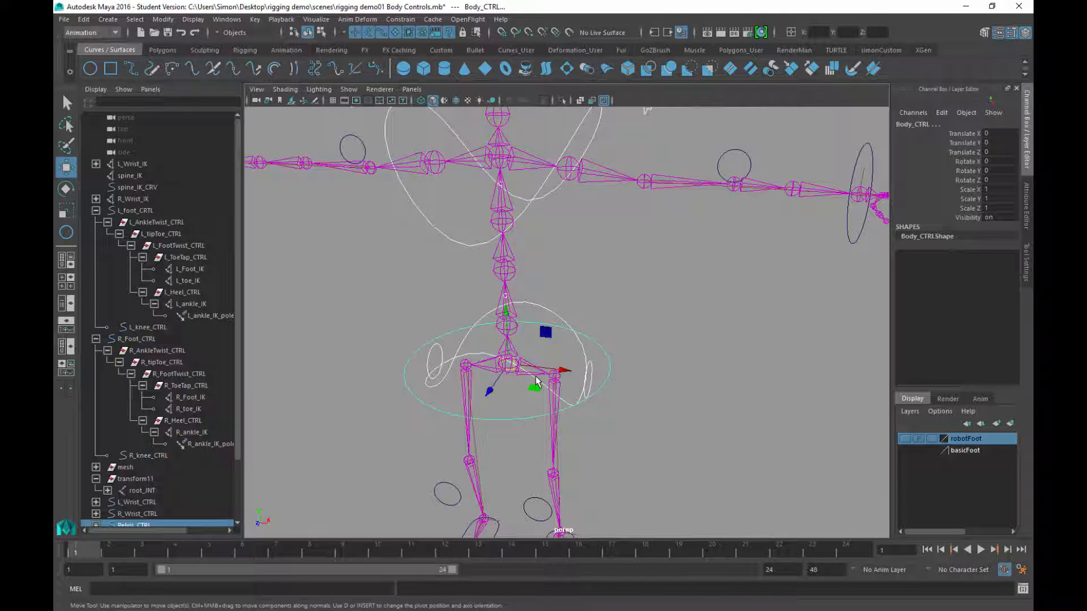
left_click(84, 19)
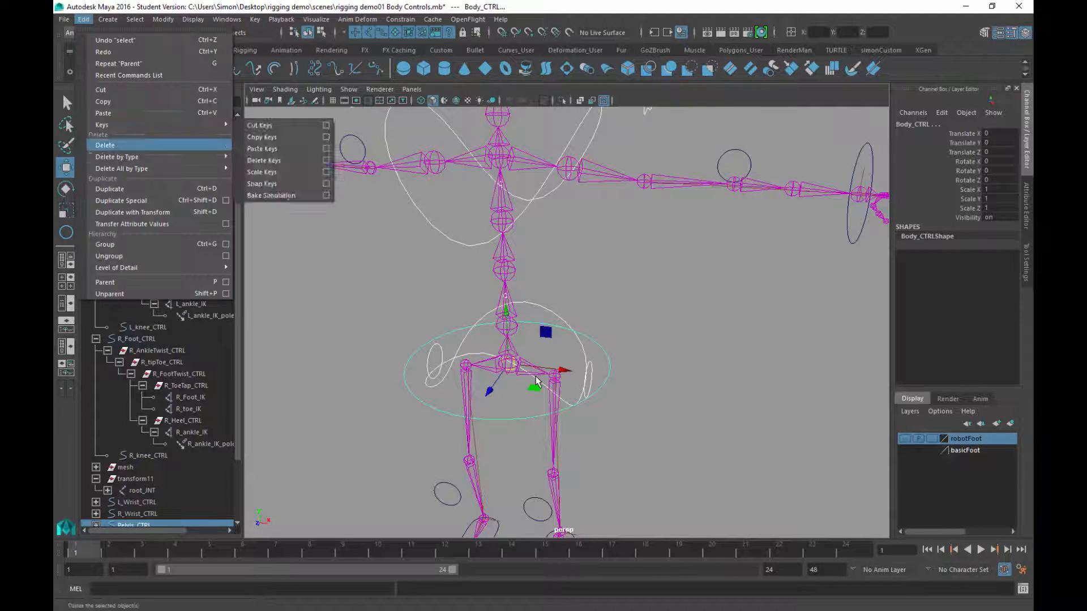
left_click(105, 283)
left_click(322, 317)
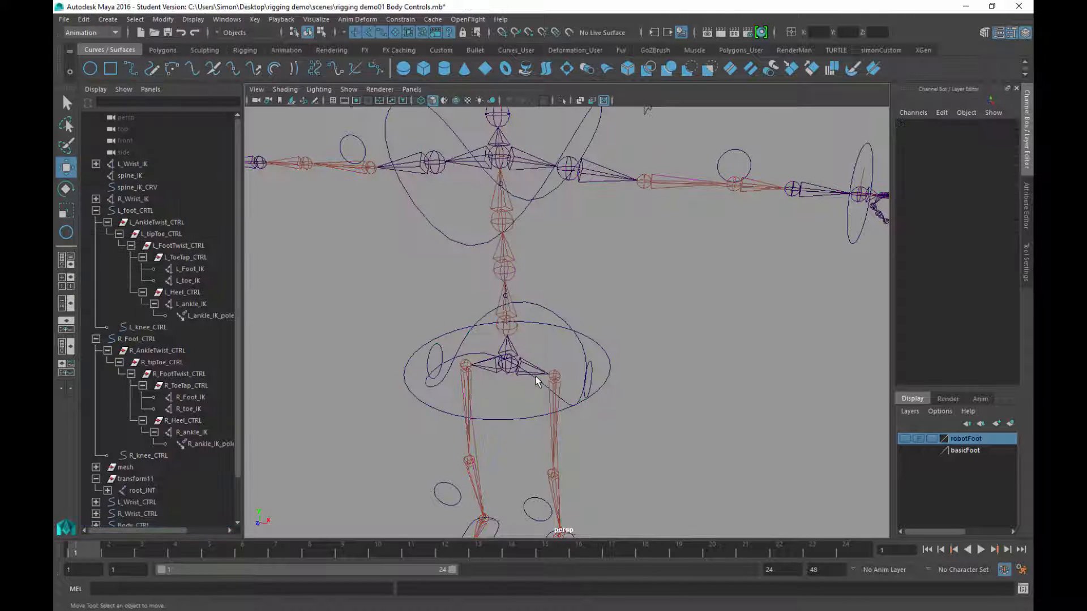
Test moving Body_CTRL, and Pelvis_CTRL about -1.12 units in X and 1.13 in Y, undoing each move
left_click(535, 417)
scroll(535, 379, "down", 3)
left_click_drag(535, 379, 577, 342, "alt")
mouse_move(575, 306)
left_mouse_down()
mouse_move(520, 296)
mouse_move(638, 291)
mouse_move(555, 293)
mouse_move(587, 356)
mouse_move(611, 330)
mouse_move(595, 310)
mouse_move(566, 328)
mouse_move(589, 295)
mouse_move(613, 296)
mouse_move(562, 293)
left_mouse_up()
key("ctrl+z")
left_click(538, 382)
left_click(563, 327)
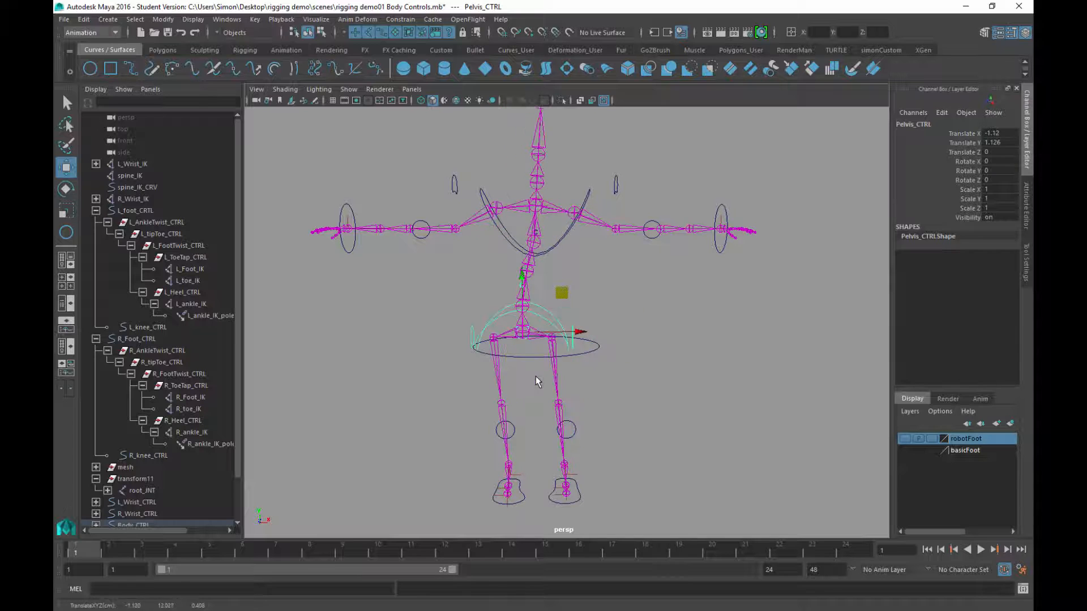
key("ctrl+z")
Test moving Torso_CTRL about 1.28 units in X and -1.16 in Y, and L_Shoulder_CTRL about 0.65 in X and 1.19 in Y, undoing both
left_click(579, 213)
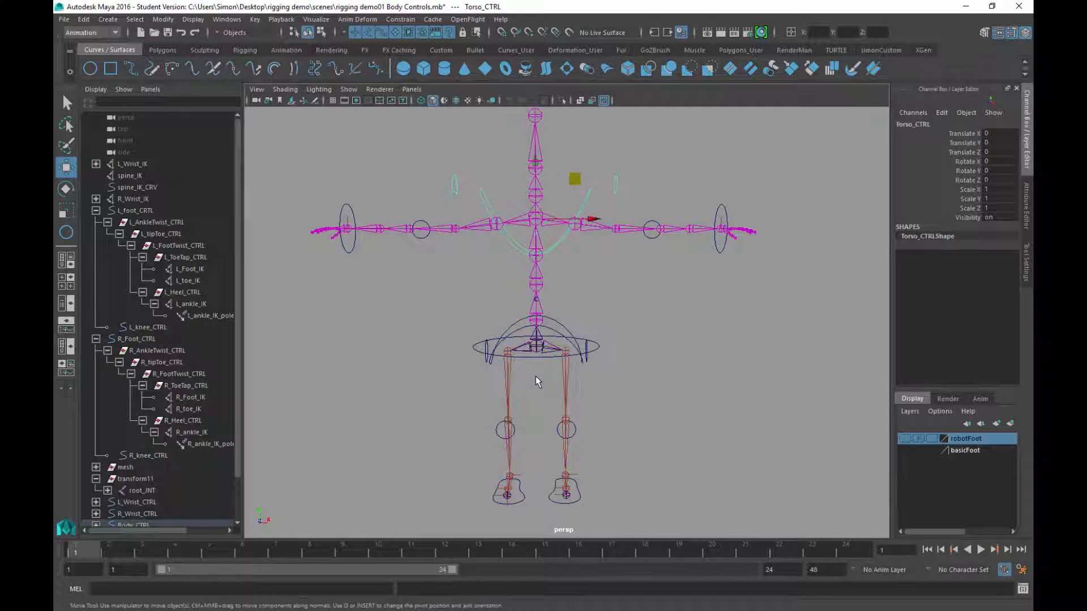
mouse_move(576, 179)
left_mouse_down()
mouse_move(559, 179)
mouse_move(583, 177)
mouse_move(566, 180)
mouse_move(591, 194)
left_mouse_up()
key("ctrl+z")
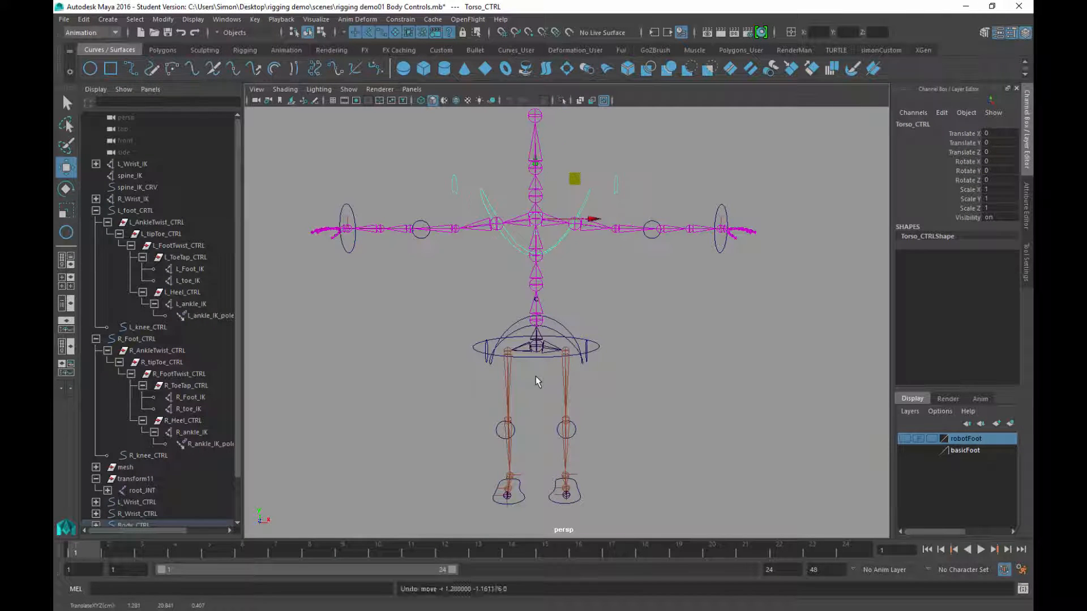
key("ctrl+z")
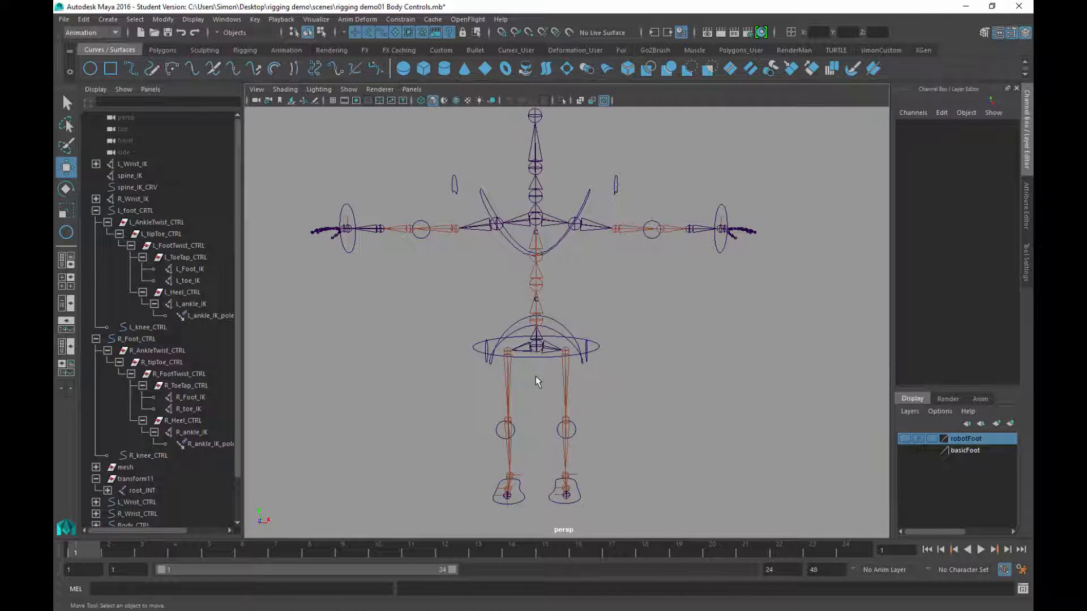
key("ctrl+z")
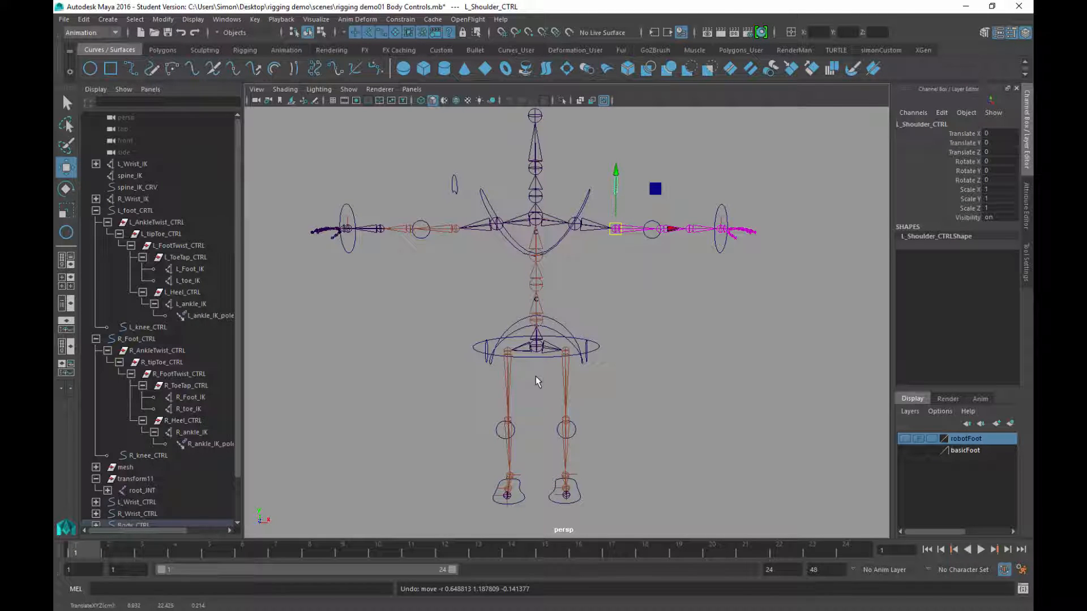
left_click_drag(535, 378, 535, 378, "alt")
left_click(536, 378)
scroll(536, 379, "down", 2)
middle_click_drag(535, 377, 535, 377, "alt")
left_click_drag(537, 378, 536, 377, "alt")
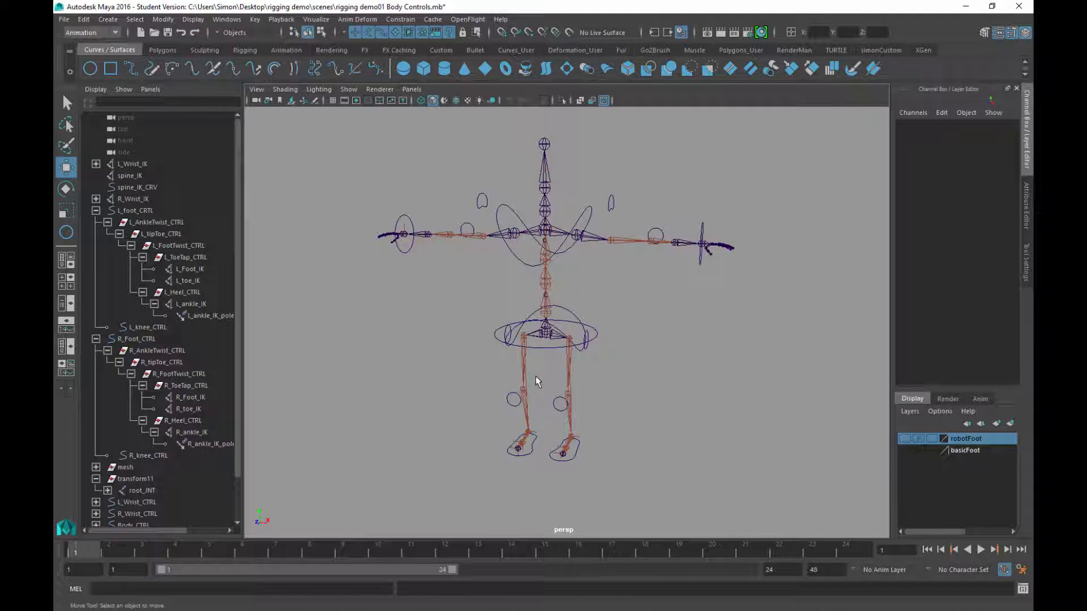
key("ctrl+z")
key("q")
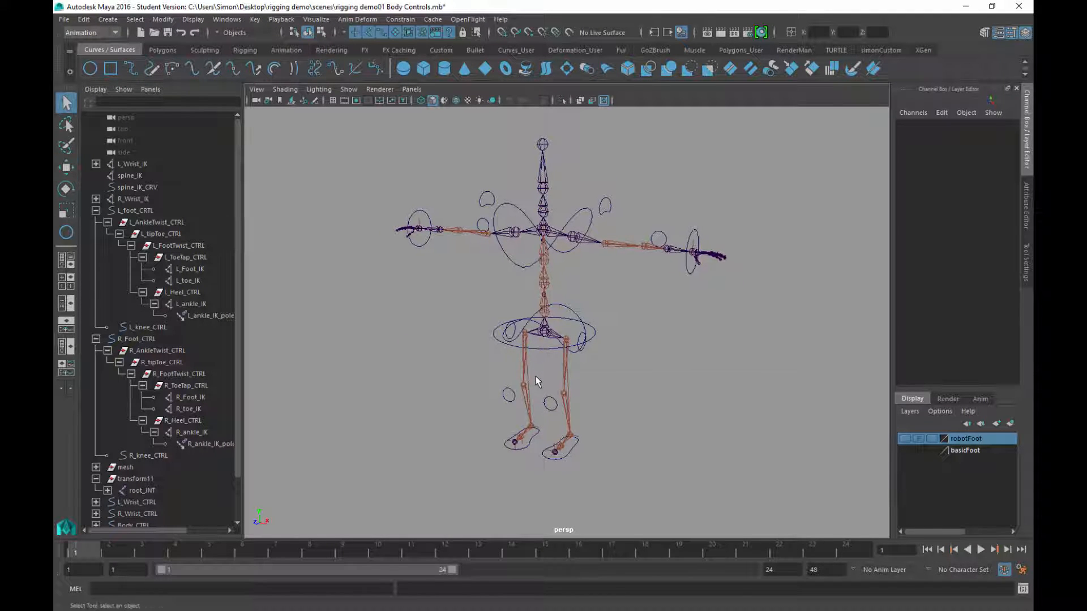
left_click_drag(536, 376, 535, 376, "alt")
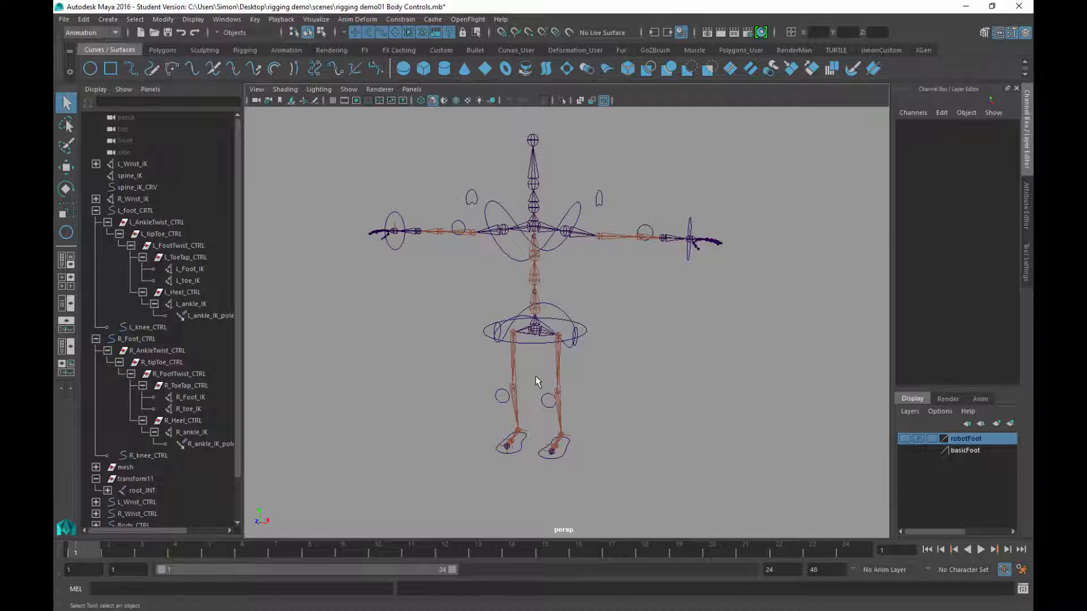
left_click_drag(538, 382, 538, 382, "alt")
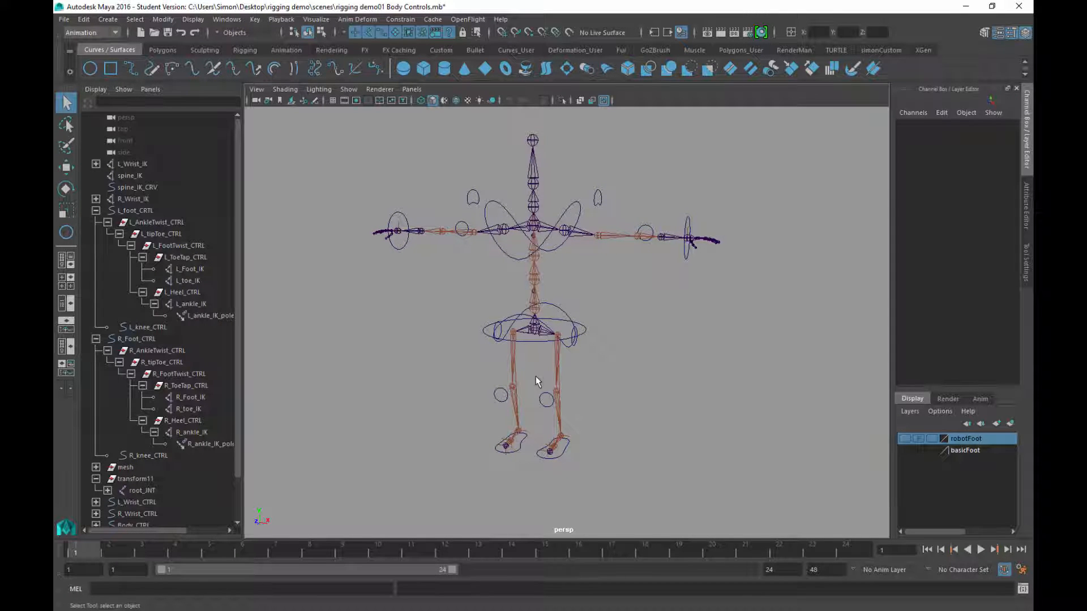
left_click_drag(538, 382, 538, 382, "alt")
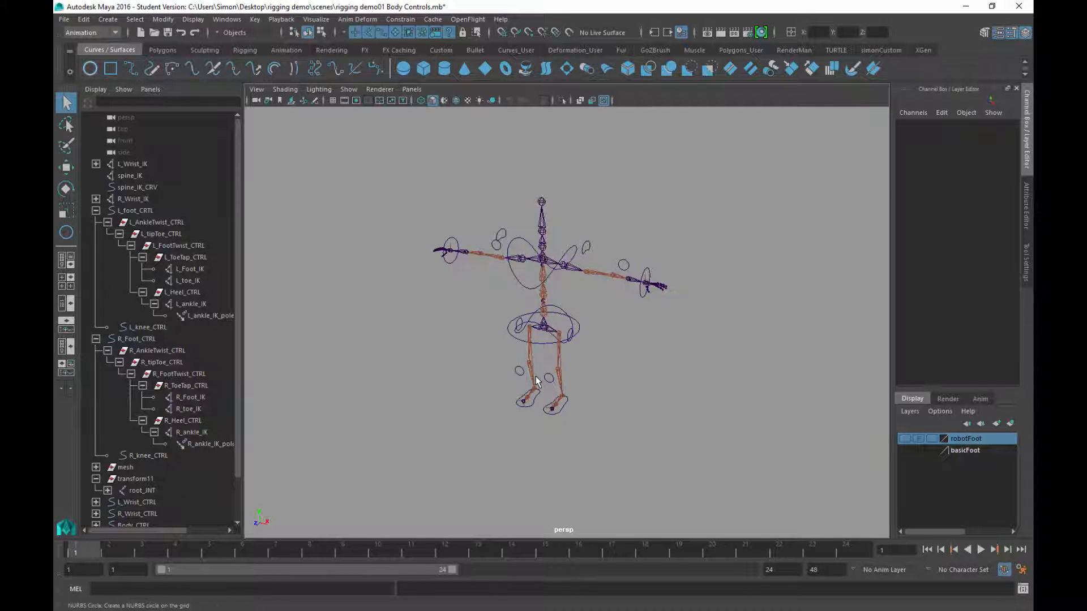
Draw a large NURBS circle on the ground around the feet and set its X, Y and Z translation to 0
left_click(90, 69)
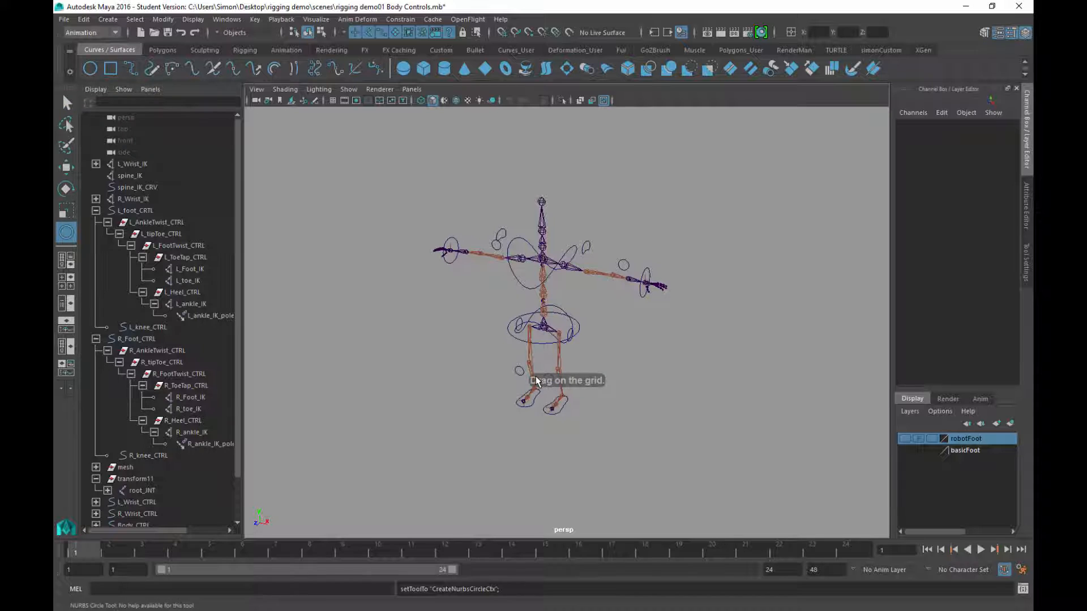
left_click_drag(536, 381, 537, 380)
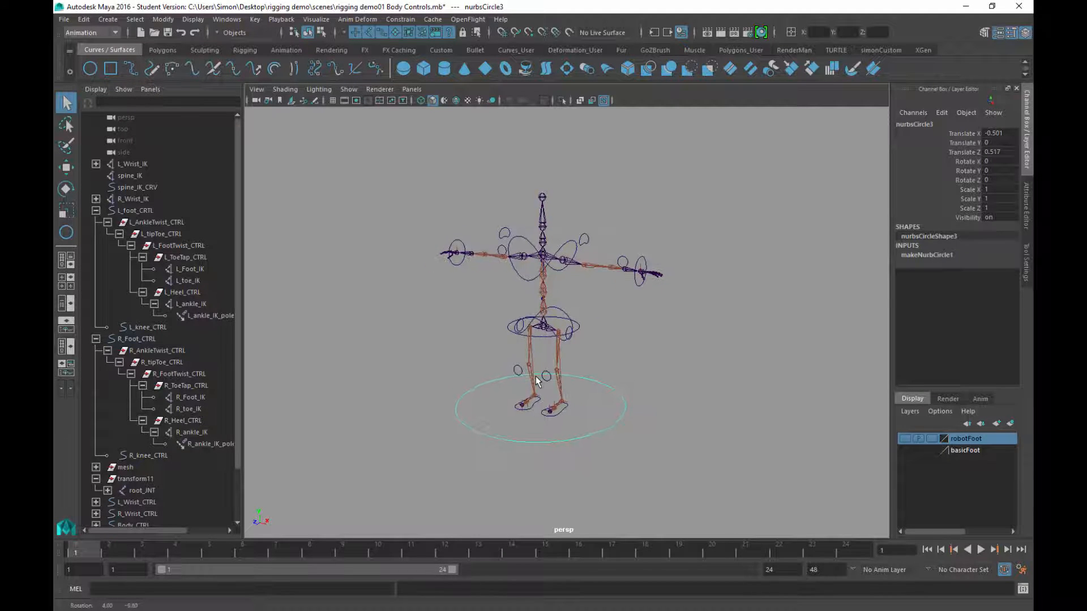
left_click_drag(965, 133, 964, 152)
type("0")
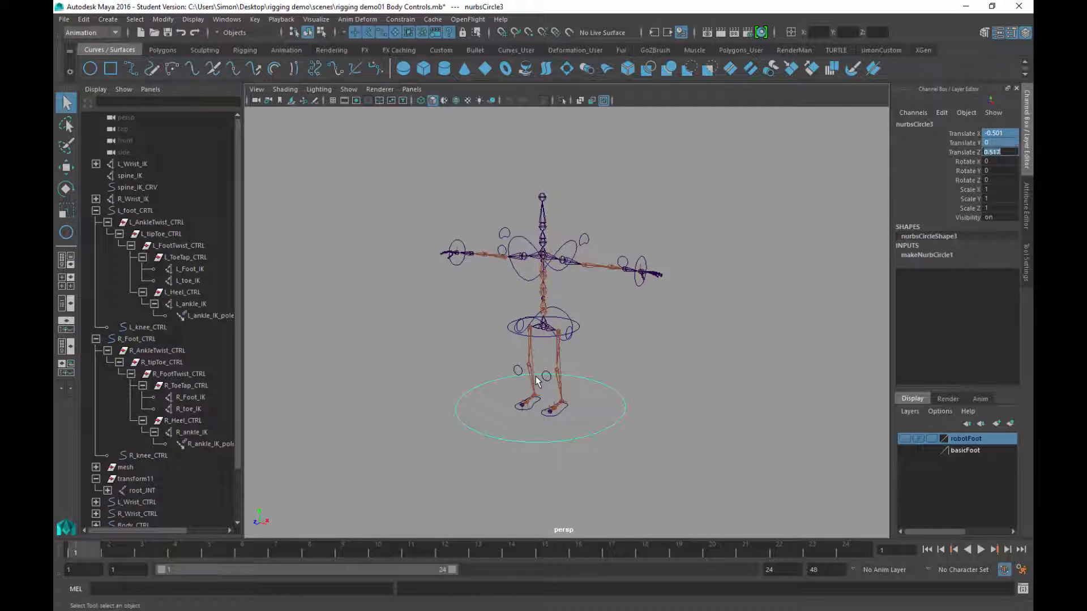
key("Return")
scroll(536, 376, "up", 5)
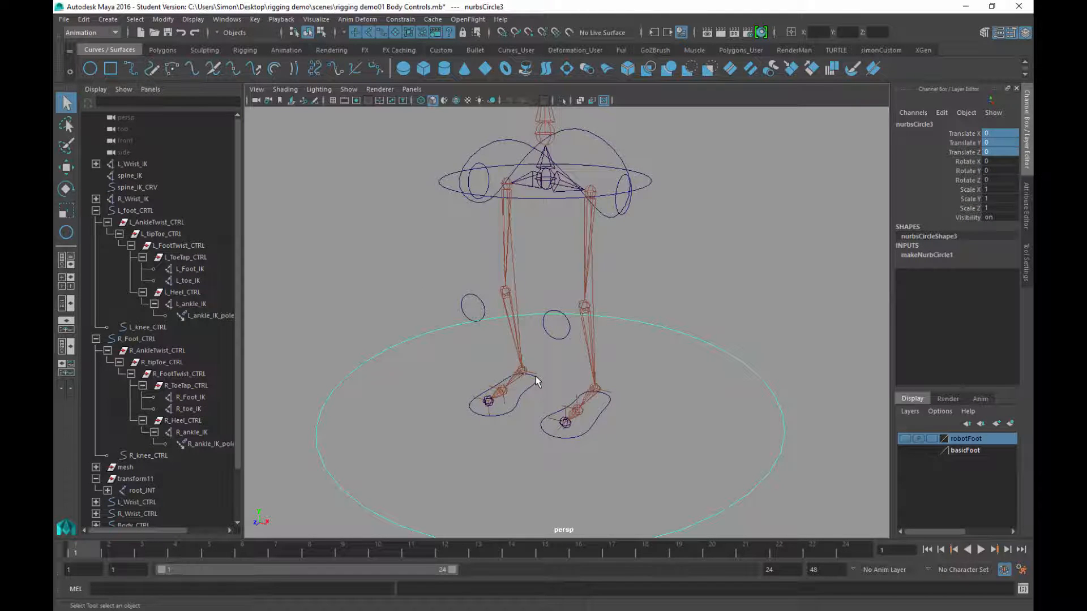
Show the viewport grid and check the ground circle's position against it from several angles
scroll(535, 381, "down", 5)
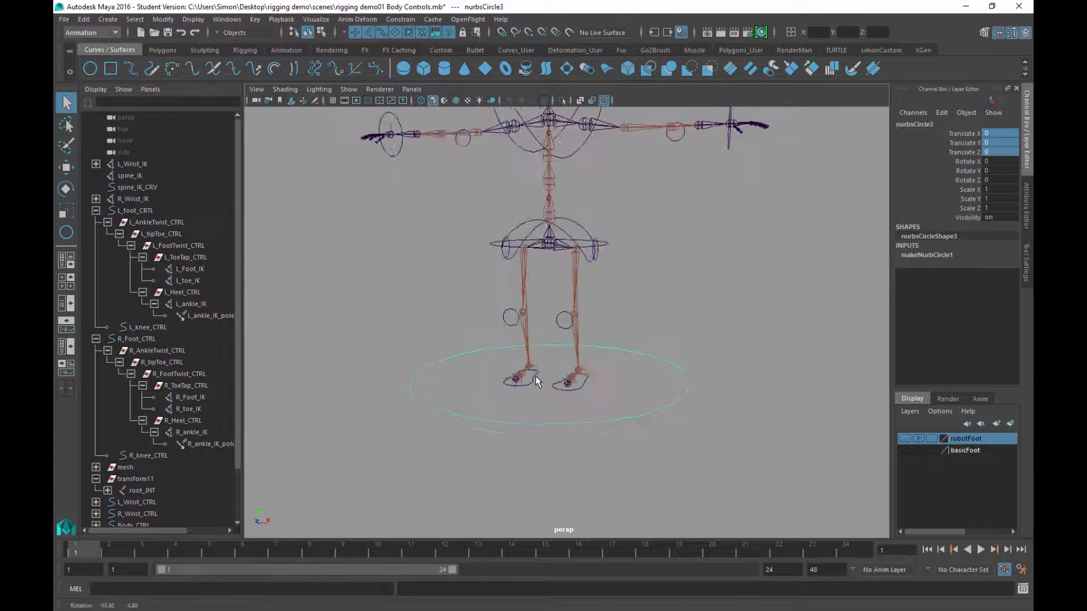
left_click_drag(537, 382, 487, 436, "alt")
left_click(333, 101)
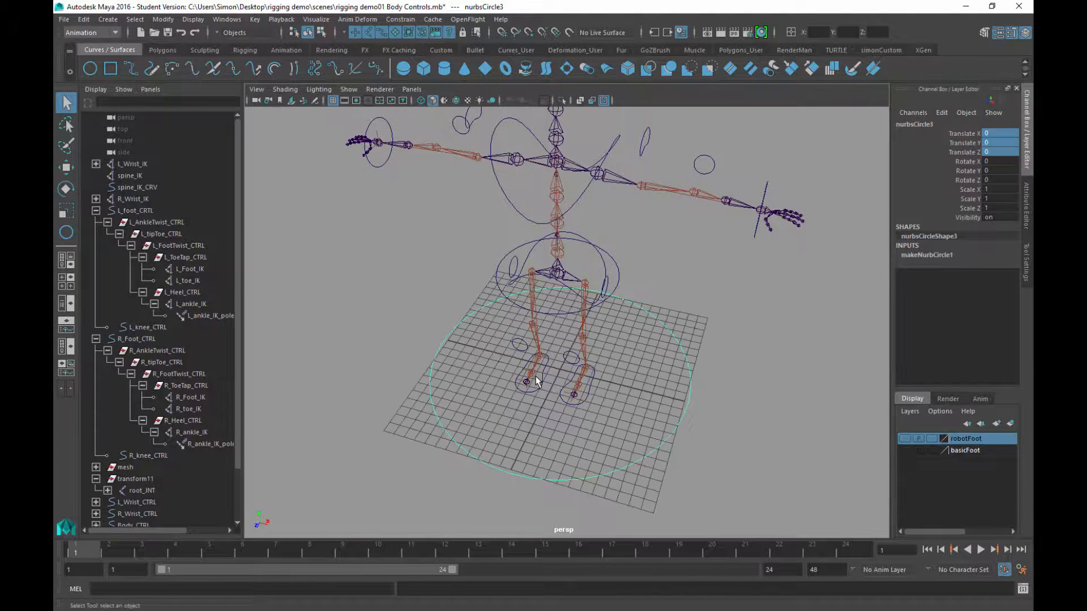
left_click_drag(536, 382, 606, 419, "alt")
mouse_move(535, 376)
left_mouse_down("alt")
mouse_move(527, 385)
mouse_move(544, 391)
mouse_move(537, 382)
left_mouse_up("alt")
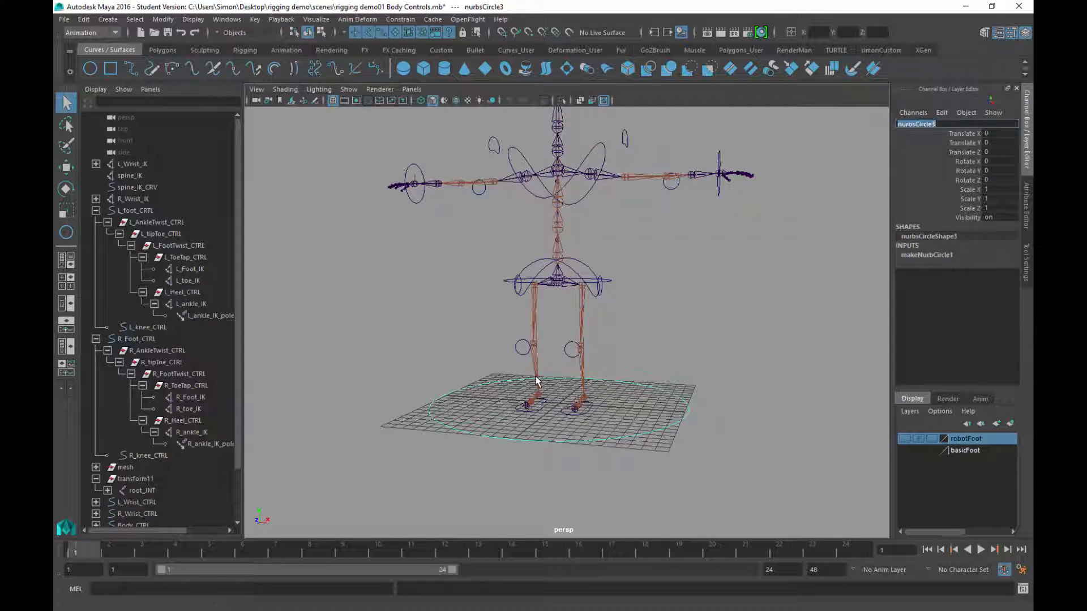
Rename the ground circle as MASTER_CTRL and delete its construction history
type("MASTER_CTRL")
key("Return")
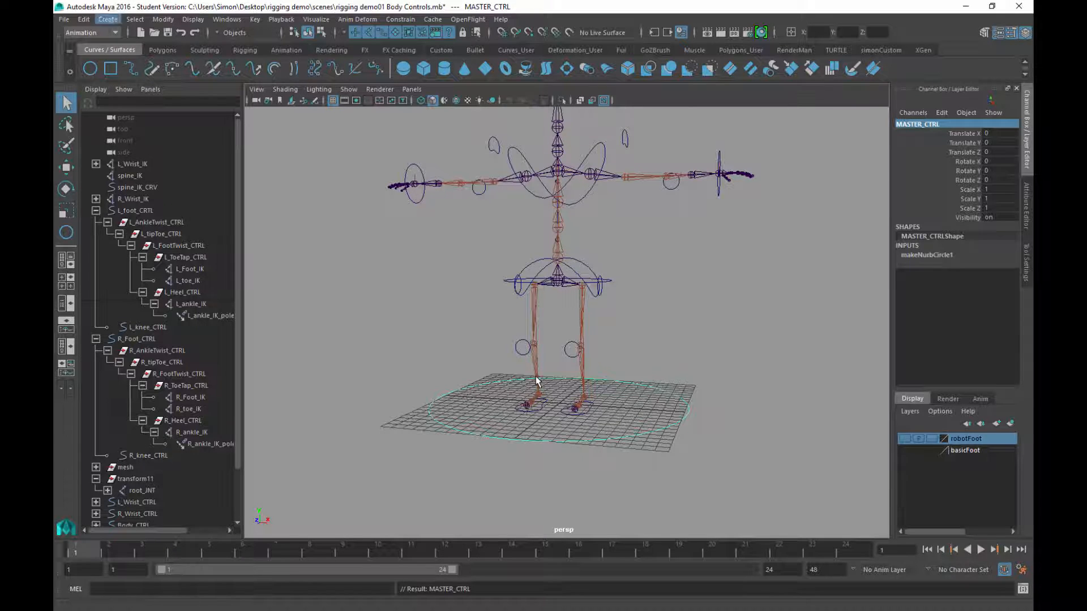
key("alt+e")
key("Right")
key("Return")
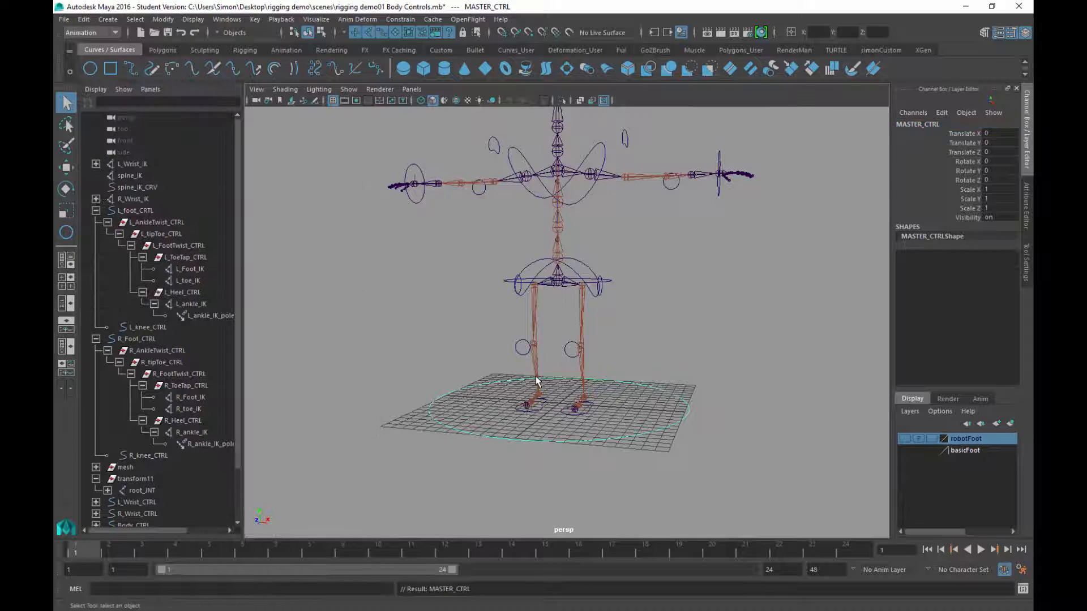
Collapse the left and right foot control hierarchies, and examine the transform11 group and its root_JNT joint
left_click_drag(536, 381, 536, 381, "alt")
right_click_drag(536, 381, 537, 381, "alt")
left_click_drag(537, 382, 537, 381, "alt")
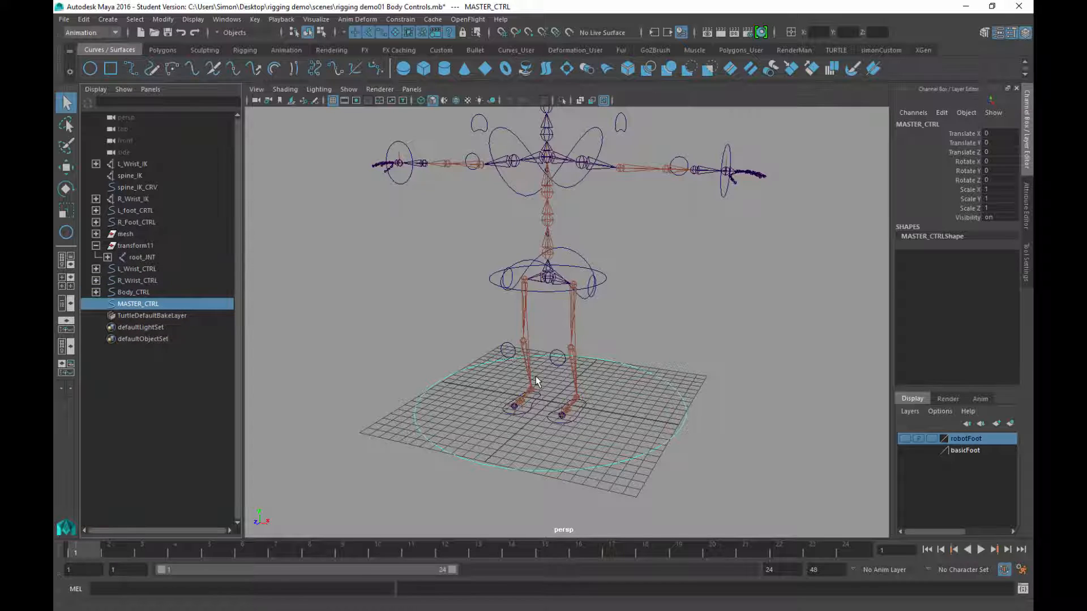
left_click(536, 381)
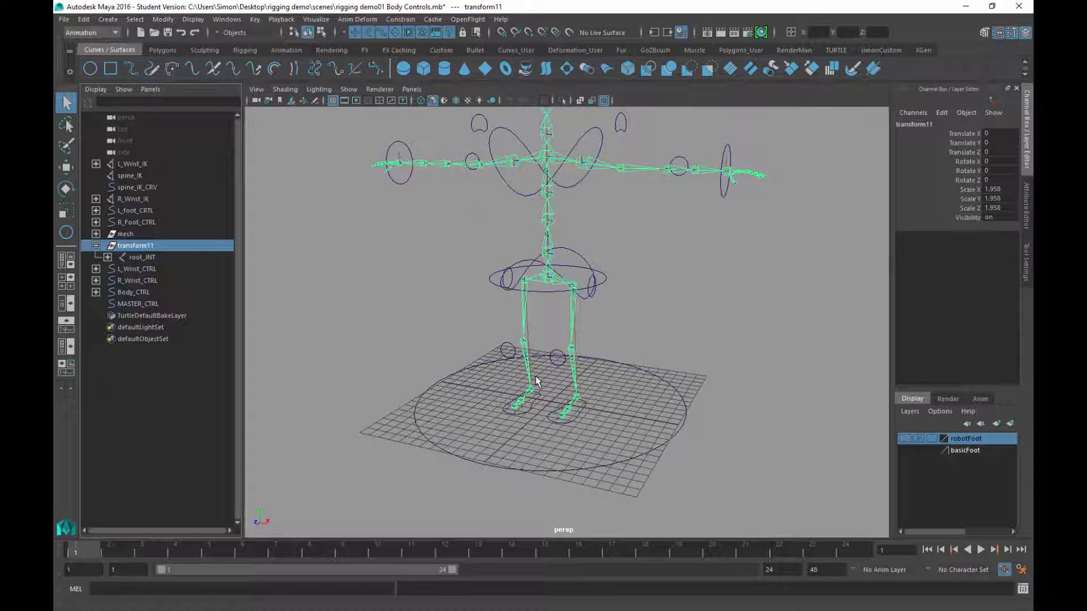
key("Down")
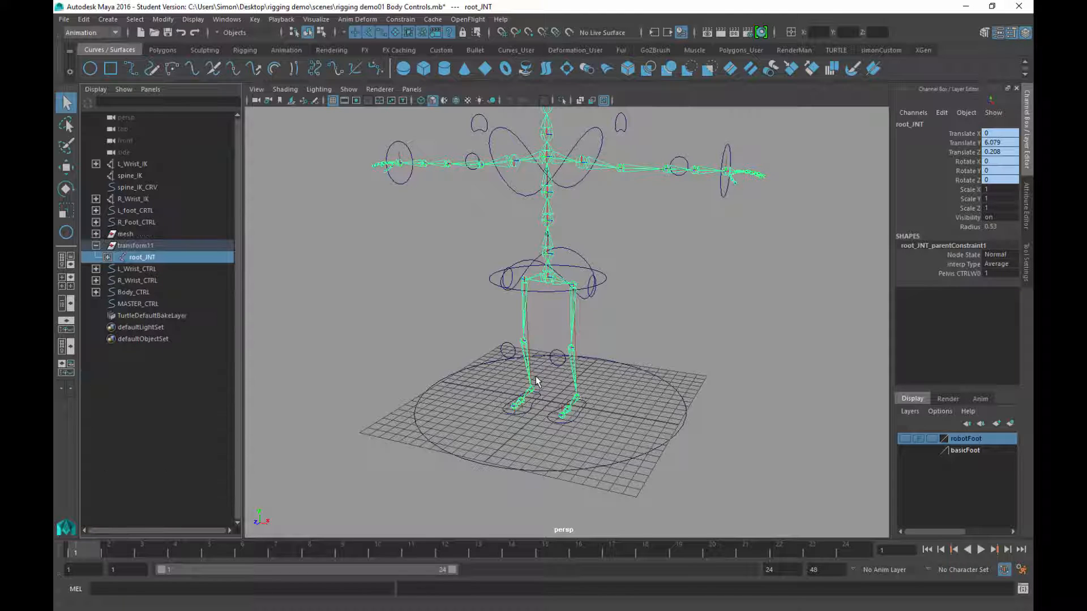
Examine the contents of the mesh group, temporarily showing the basicFoot layer, and collapse and deselect the group
key("ctrl+z")
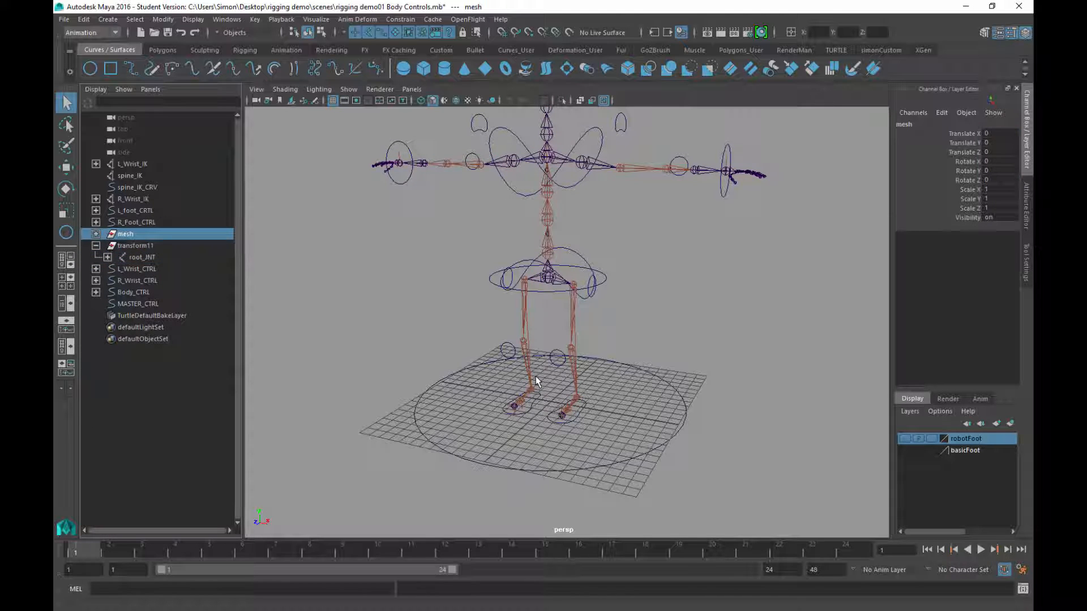
key("ctrl+z")
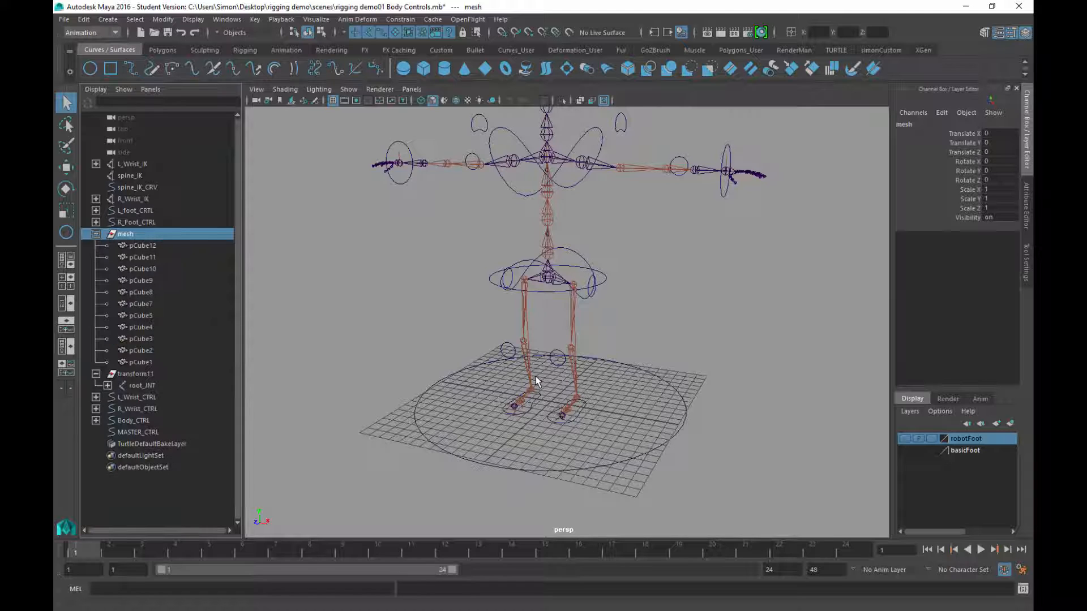
key("ctrl+z")
key("ctrl+z")
key("ctrl+z")
key("ctrl+z")
key("ctrl+z")
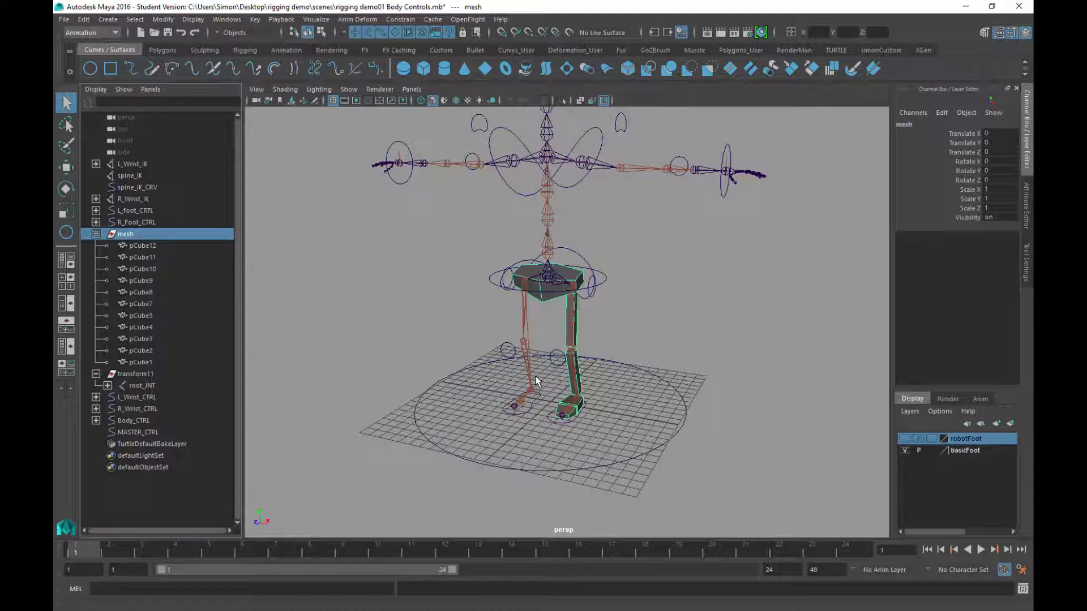
key("ctrl+z")
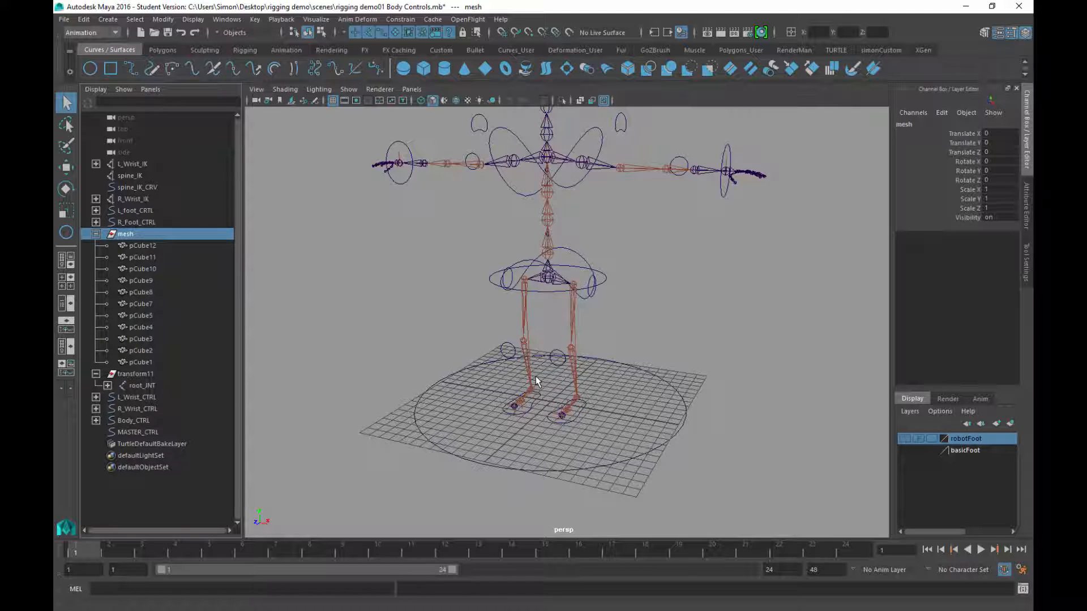
key("shift+z")
key("ctrl+z")
key("shift+z")
key("ctrl+z")
key("ctrl+z")
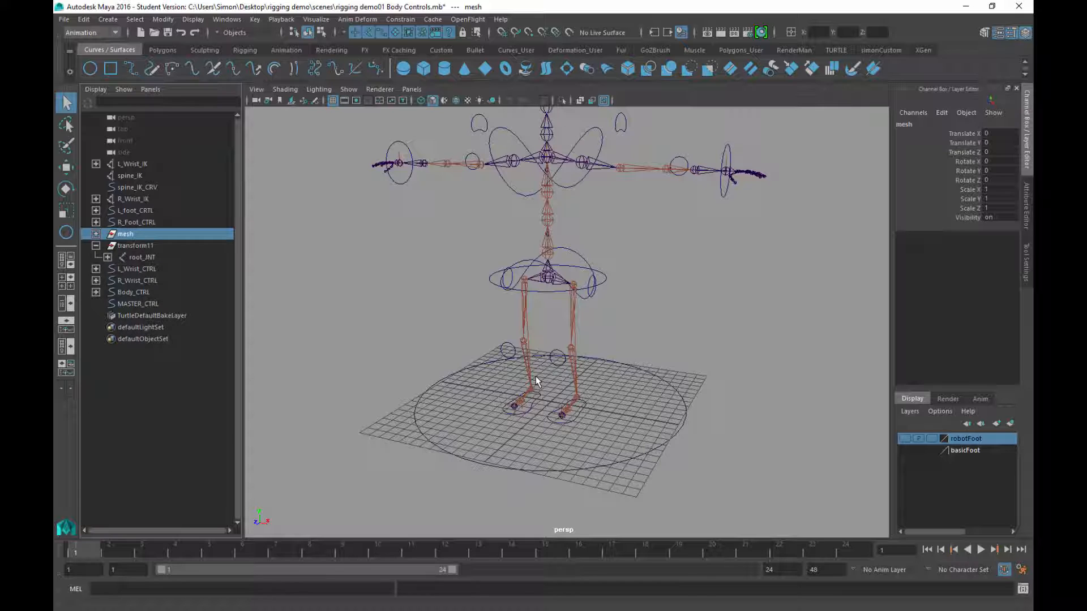
key("ctrl+z")
key("ctrl+z")
key("ctrl+z")
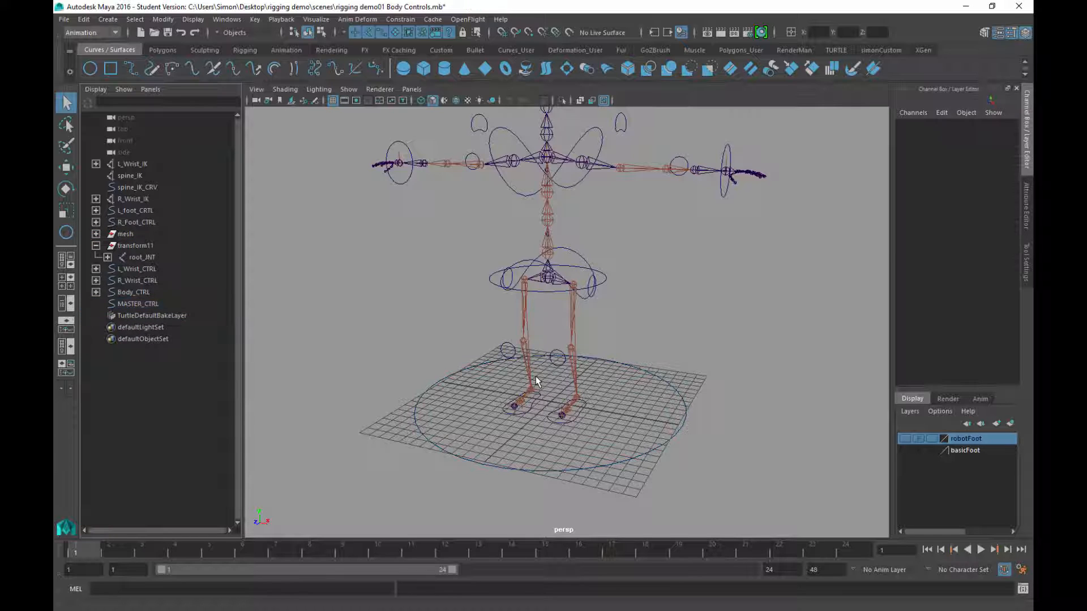
Group spine_IK and spine_IK_CRV together
key("ctrl+z")
key("ctrl+z")
key("ctrl+z")
key("ctrl+z")
key("ctrl+z")
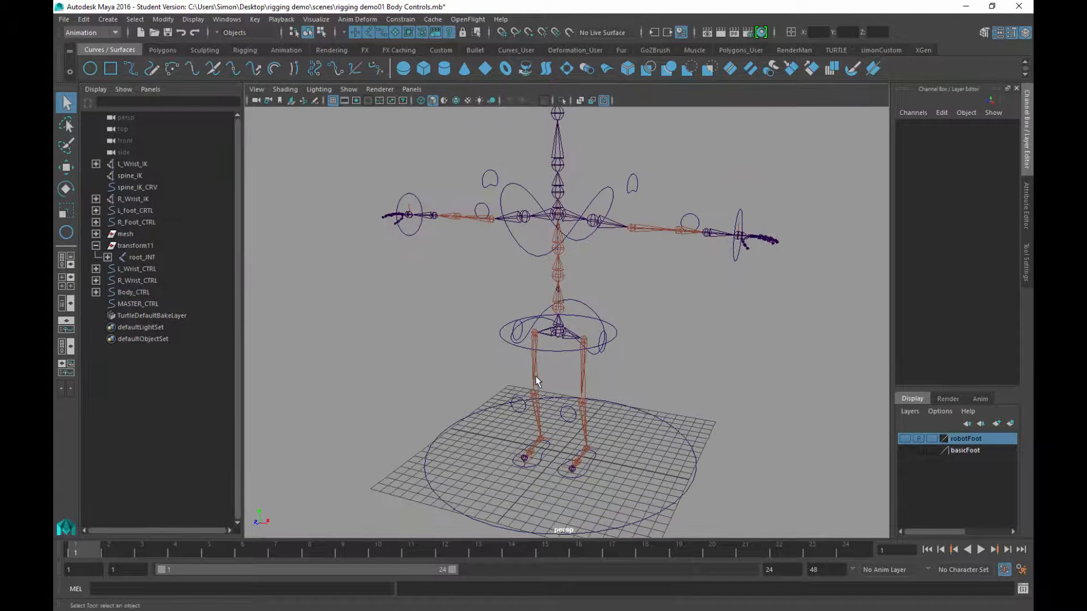
key("ctrl+z")
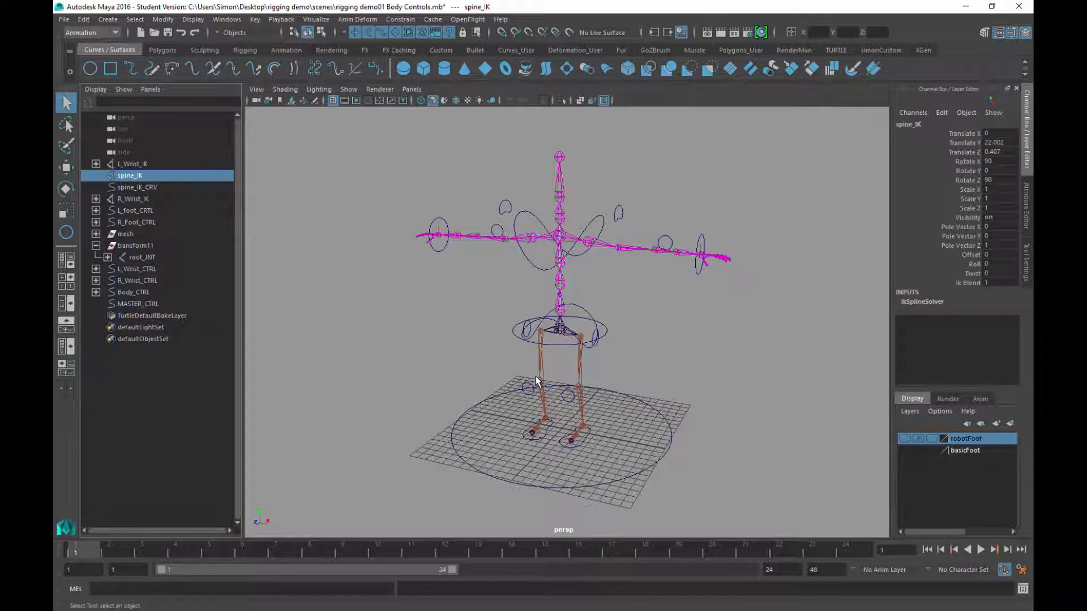
key("Right")
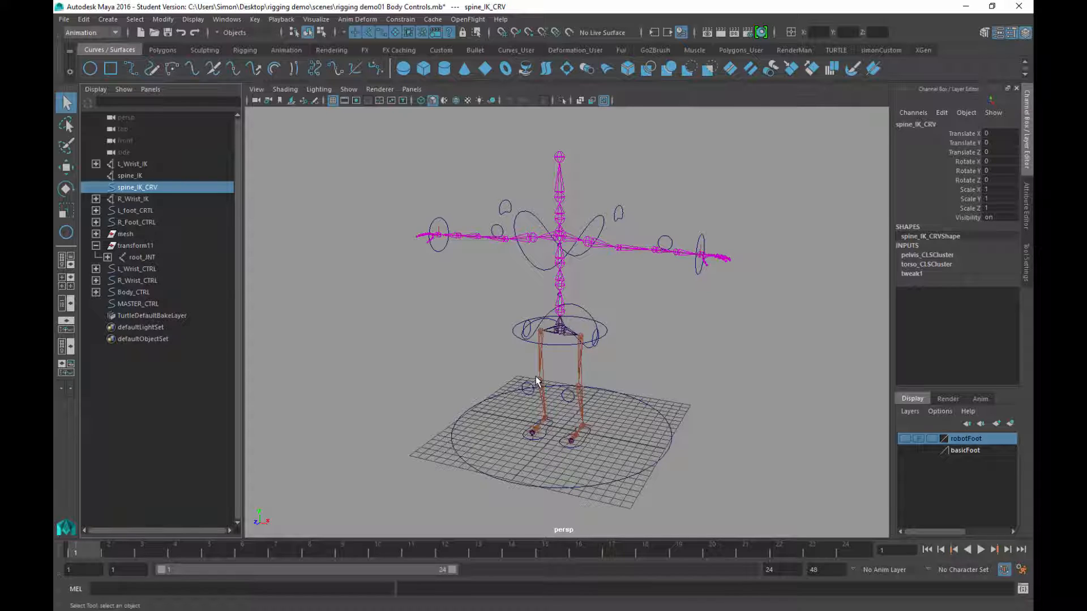
key("shift+Up")
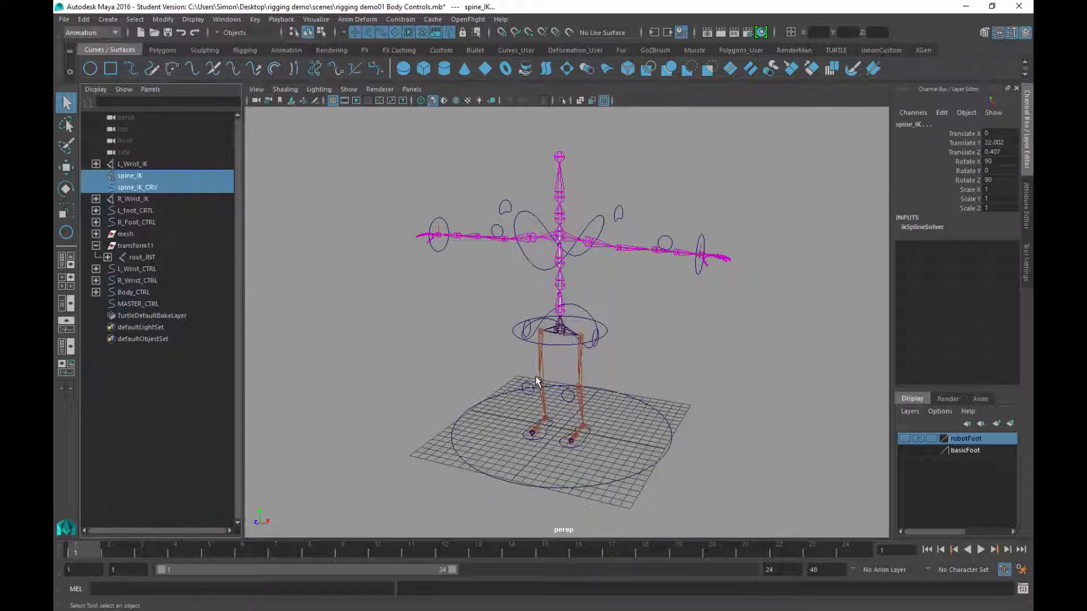
key("alt+e")
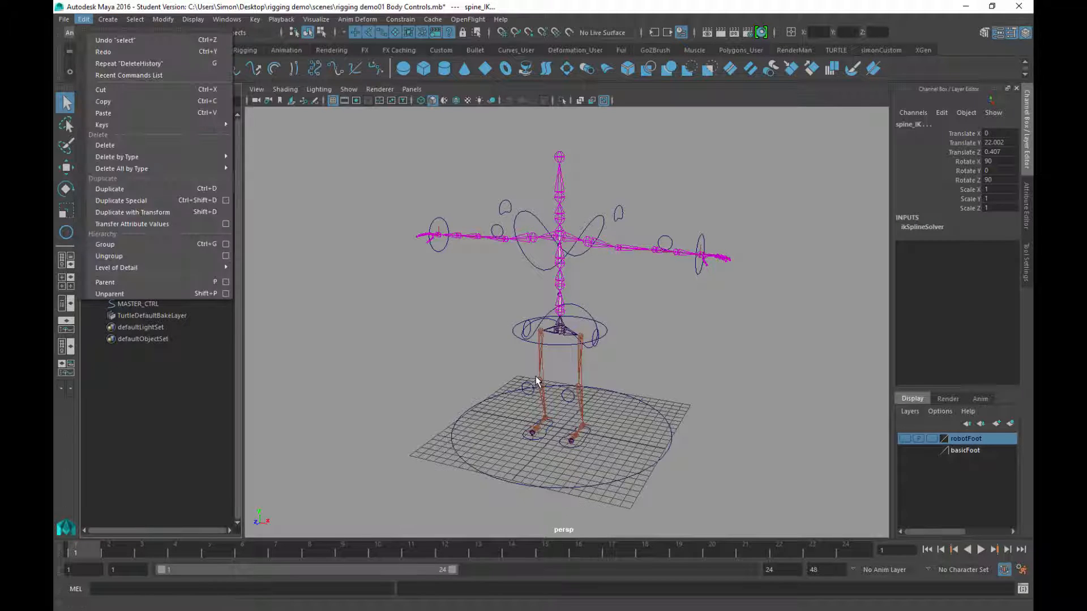
key("Down")
key("Return")
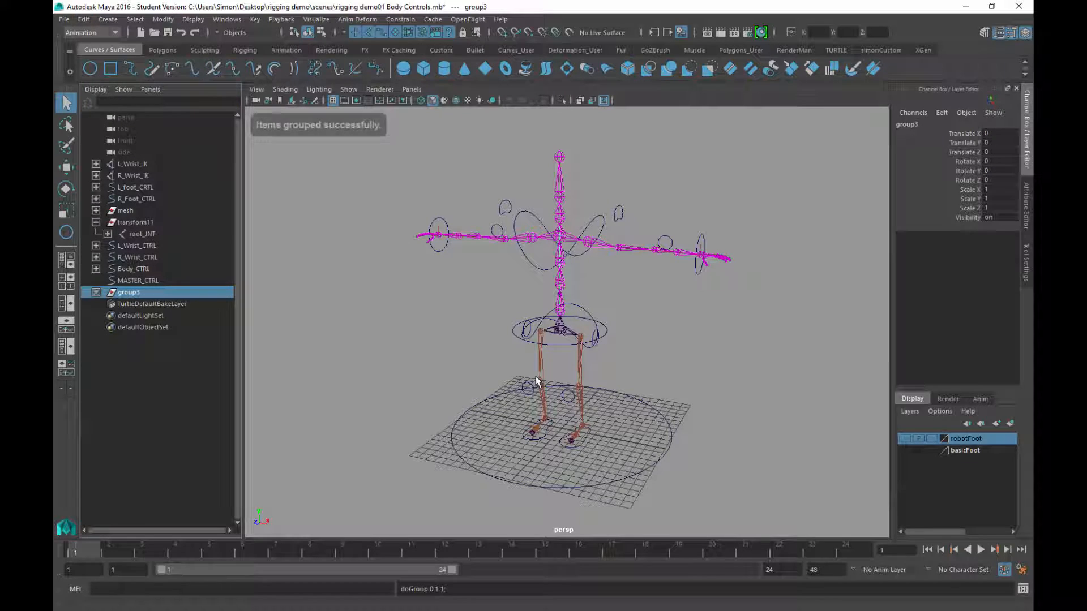
Rename the new group of spine IK objects as RIG_LOCKED and collapse it
key("Right")
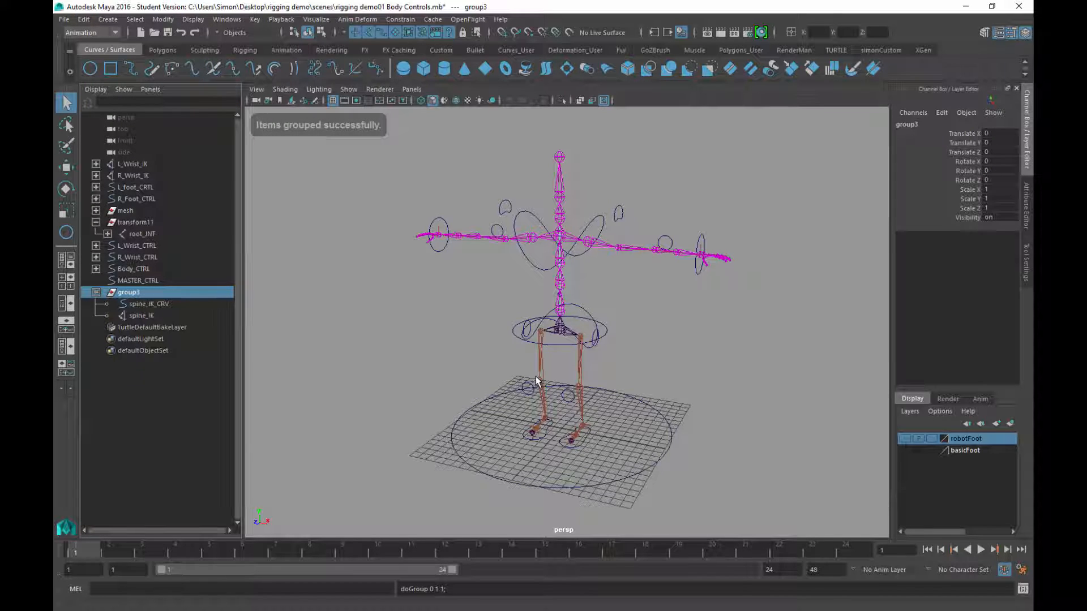
key("Return")
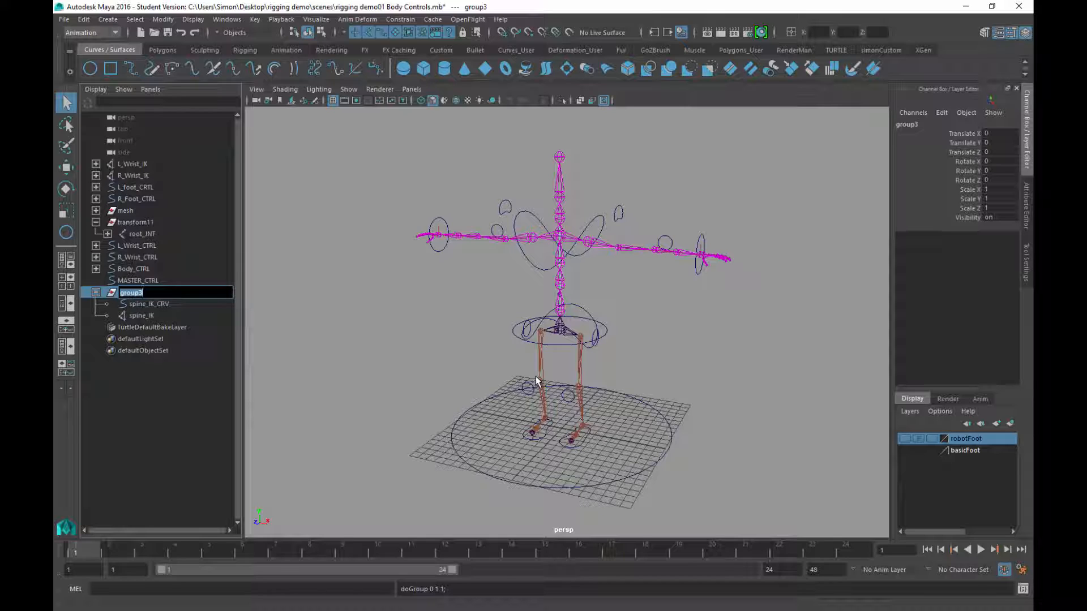
type("RIG")
type("_LOCKED")
key("Return")
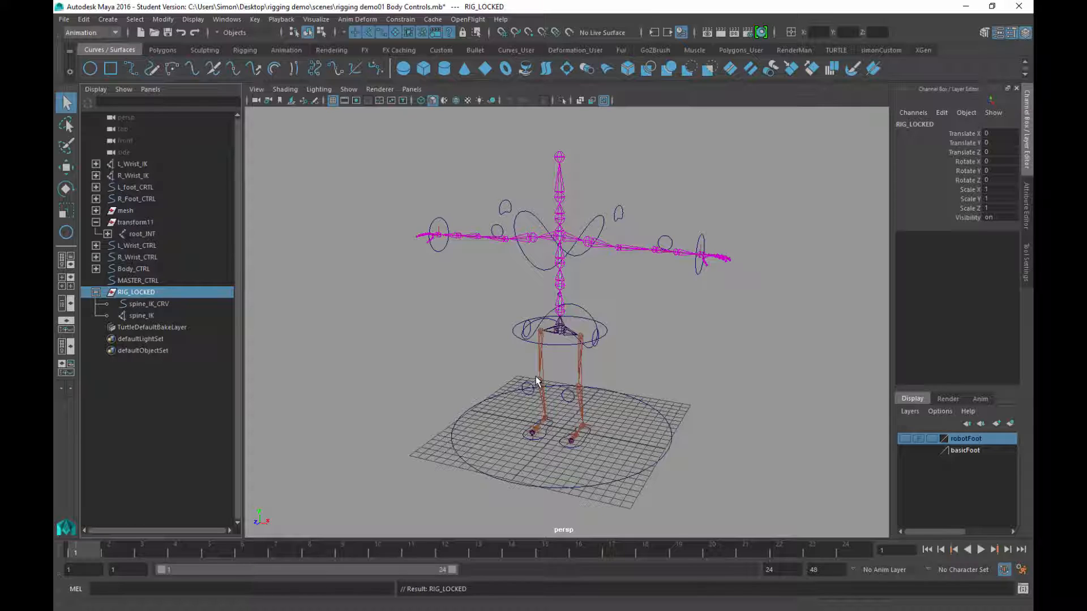
key("Left")
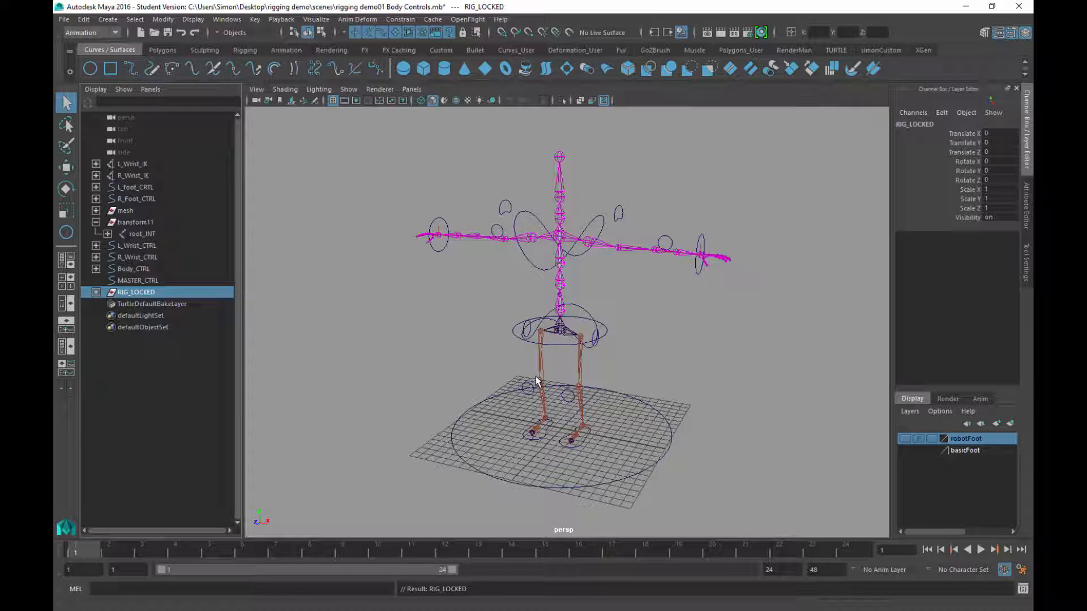
Parent Body_CTRL under MASTER_CTRL
left_click(537, 381)
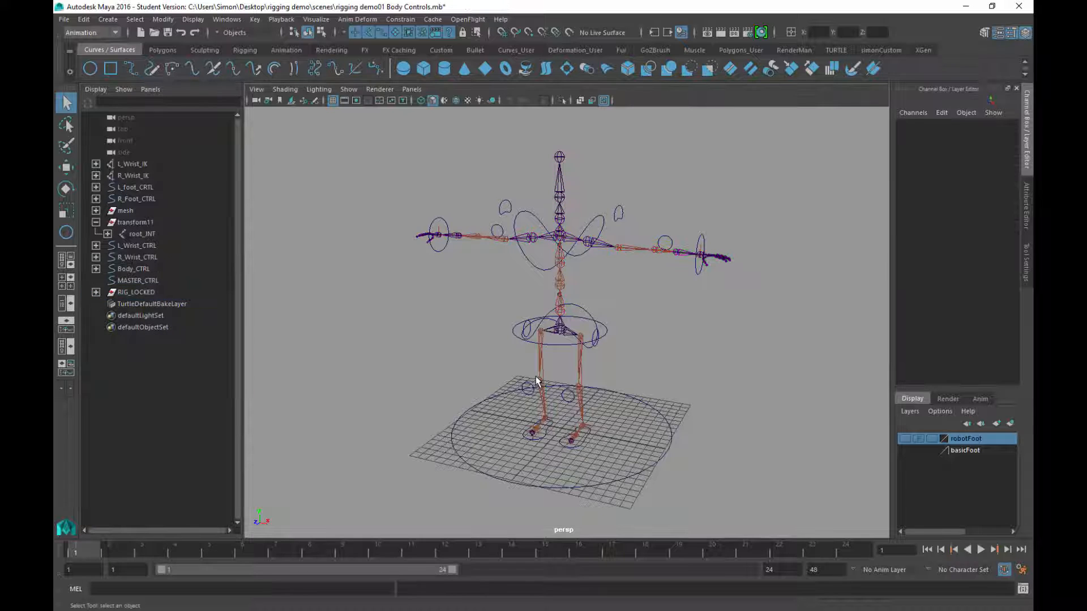
left_click(536, 378)
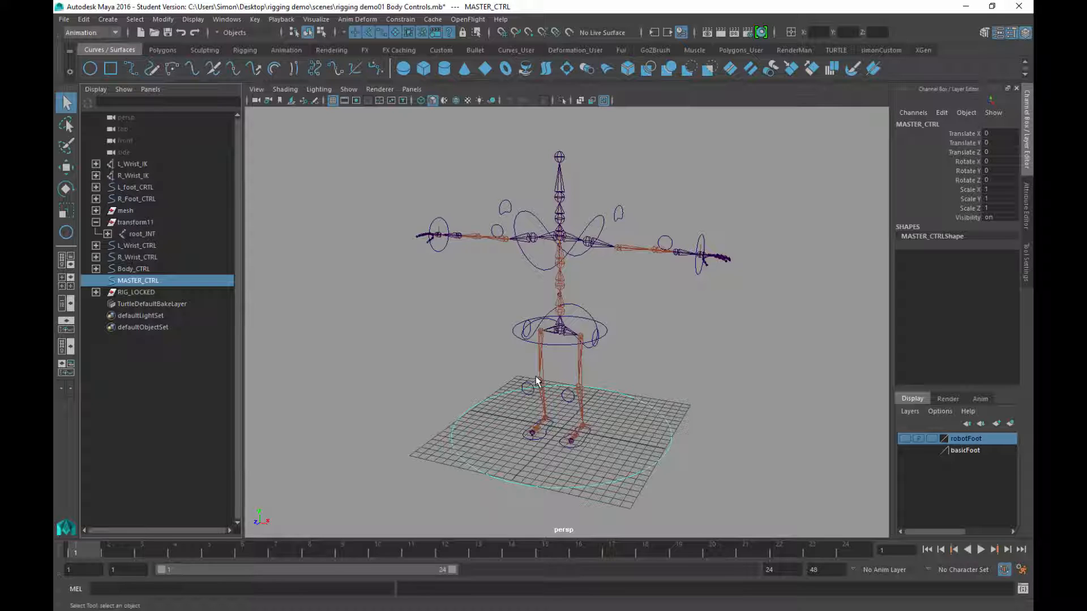
key("ctrl+z")
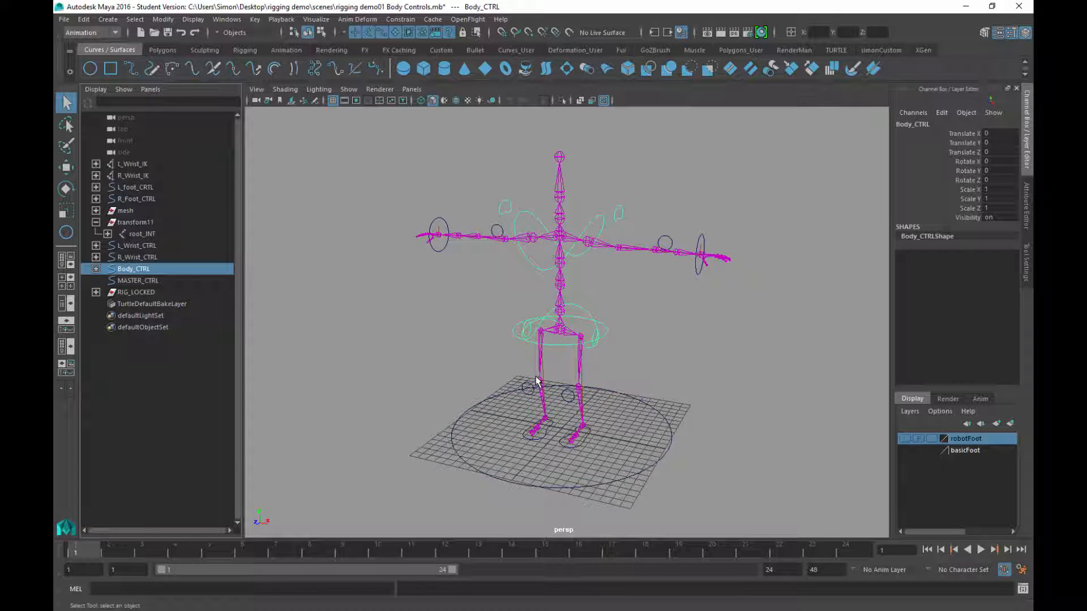
key("ctrl+z")
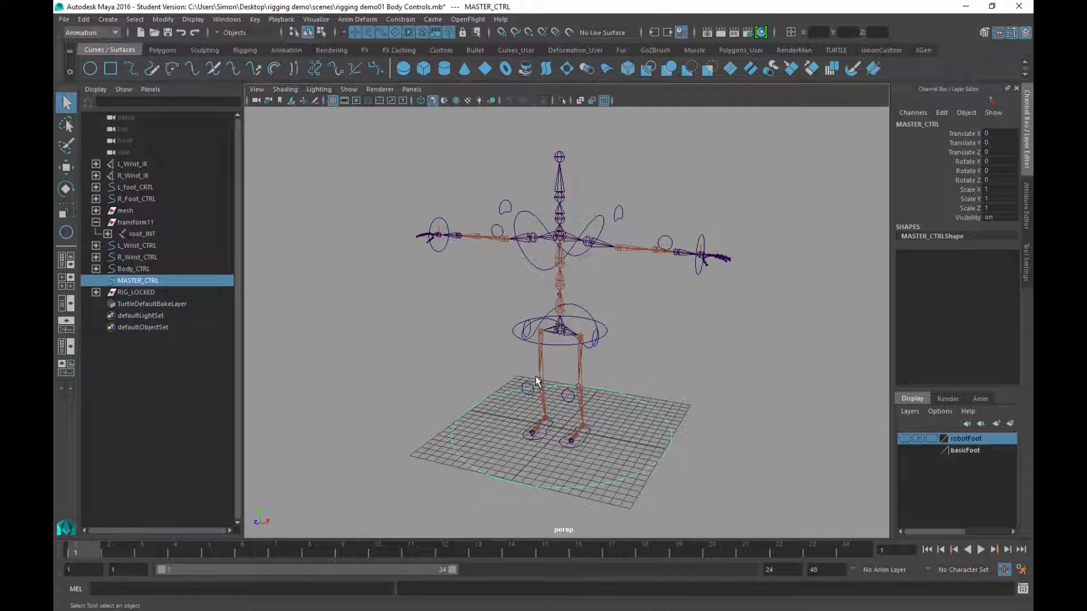
key("ctrl+z")
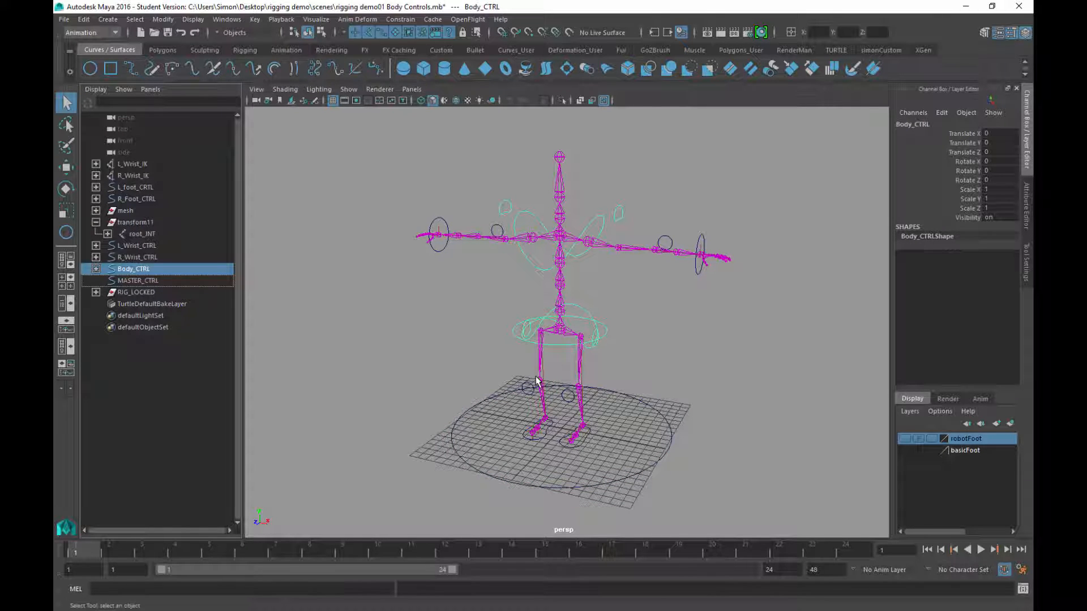
key("p")
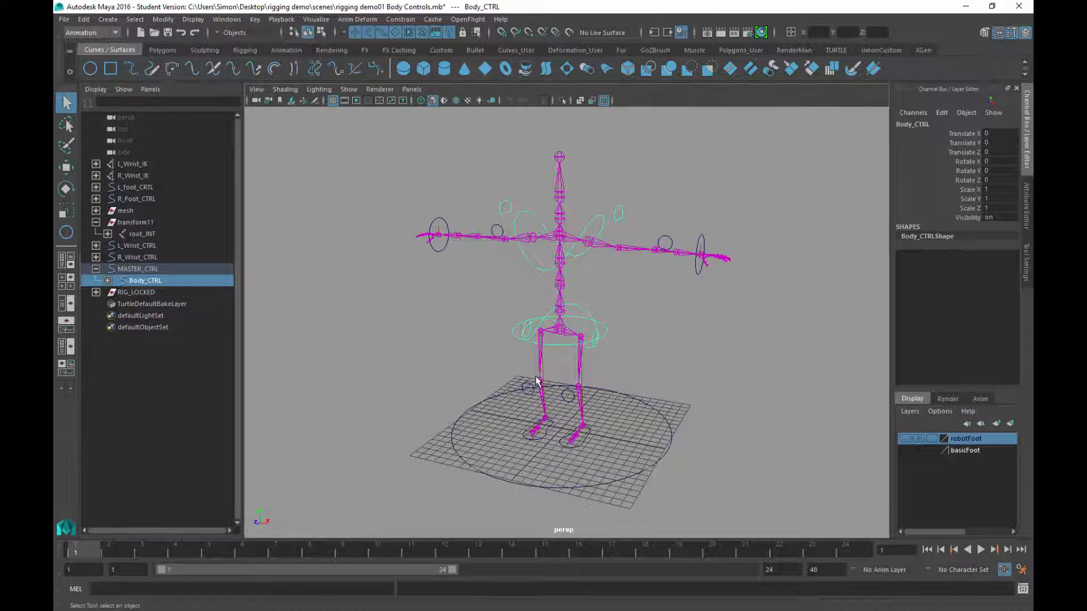
Try moving MASTER_CTRL to test the Body_CTRL parenting, and undo the move
key("Up")
key("w")
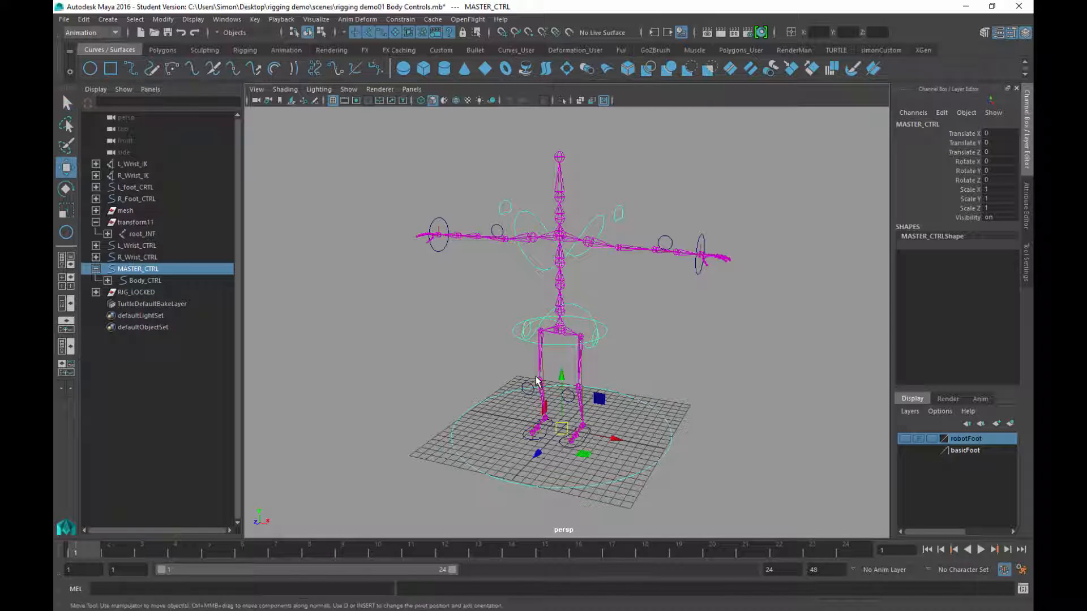
mouse_move(538, 383)
middle_mouse_down()
mouse_move(529, 390)
mouse_move(538, 383)
mouse_move(527, 350)
mouse_move(513, 392)
mouse_move(556, 385)
mouse_move(527, 371)
middle_mouse_up()
key("ctrl+z")
Parent L_Wrist_CTRL and R_Wrist_CTRL under MASTER_CTRL
key("ctrl+z")
key("ctrl+z")
key("ctrl+z")
key("ctrl+z")
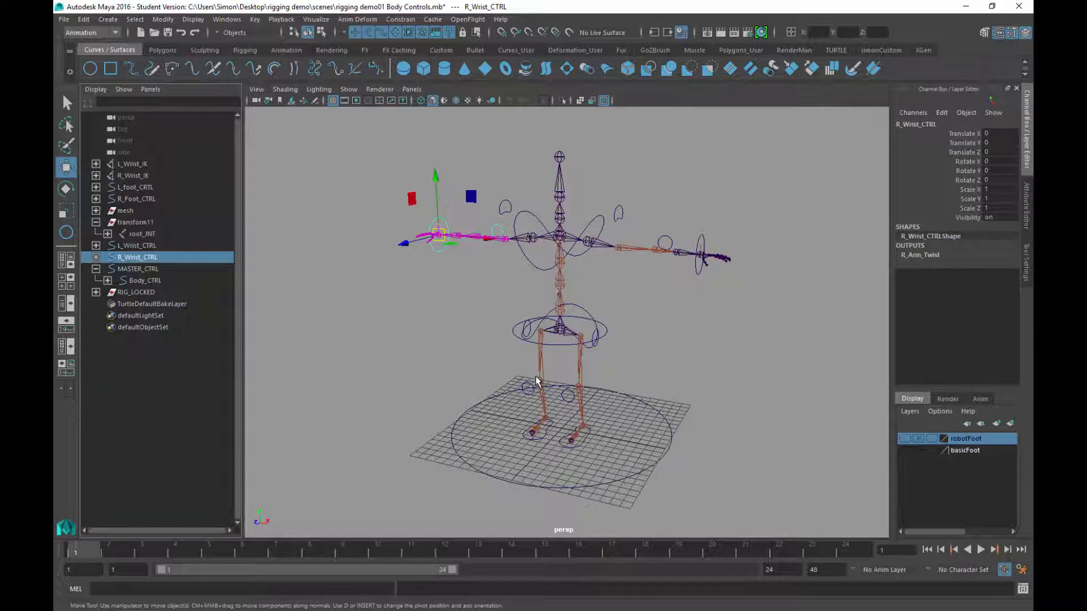
key("ctrl+z")
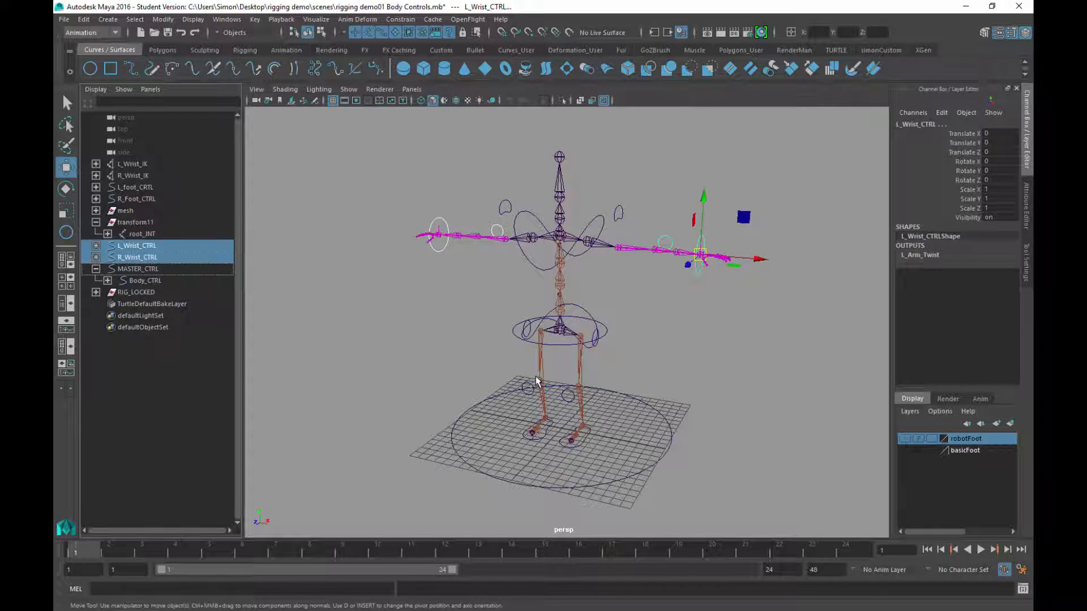
key("shift+z")
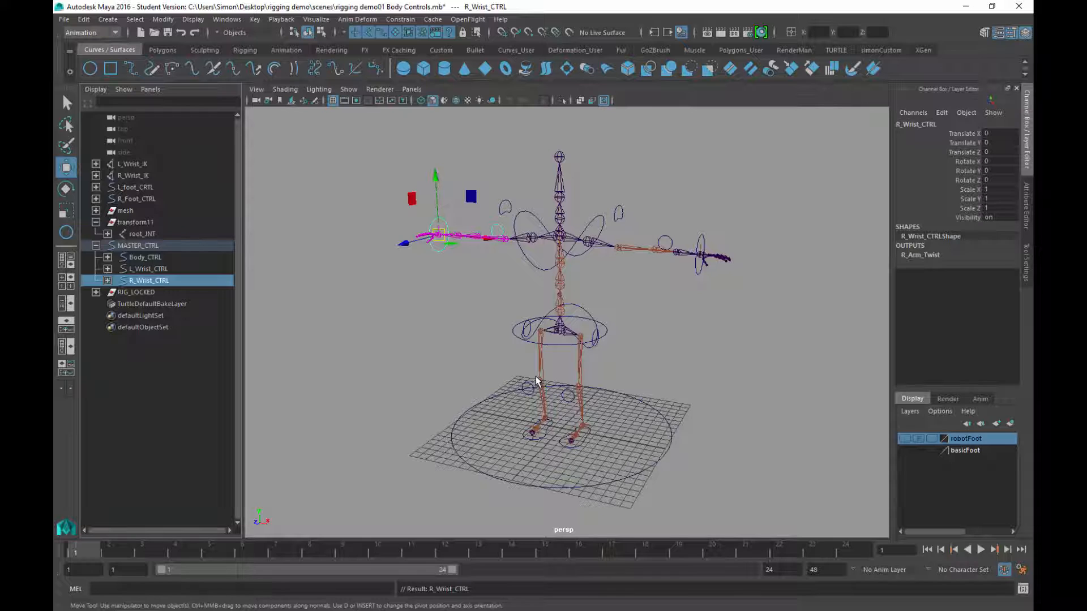
Try moving MASTER_CTRL to test how the arms follow with the wrist controls parented, and undo the move
key("Up")
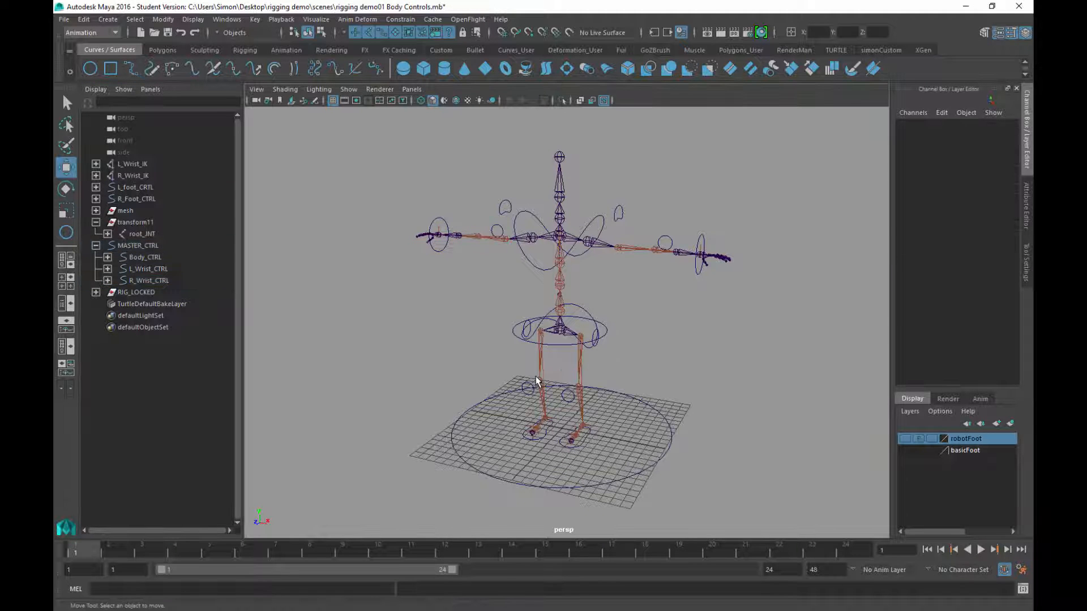
mouse_move(536, 380)
middle_mouse_down()
mouse_move(499, 371)
mouse_move(560, 368)
mouse_move(464, 371)
mouse_move(531, 358)
mouse_move(534, 369)
middle_mouse_up()
key("ctrl+z")
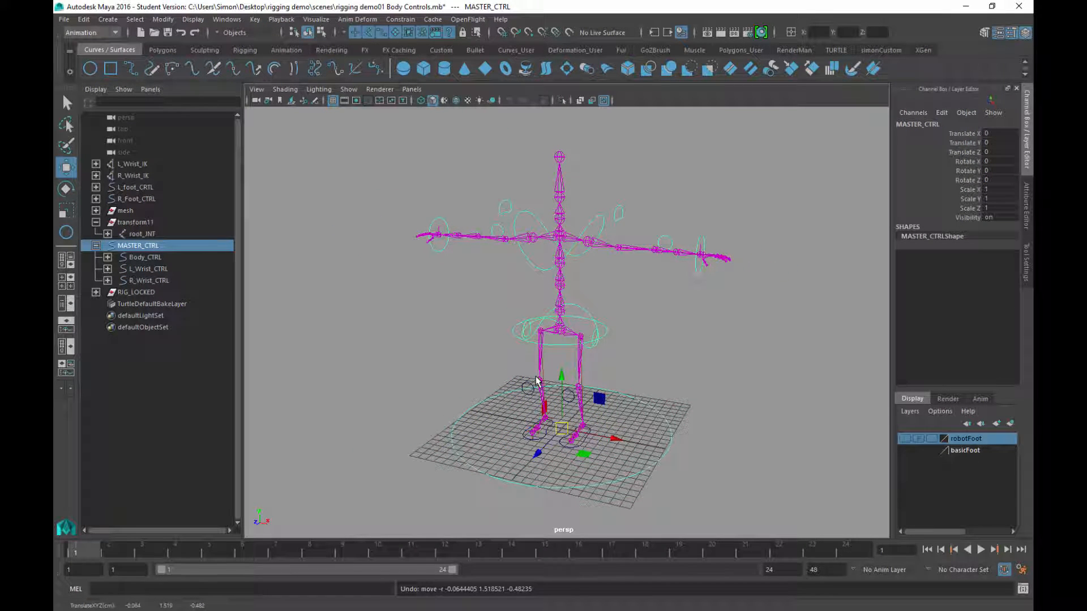
Parent the left and right foot controls under MASTER_CTRL
left_click(568, 395)
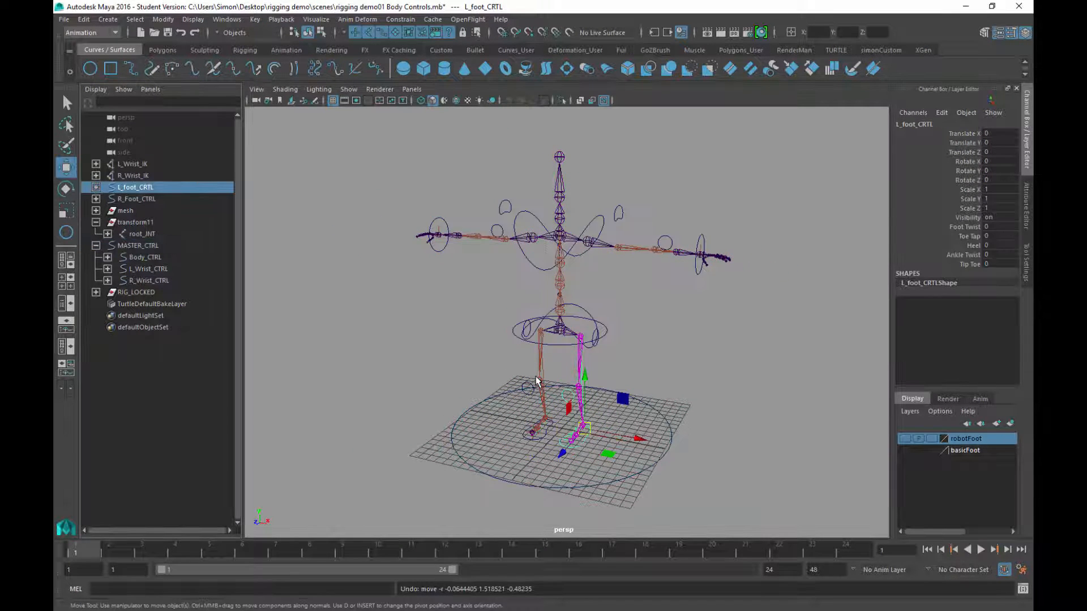
left_click(537, 381, "shift")
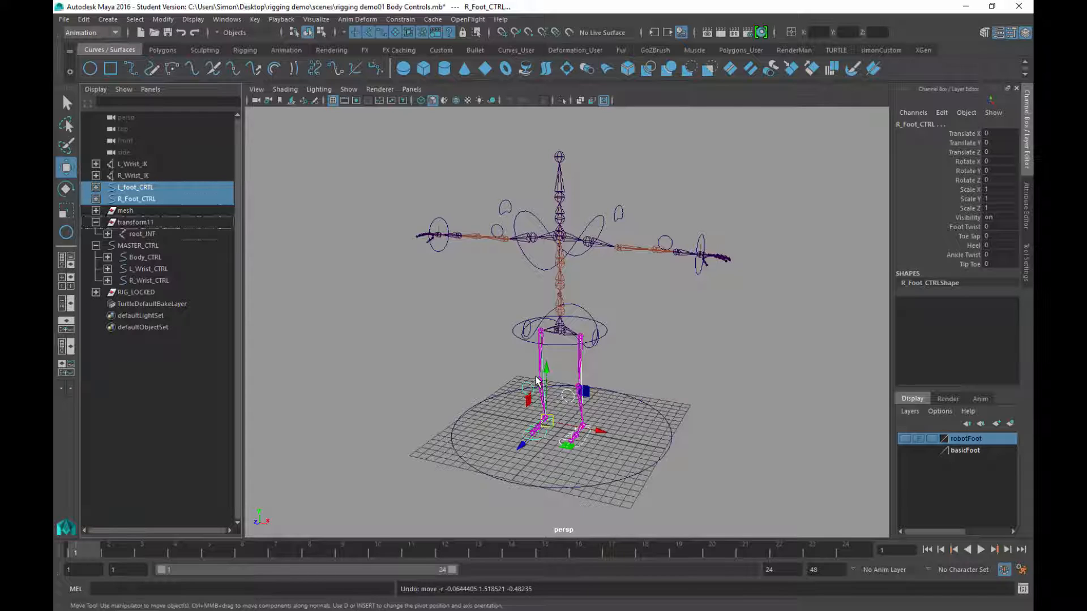
key("p")
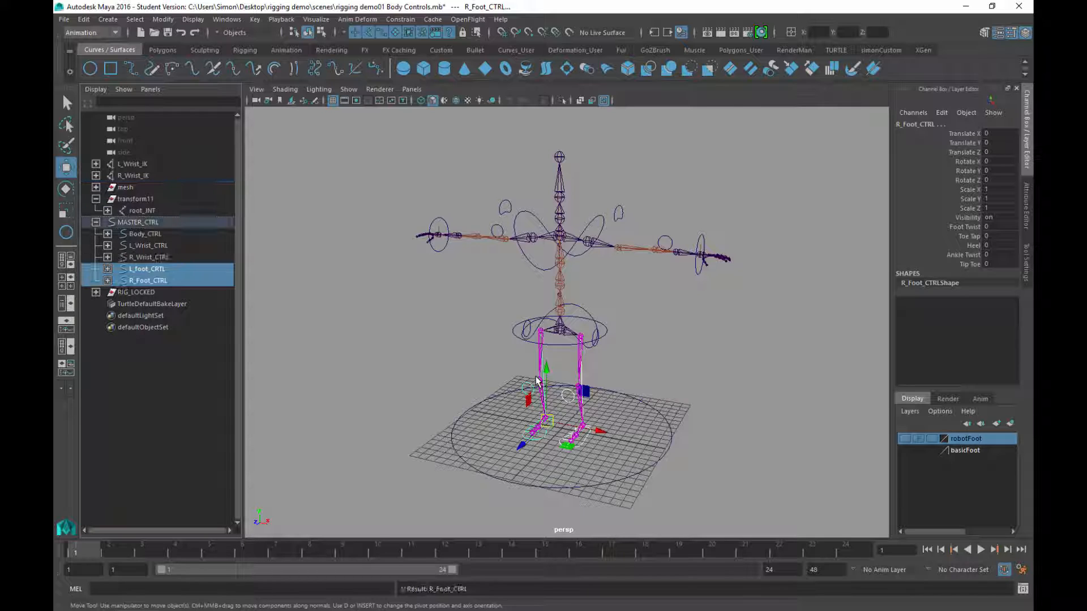
Check MASTER_CTRL with its child controls and examine the L_Wrist_IK and R_Wrist_IK handles outside it
key("Up")
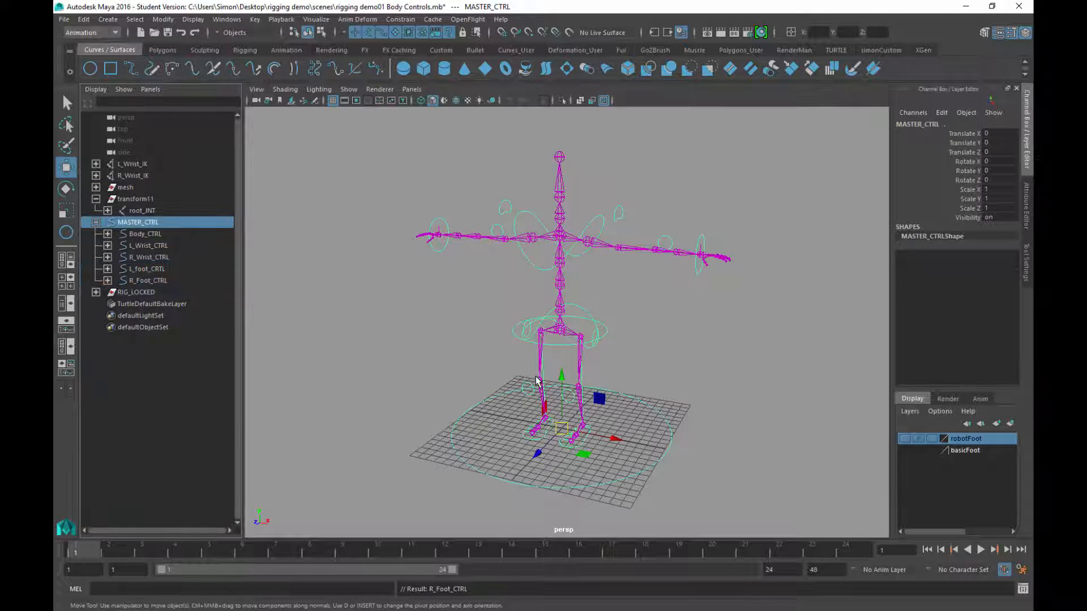
key("Up")
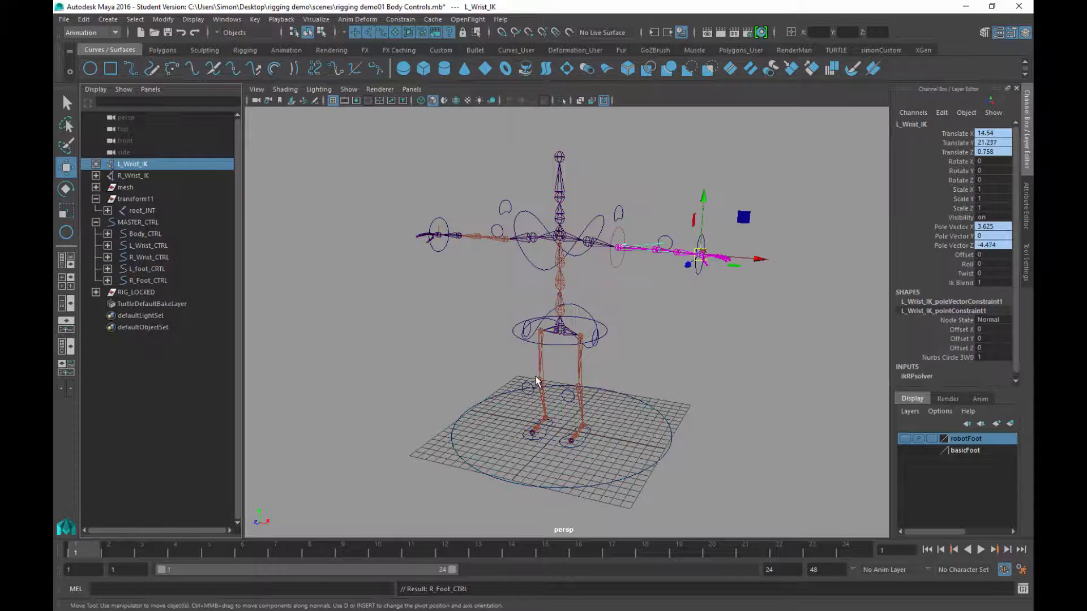
key("Down")
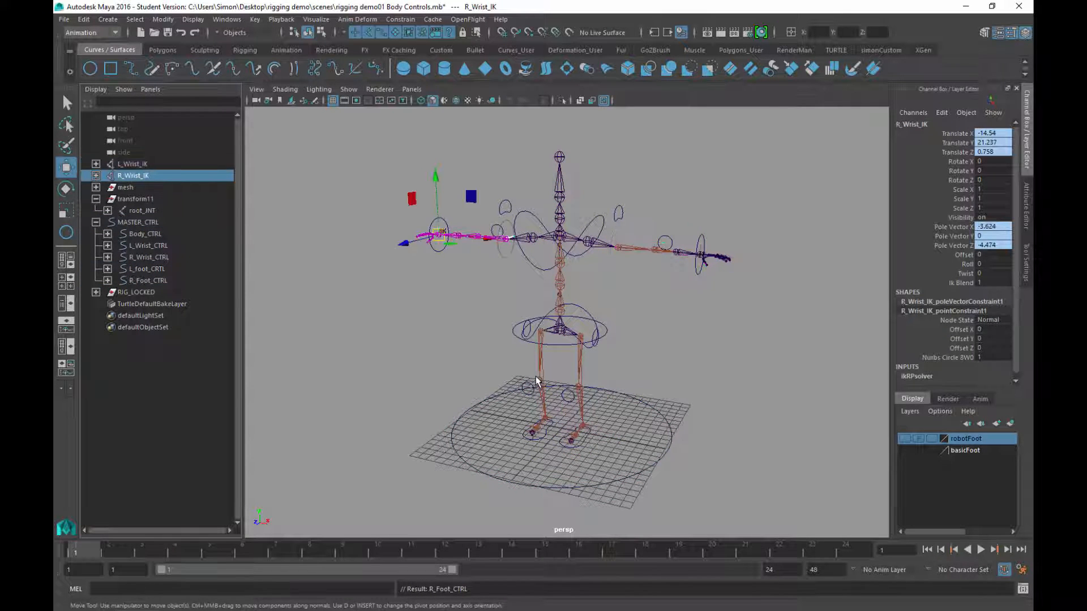
key("Up")
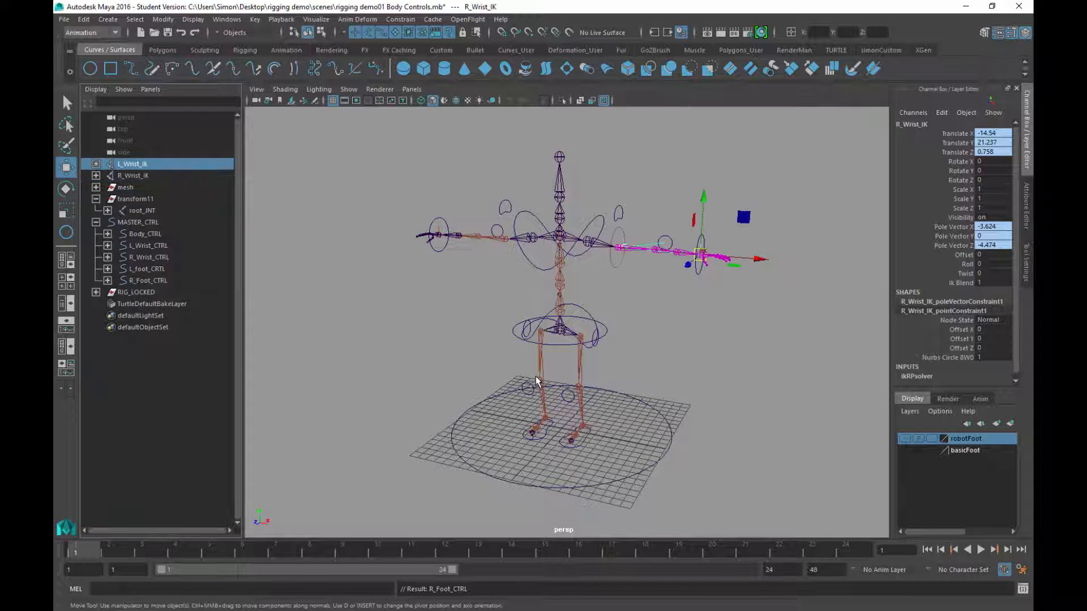
key("Down")
left_click(537, 381)
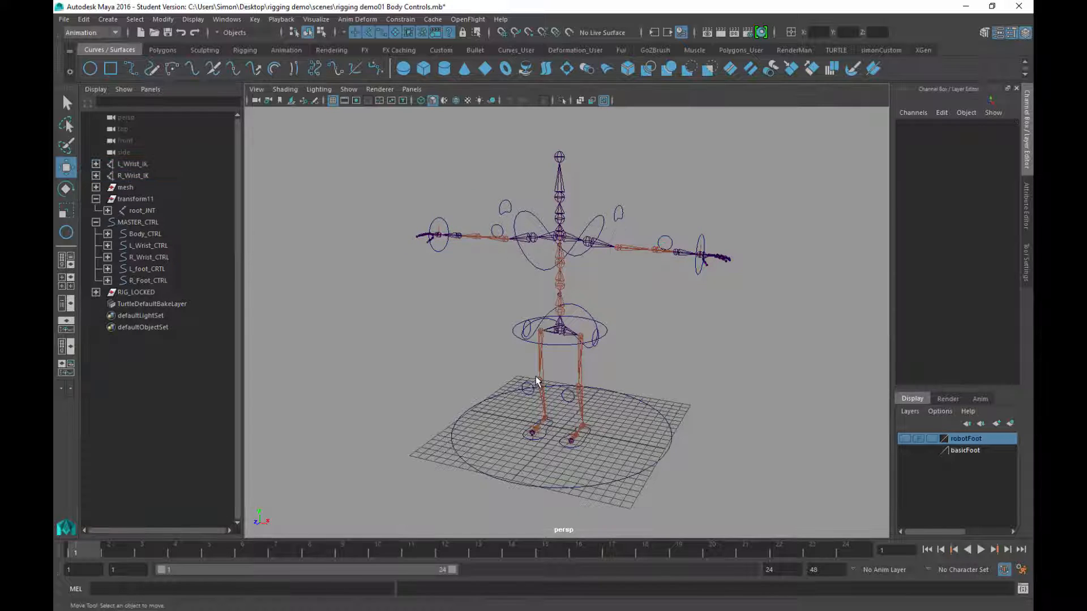
Try moving MASTER_CTRL across the ground to test the whole rig, undo the moves and deselect it
left_click(536, 381)
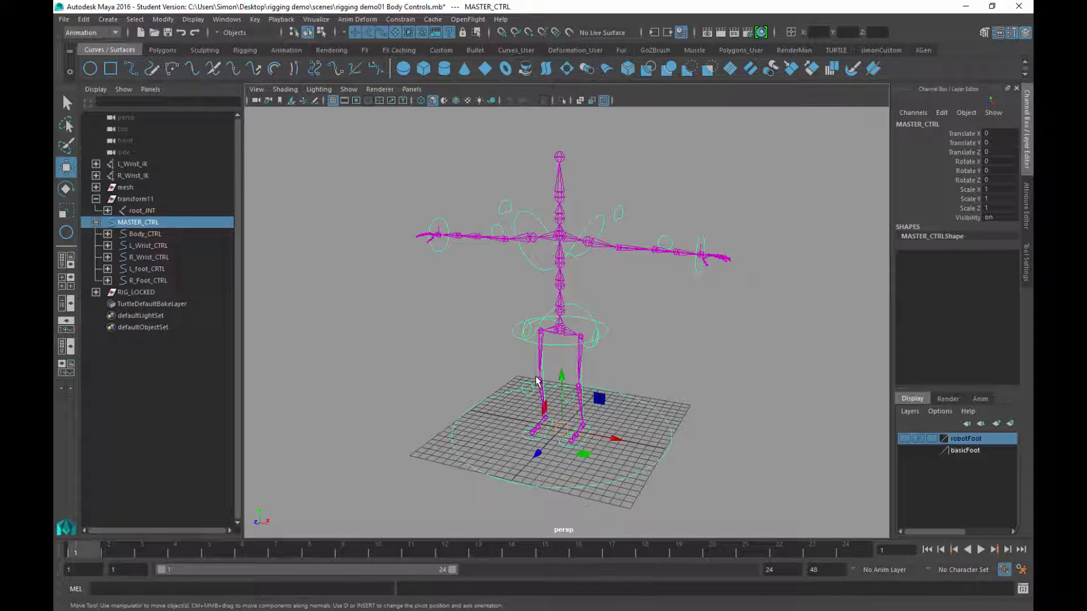
middle_click_drag(537, 381, 319, 359)
key("ctrl+z")
key("ctrl+z")
key("ctrl+z")
key("ctrl+z")
key("ctrl+z")
key("ctrl+z")
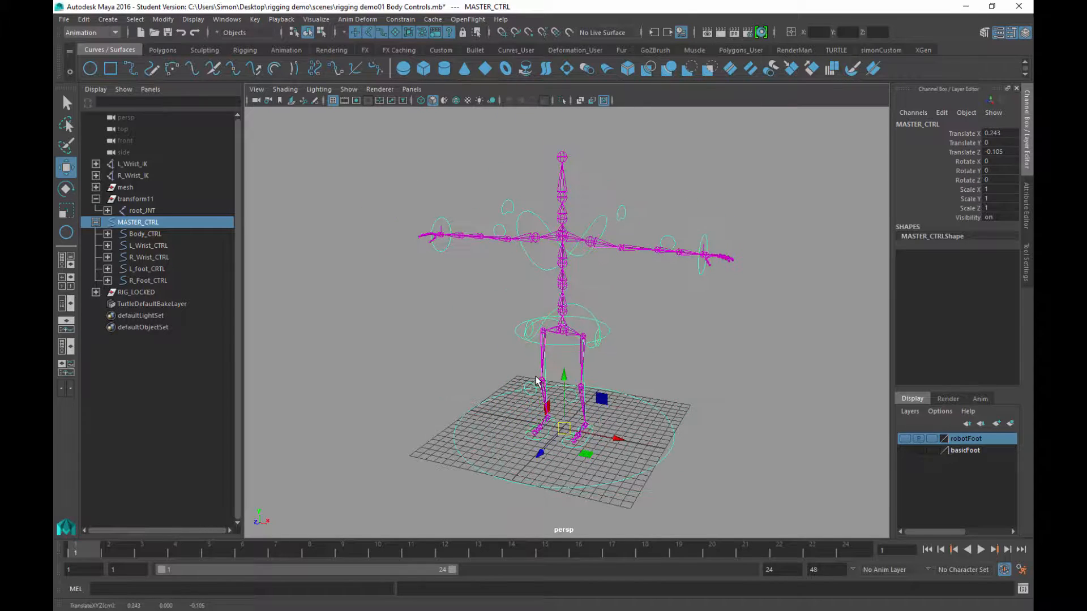
left_click(537, 381)
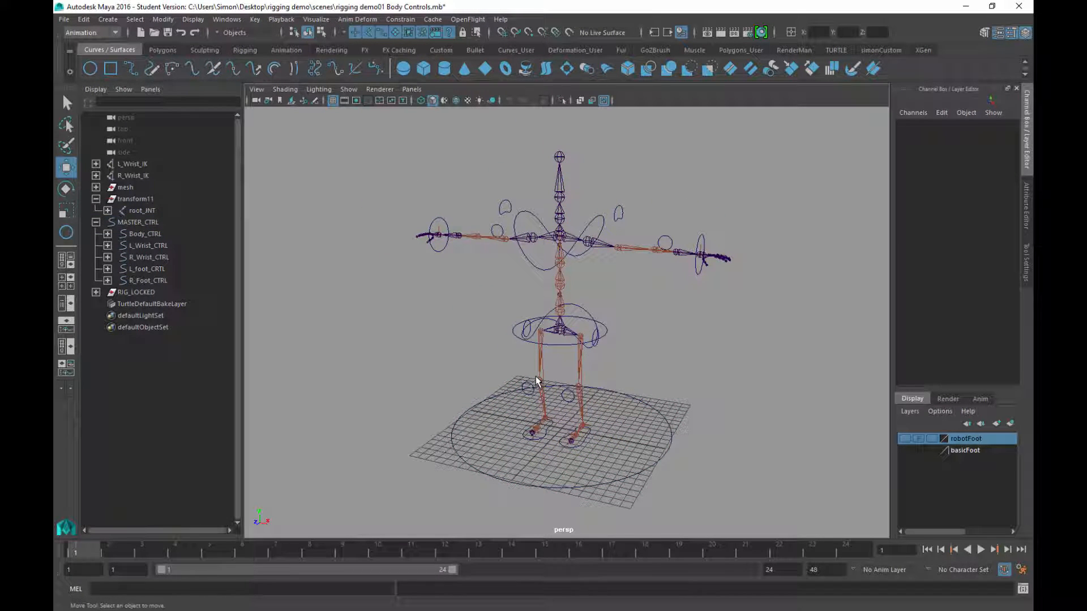
Check the constraints under L_Wrist_IK and R_Wrist_IK, and move both handles into the RIG_LOCKED group
key("Down")
key("Right")
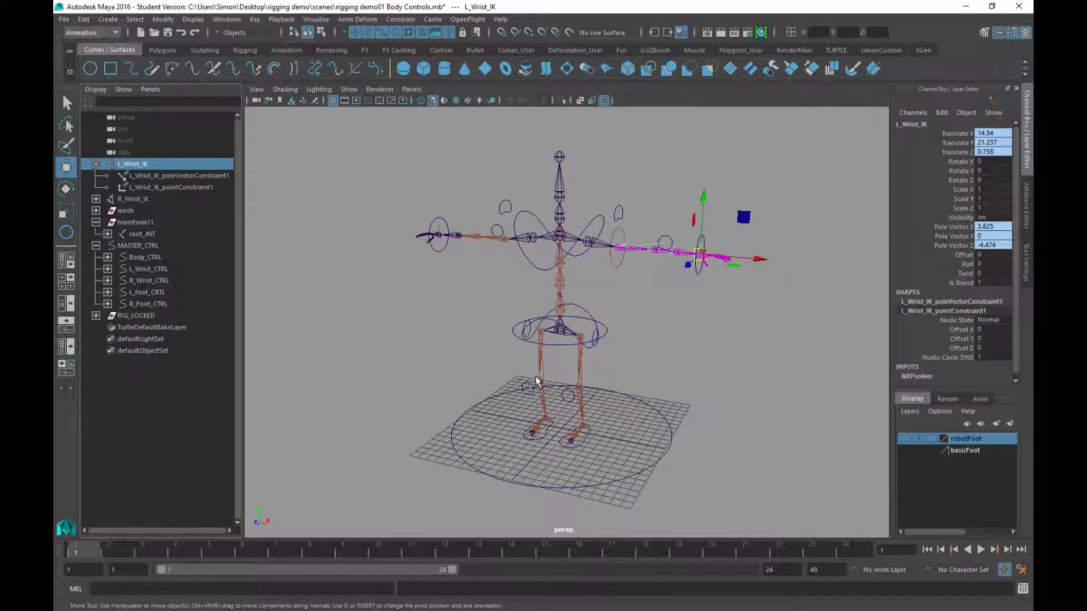
key("Right")
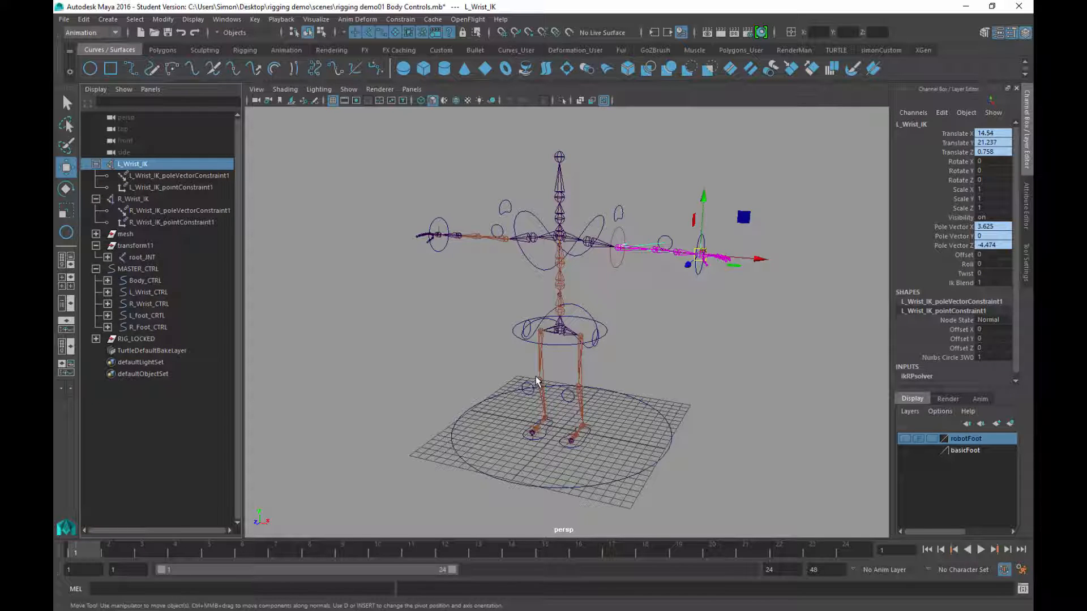
key("Right")
key("Left")
left_click(96, 164)
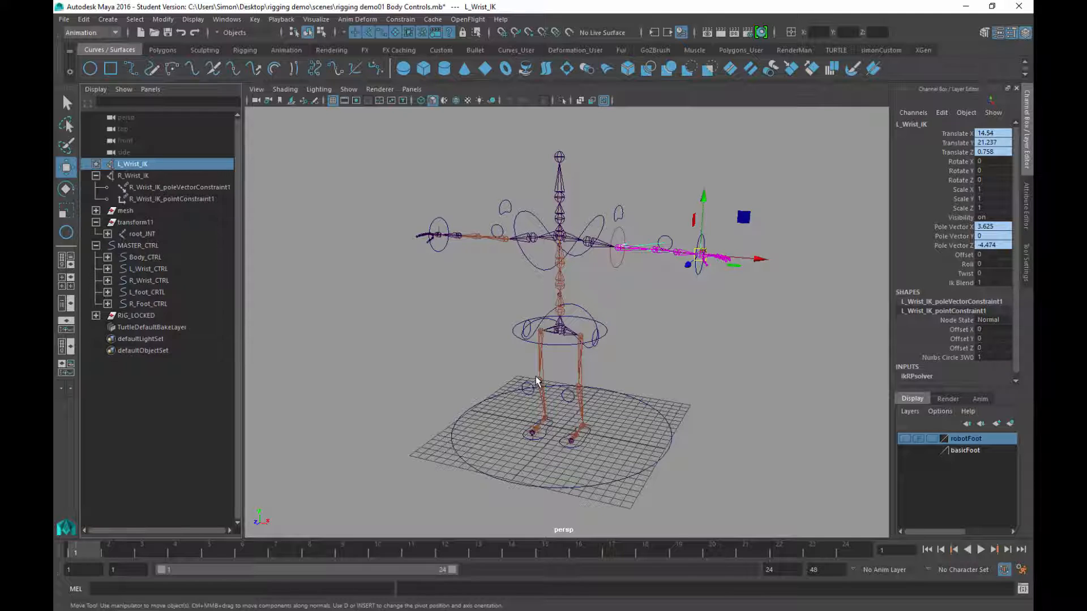
left_click(96, 175)
left_click(133, 176, "ctrl")
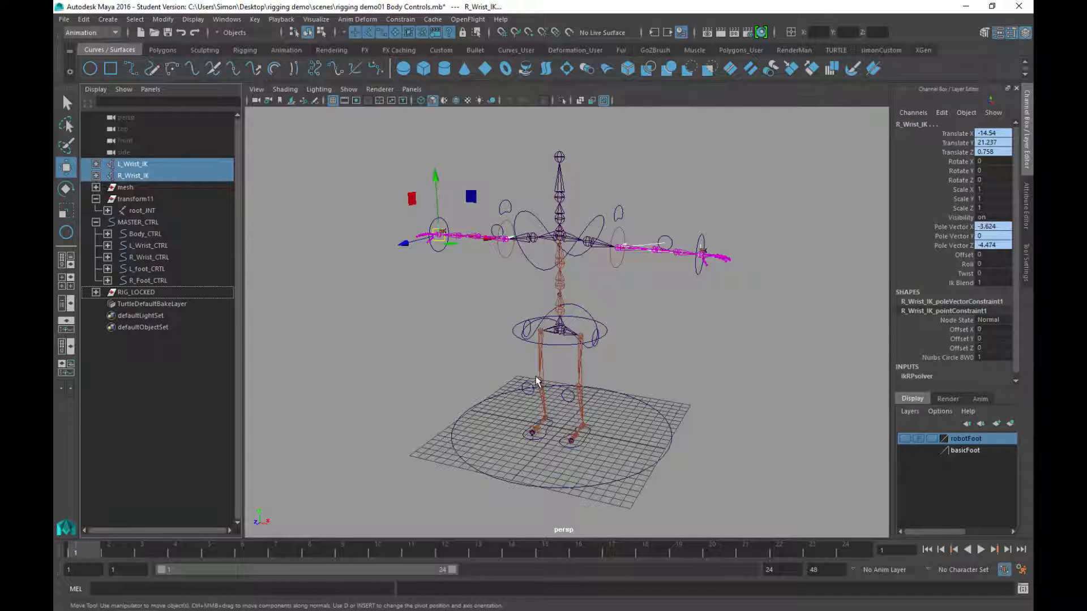
middle_click_drag(136, 292, 136, 292)
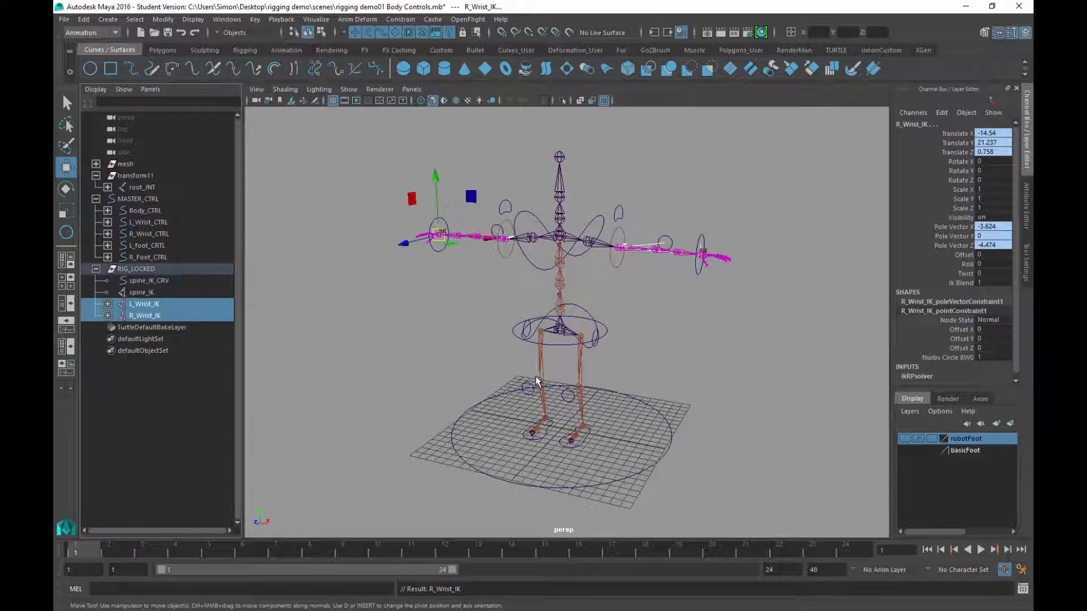
left_click(537, 381)
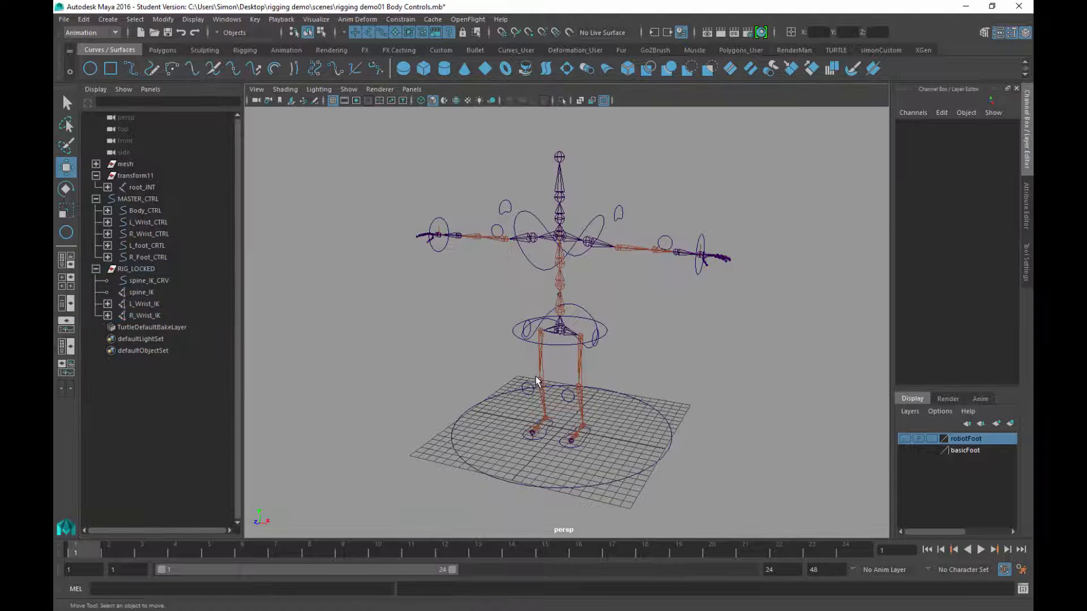
Try moving MASTER_CTRL to test the rig with the wrist IK handles in RIG_LOCKED, and undo the moves
left_click(537, 382)
middle_click_drag(537, 382, 537, 381)
key("ctrl+z")
key("ctrl+z")
key("ctrl+z")
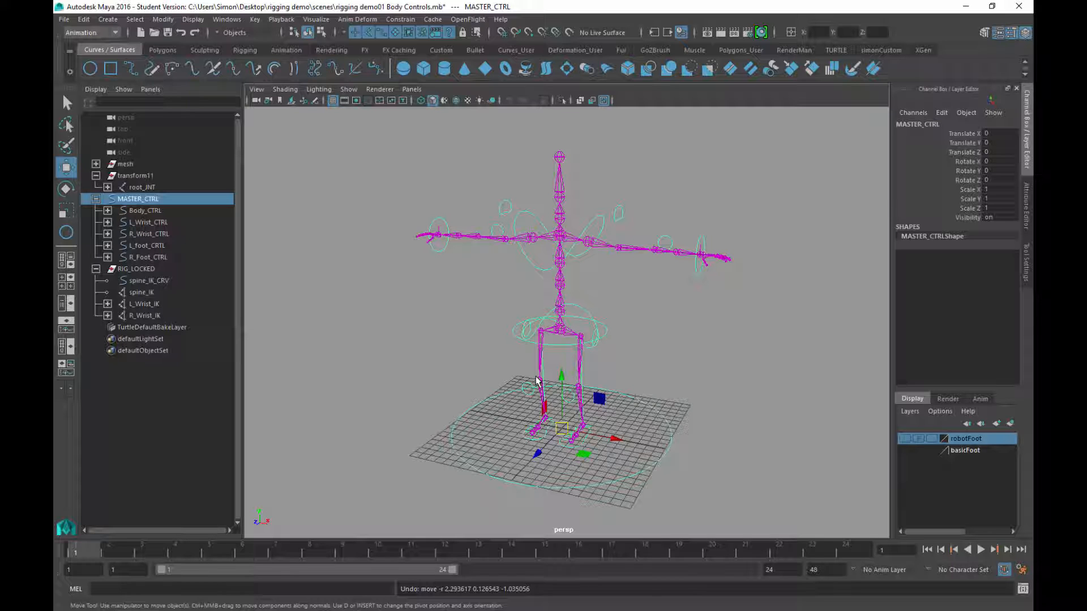
left_click(537, 381)
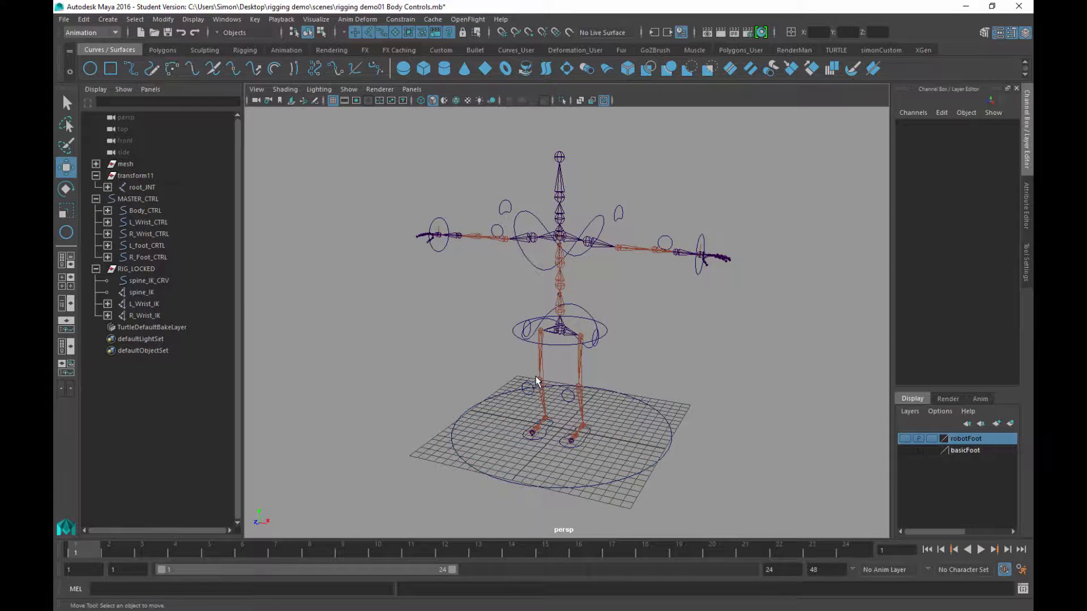
Try moving L_Wrist_CTRL inward to test the left arm's IK, undo the move and deselect the control
key("bracketleft")
key("bracketleft")
key("bracketleft")
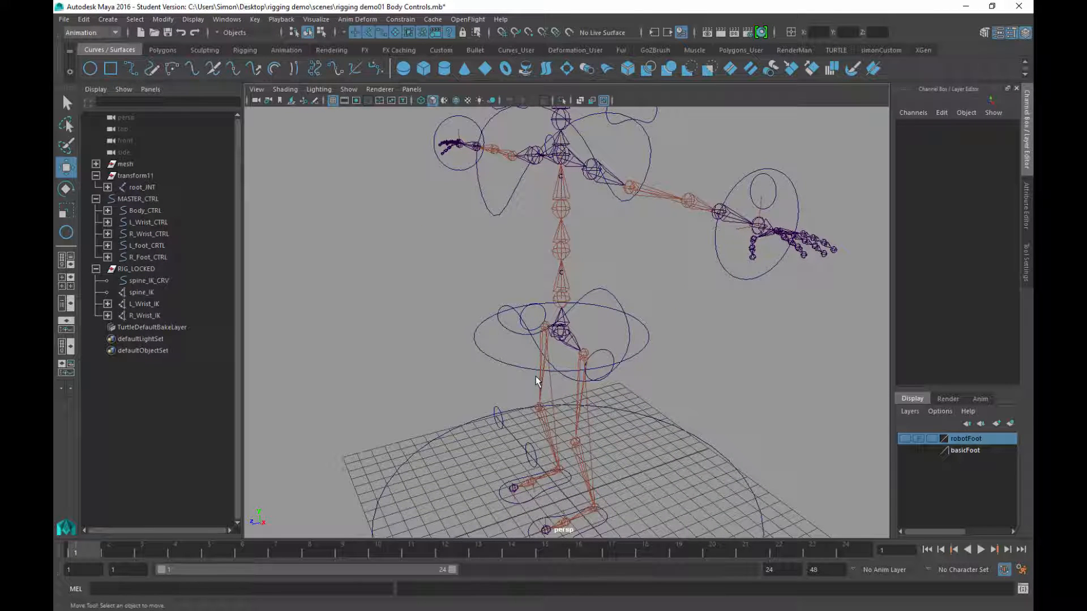
key("ctrl+z")
left_click_drag(758, 225, 701, 204)
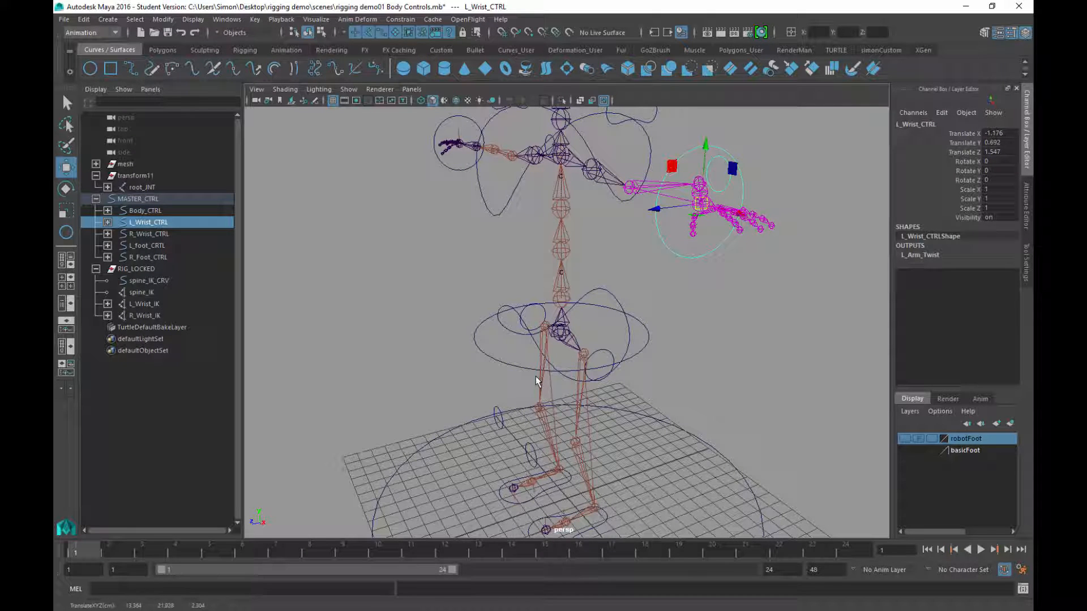
key("ctrl+z")
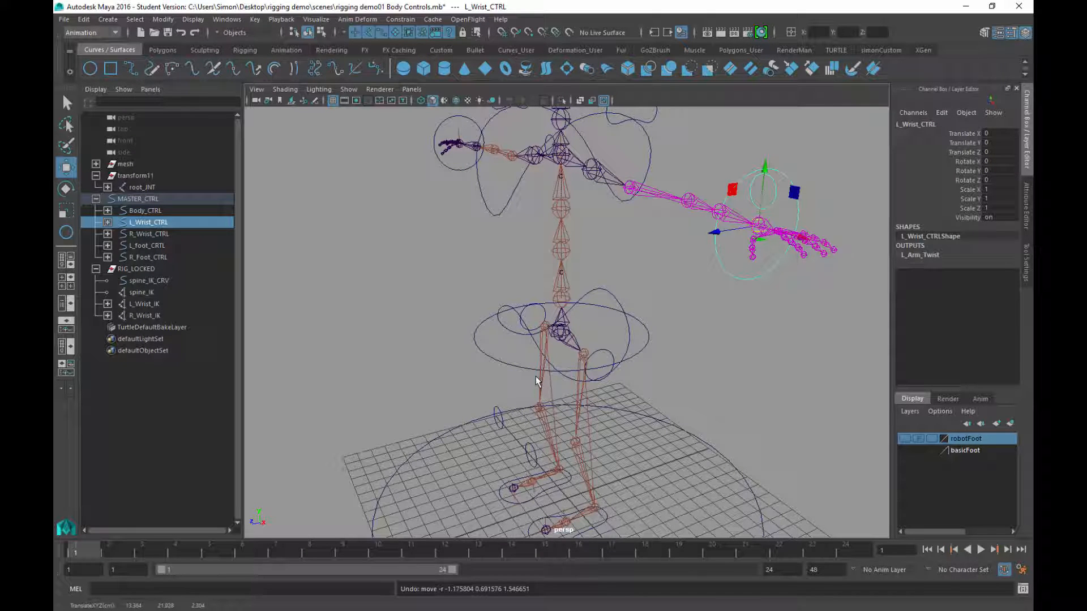
left_click_drag(537, 382, 606, 376, "alt")
right_click_drag(605, 376, 538, 377, "alt")
left_click_drag(606, 377, 537, 396, "alt")
left_click(537, 382)
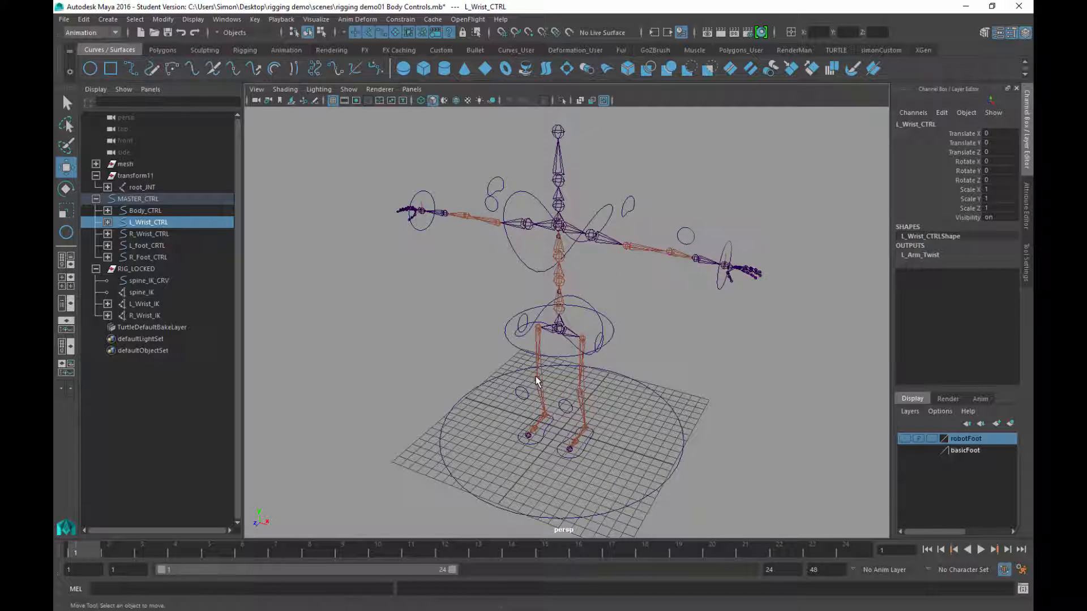
Deselect the wrist control, collapse RIG_LOCKED and inspect root_JNT with its children under transform11
left_click(537, 382)
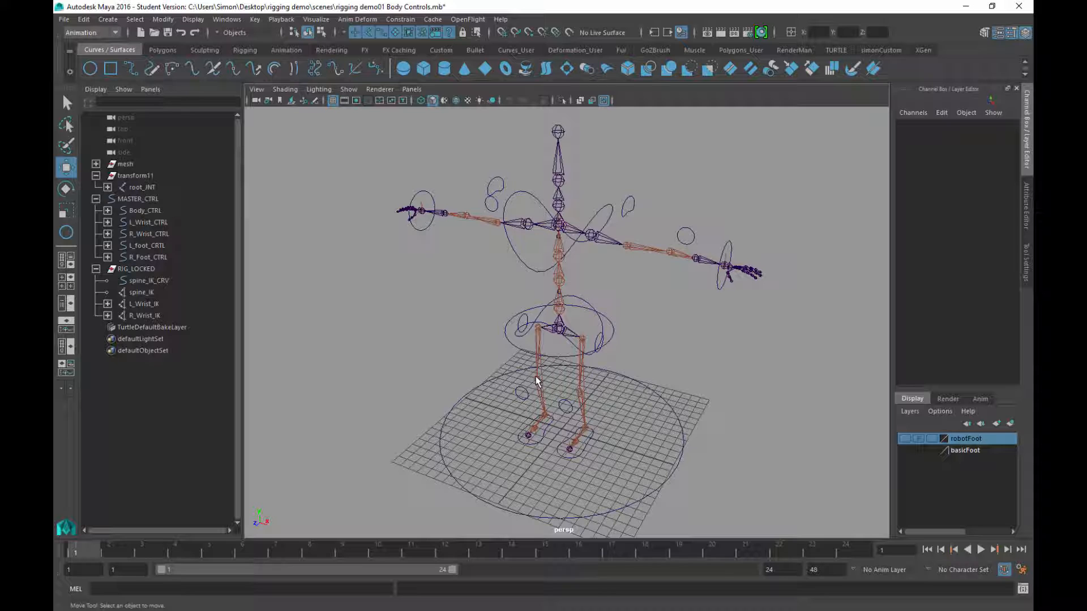
left_click(96, 269)
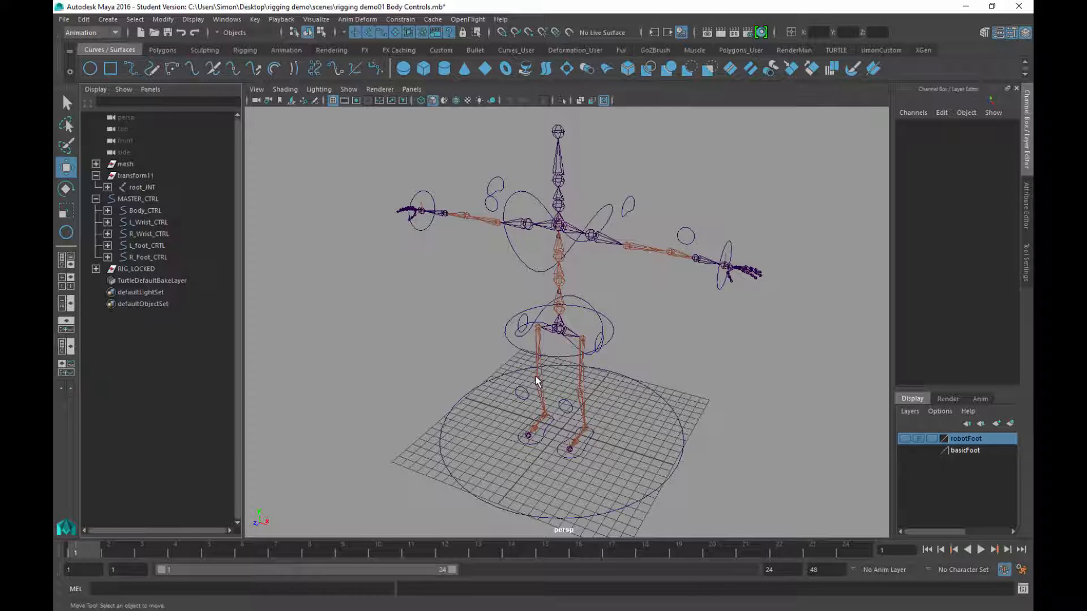
mouse_move(537, 382)
left_mouse_down("alt")
mouse_move(595, 379)
mouse_move(498, 380)
left_mouse_up("alt")
left_click(142, 187)
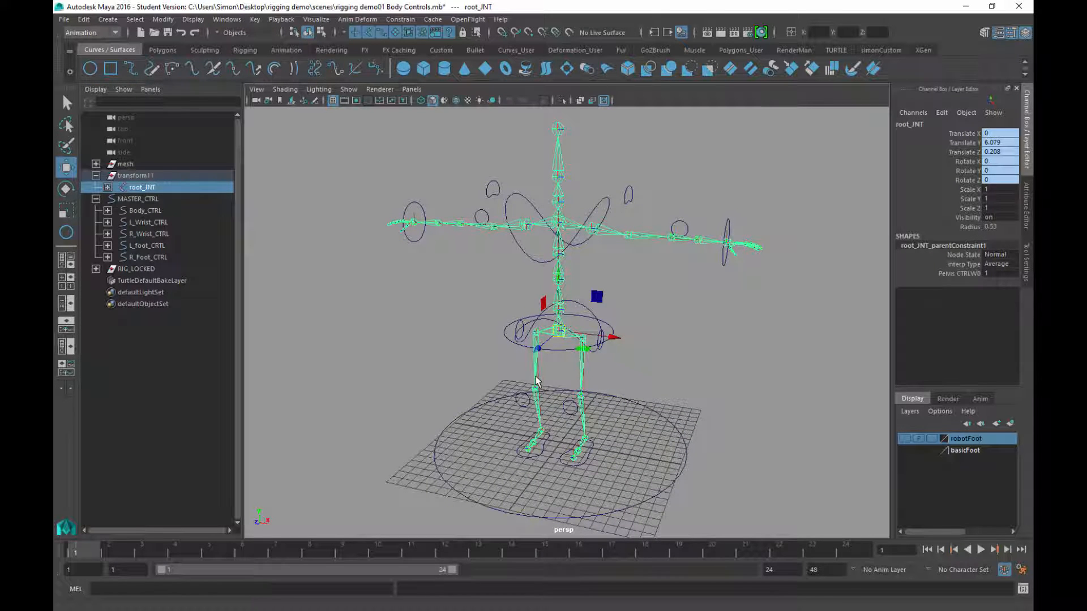
left_click(107, 186)
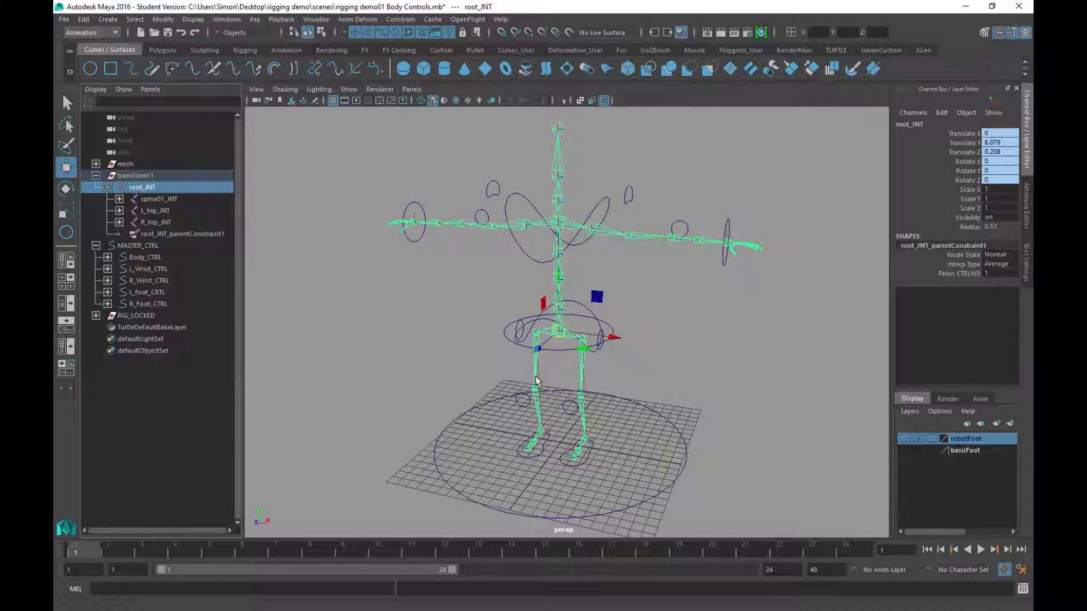
Try moving MASTER_CTRL off the origin to test the skeleton and controls, and undo the move
left_click(537, 380)
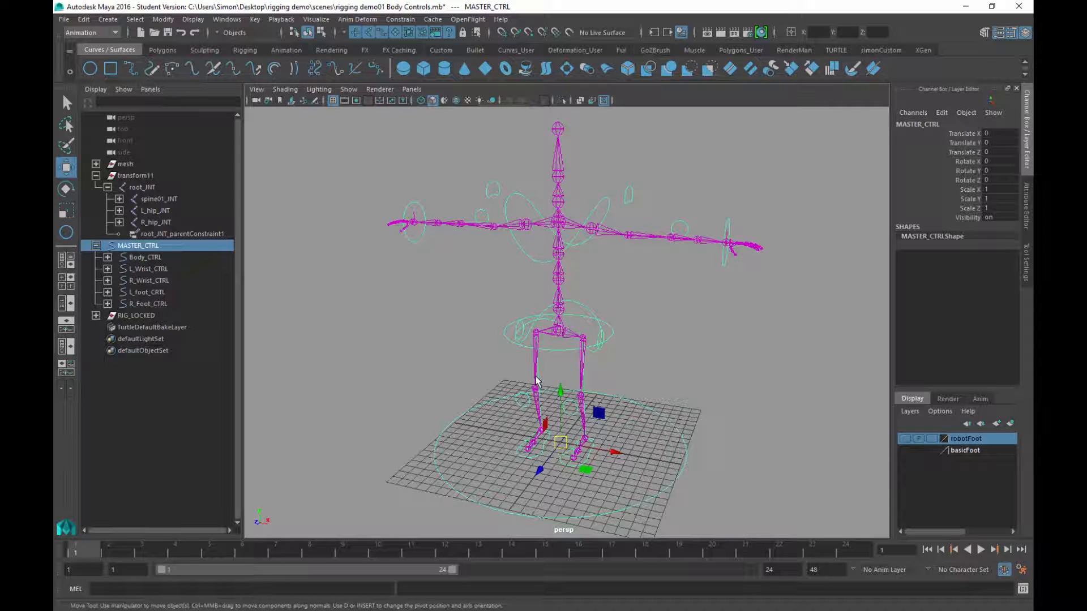
mouse_move(560, 442)
left_mouse_down()
mouse_move(462, 423)
mouse_move(549, 391)
mouse_move(534, 427)
mouse_move(506, 422)
left_mouse_up()
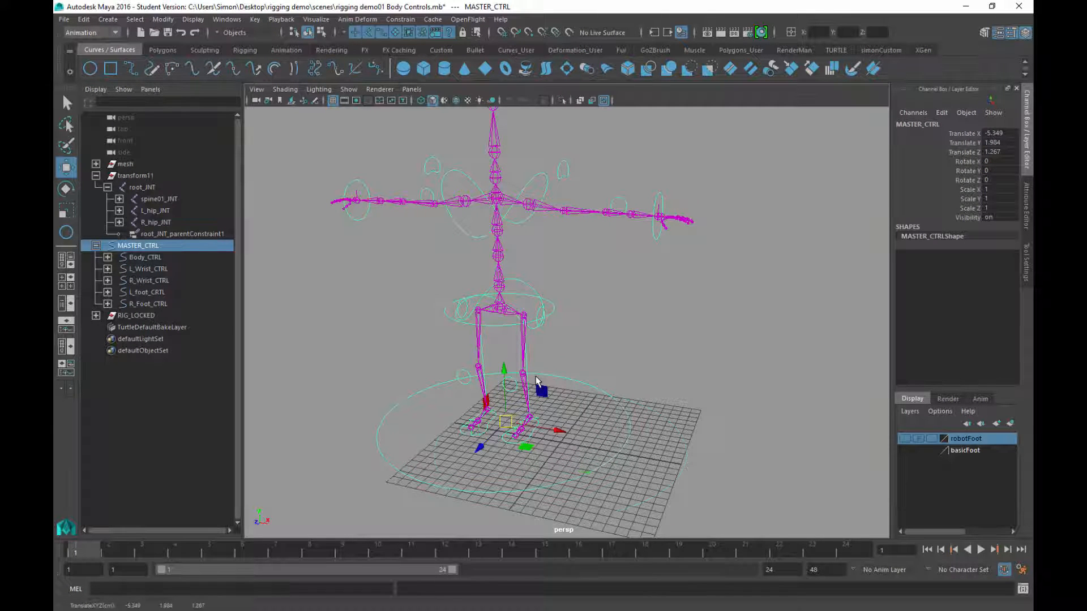
key("ctrl+z")
Try scaling MASTER_CTRL uniformly down to about 0.42 to test the rig, undo the scaling and deselect it
key("r")
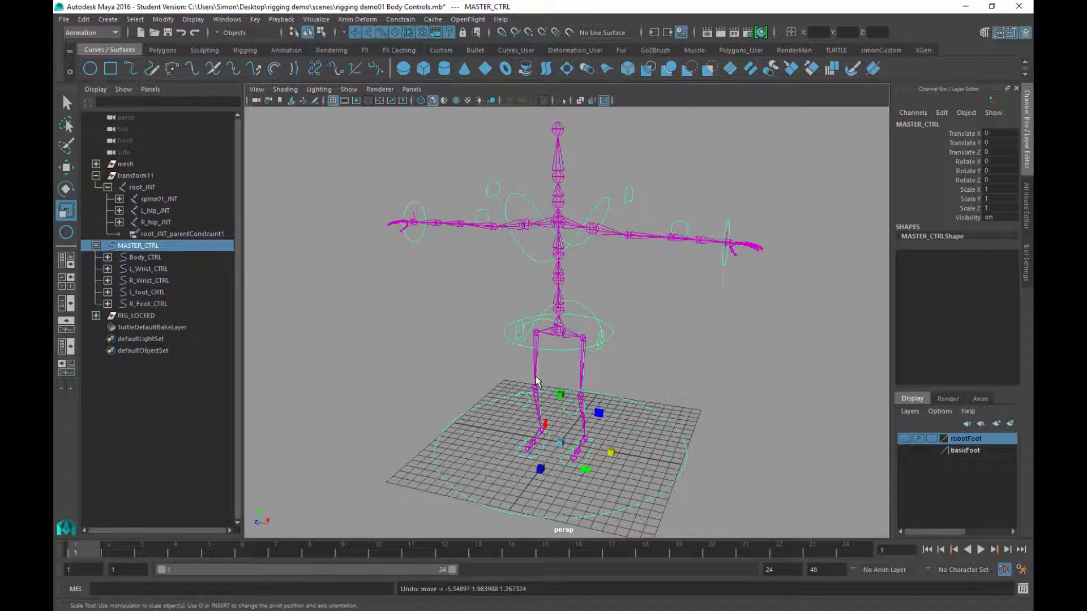
left_click_drag(536, 380, 538, 381, "alt")
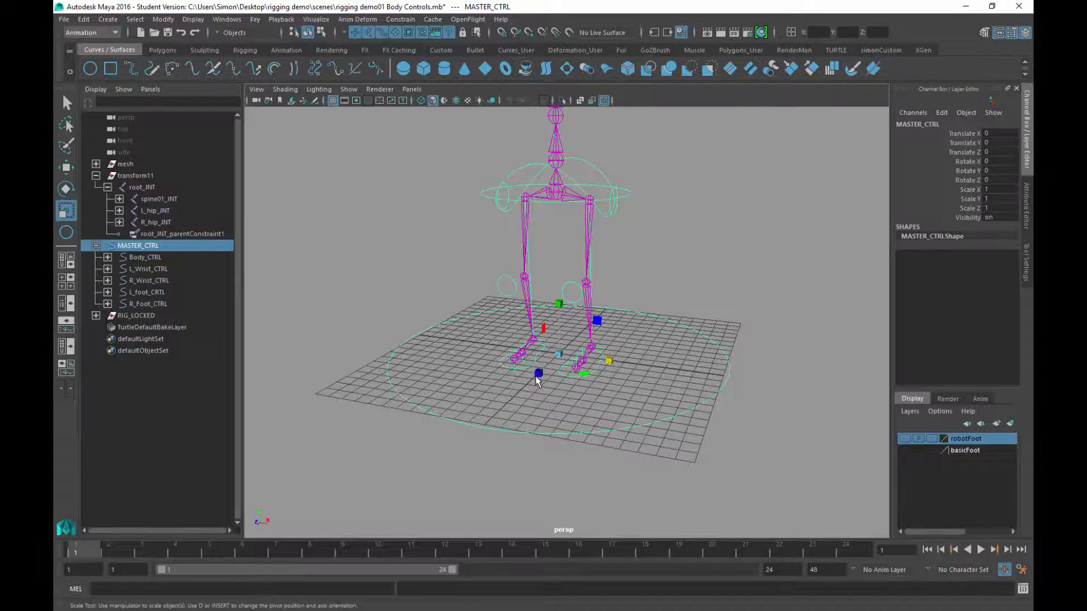
scroll(538, 380, "down", 4)
left_click_drag(562, 342, 529, 342)
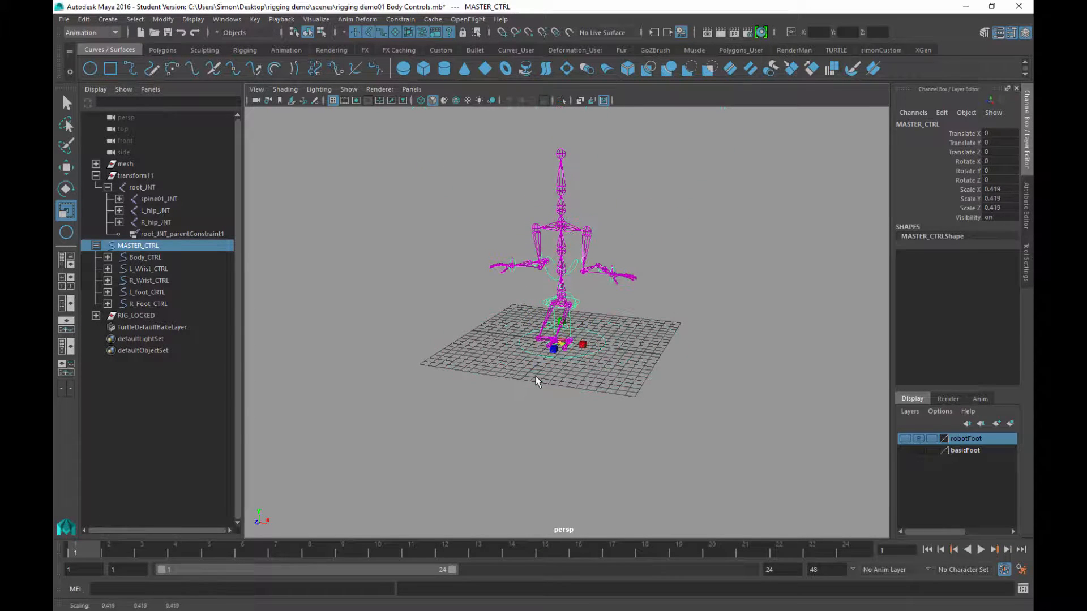
key("ctrl+z")
middle_click_drag(536, 377, 530, 405, "alt")
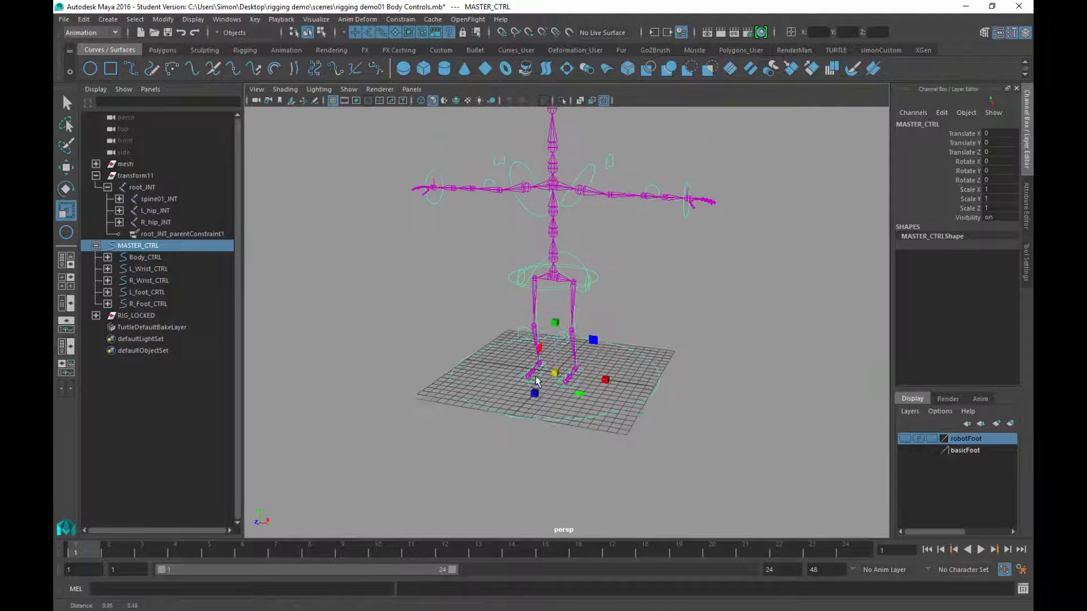
key("q")
left_click(536, 377)
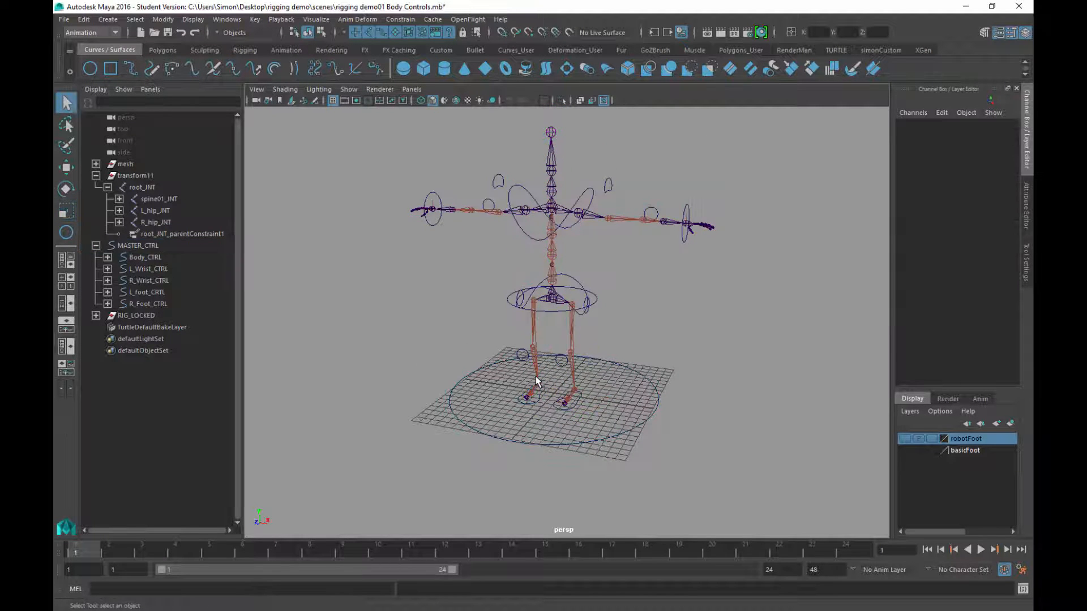
Save the scene under its current file name, accepting the student version notice
scroll(536, 379, "up", 3)
left_click_drag(536, 379, 521, 384, "alt")
scroll(536, 380, "down", 4)
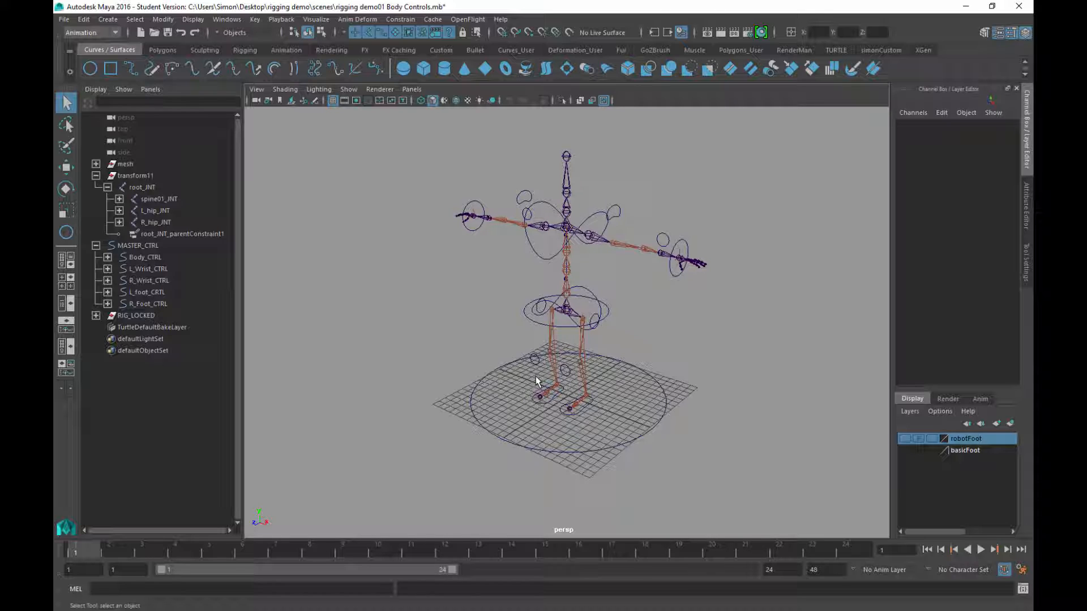
key("ctrl+s")
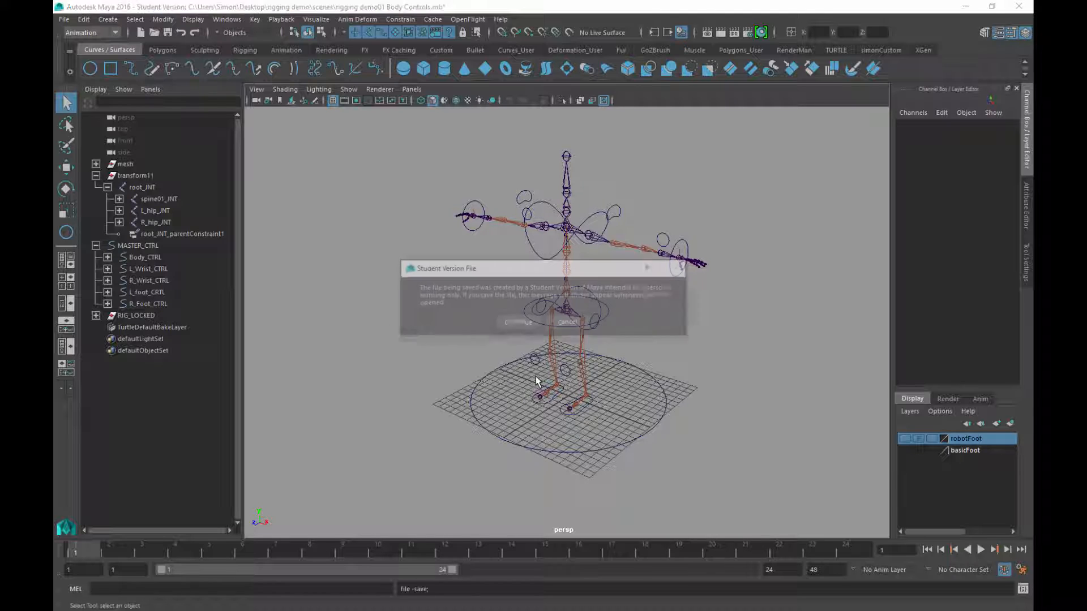
key("Return")
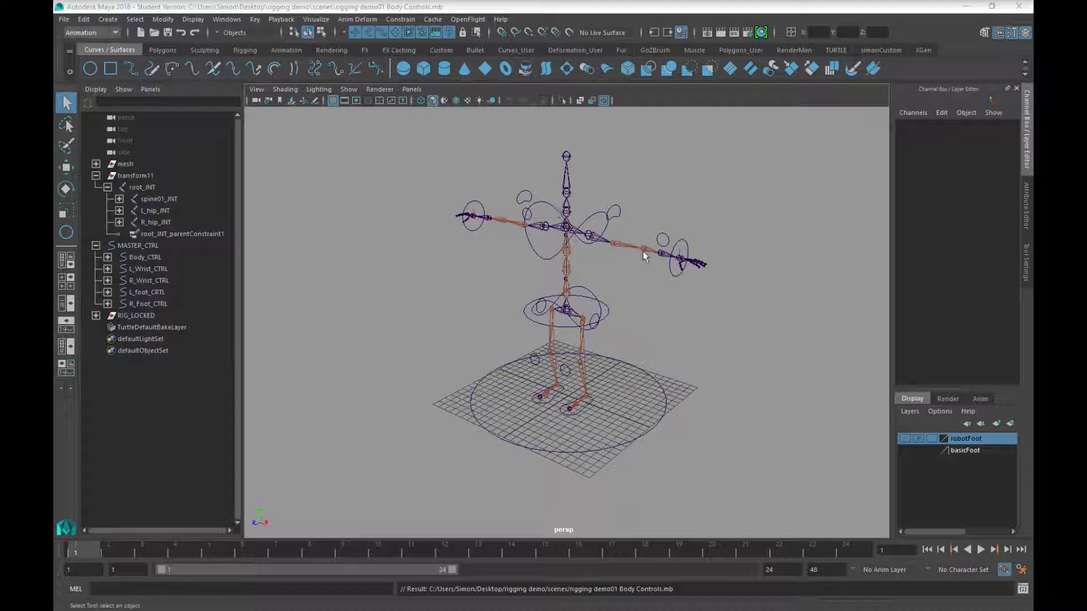
left_click(865, 101)
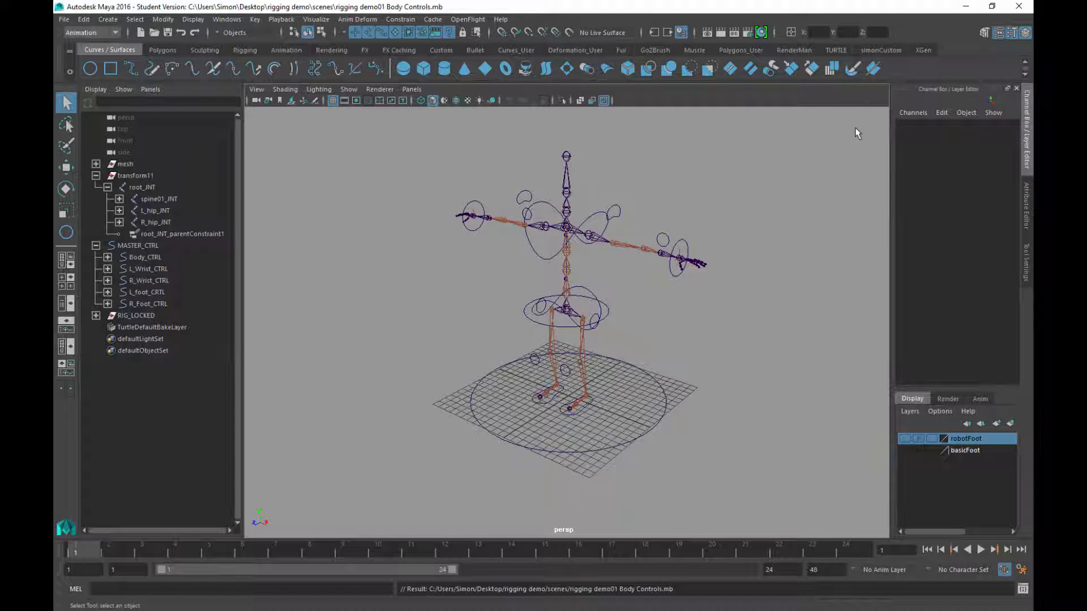
Group root_JNT on its own and unparent the new group from transform11 to the world level
left_click_drag(800, 251, 830, 257, "alt")
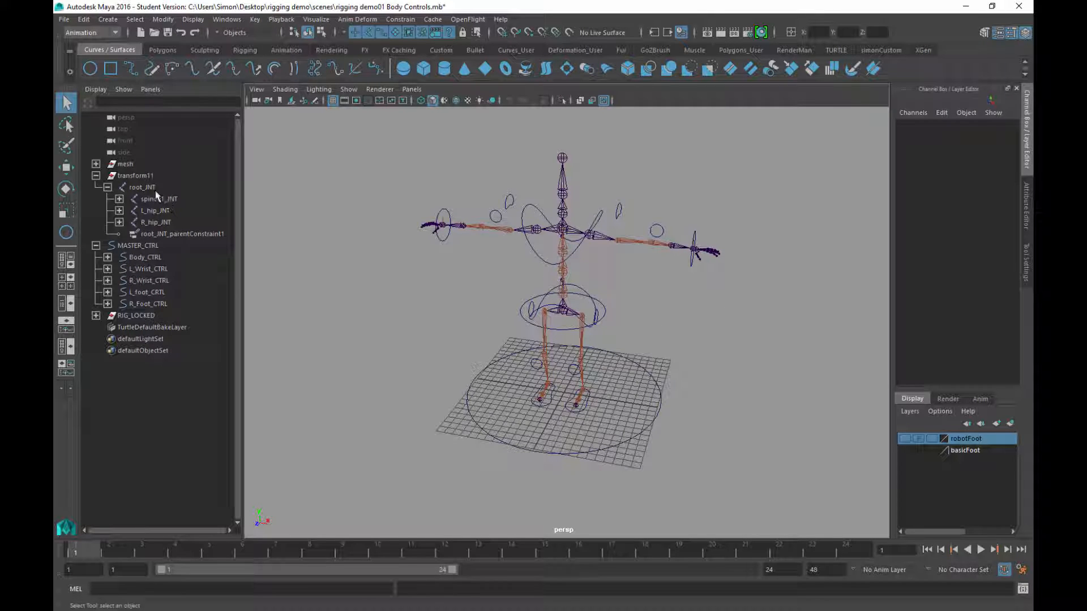
left_click(148, 189)
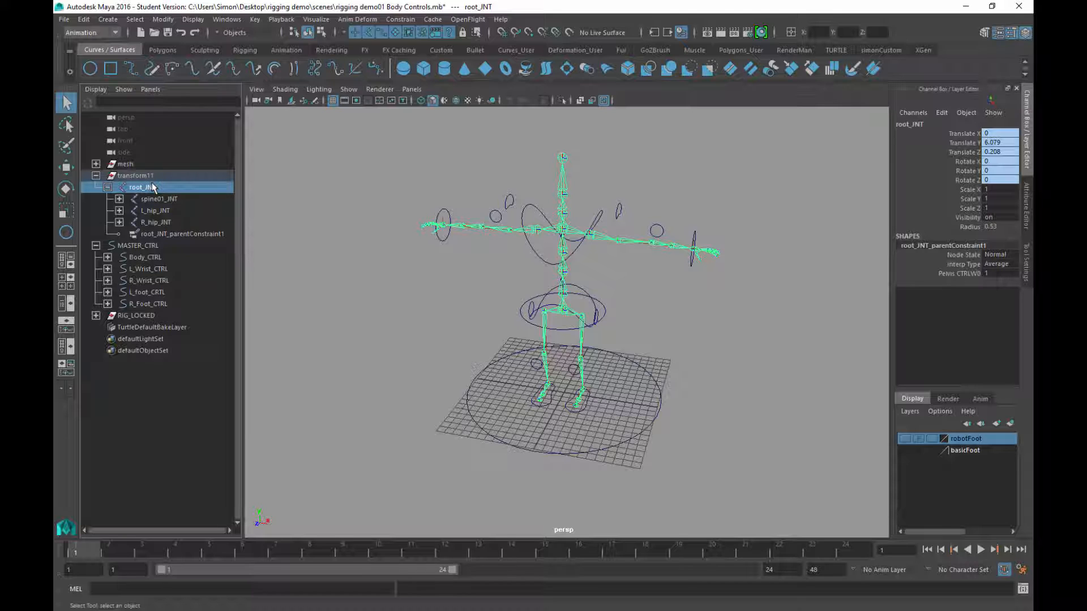
key("ctrl+g")
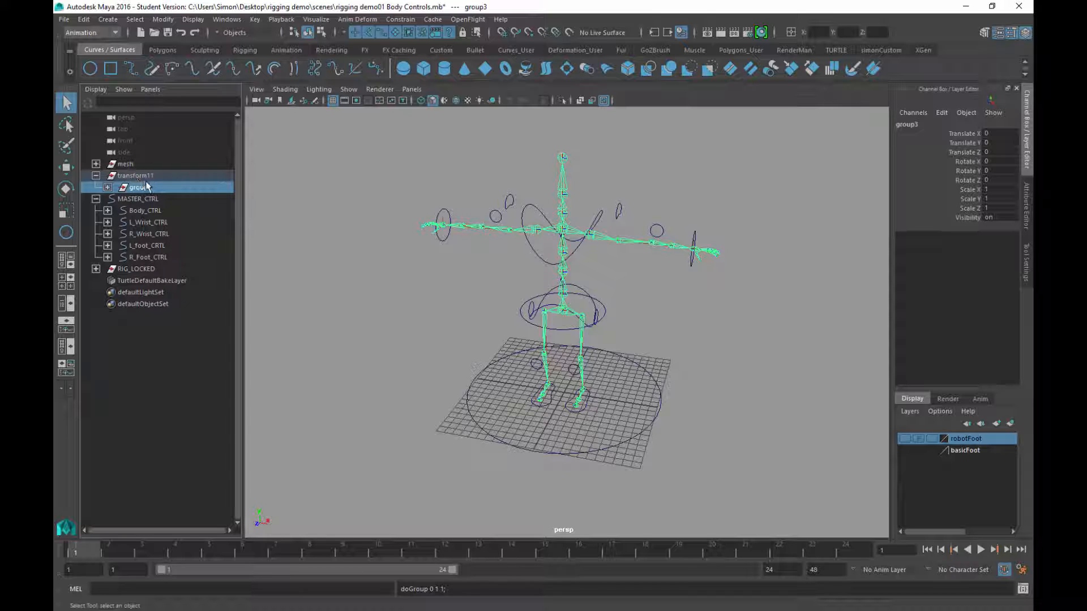
key("shift+p")
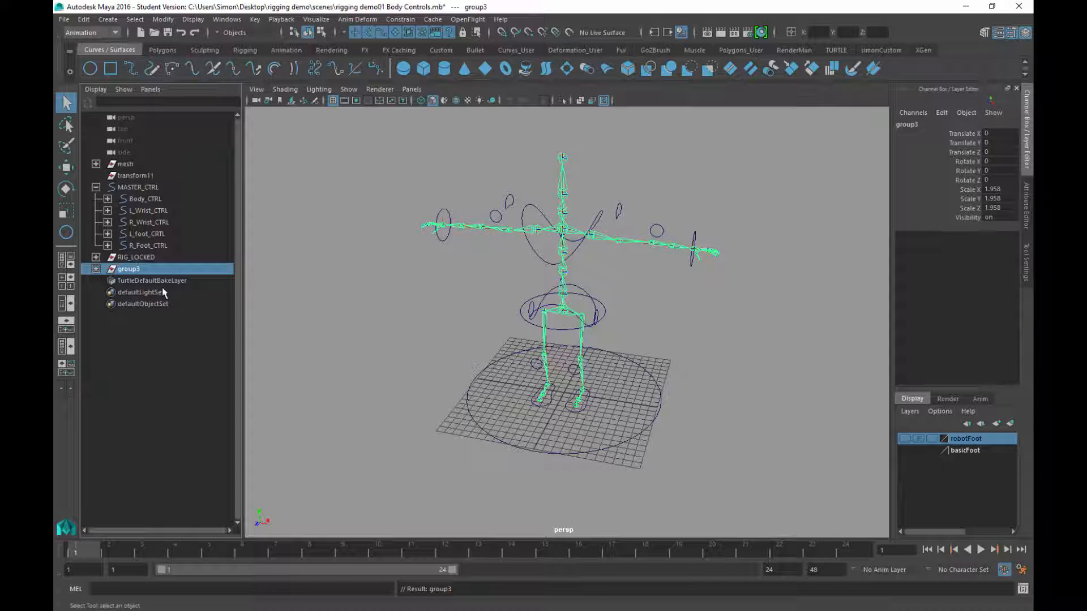
Rename the group holding root_JNT as Scale_GRP and check its contents
double_click(123, 269)
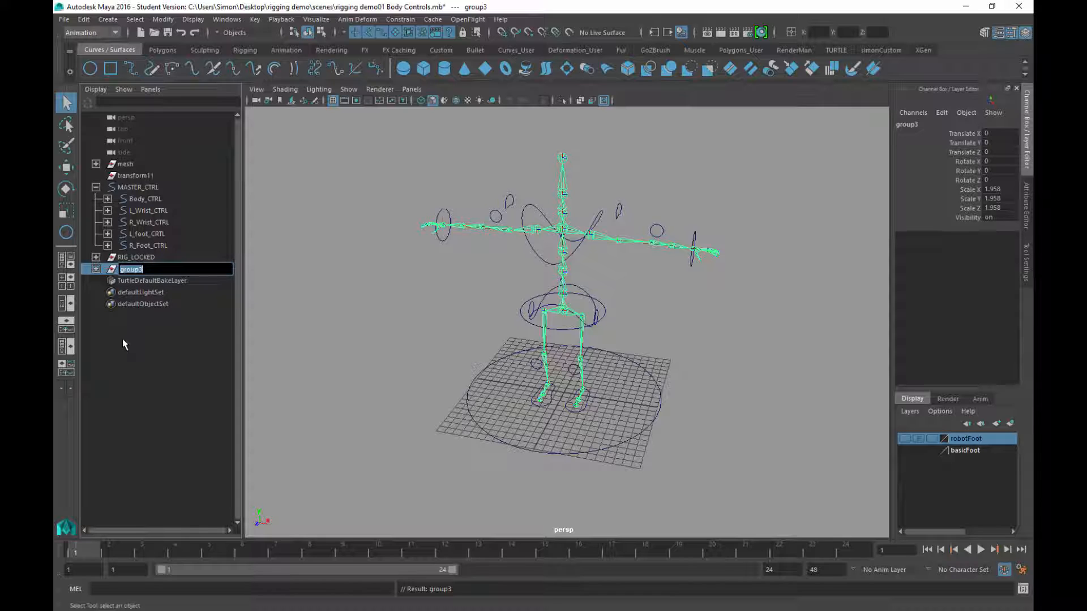
type("Scale_ GRP")
key("Return")
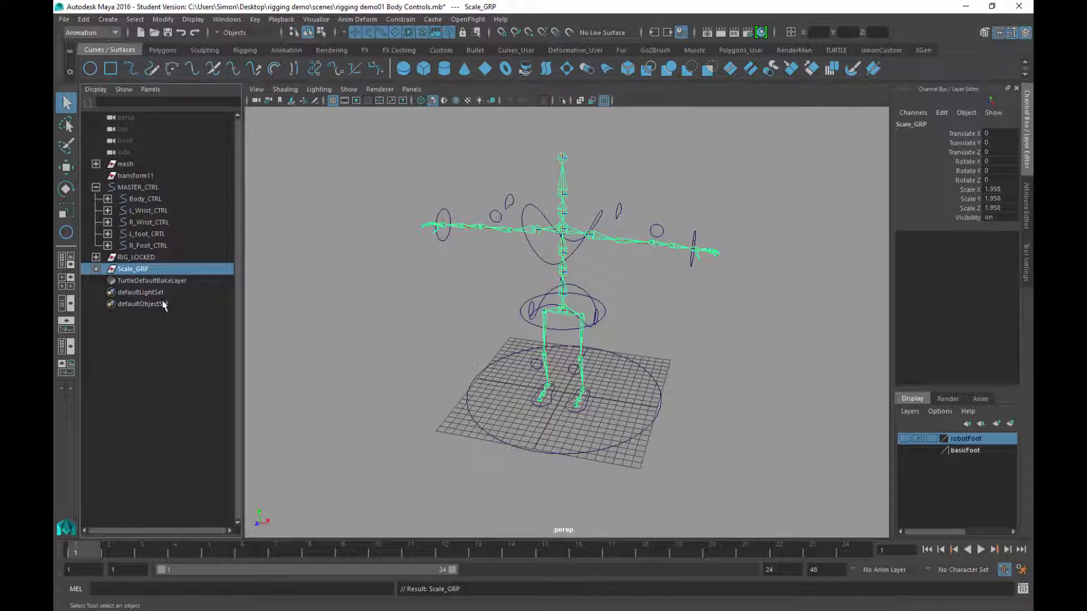
left_click(96, 269)
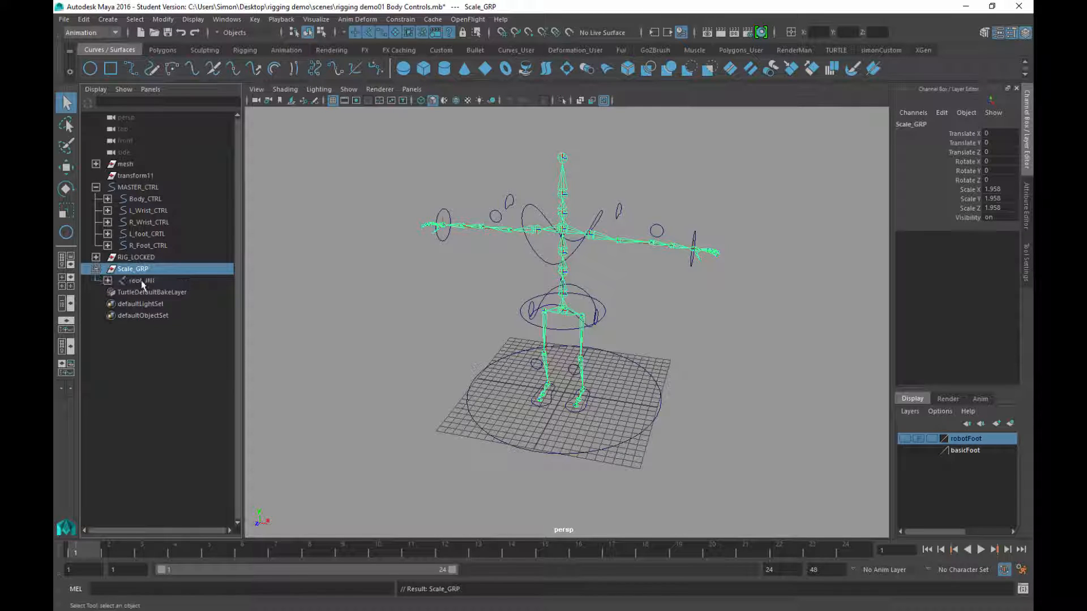
left_click(96, 269)
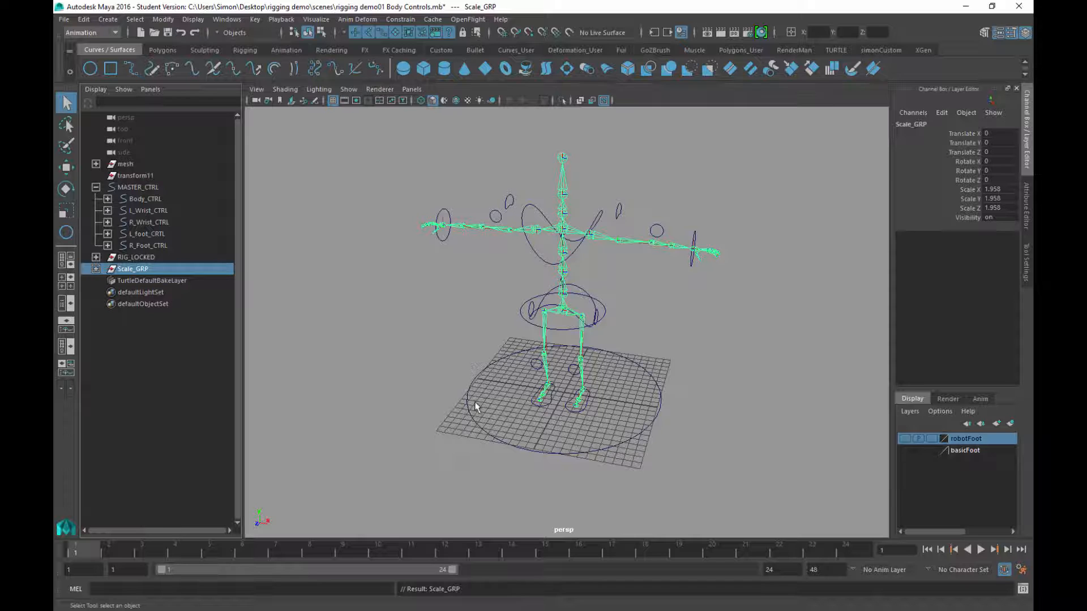
Scale-constrain Scale_GRP to MASTER_CTRL on all axes with Maintain offset enabled, and select Scale_GRP to check the constraint
left_click(456, 429)
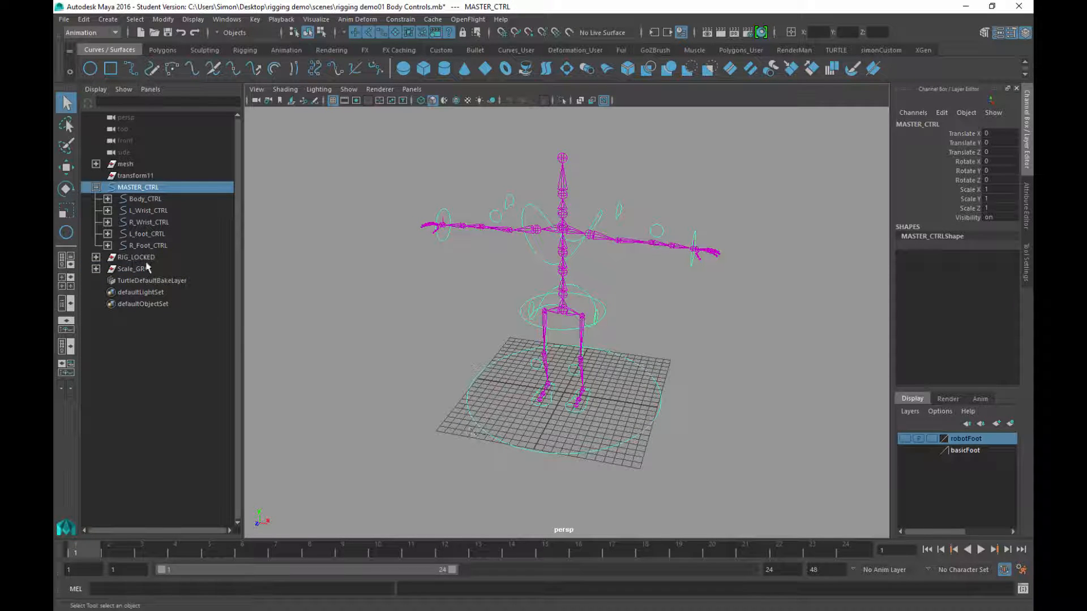
left_click(133, 270, "ctrl")
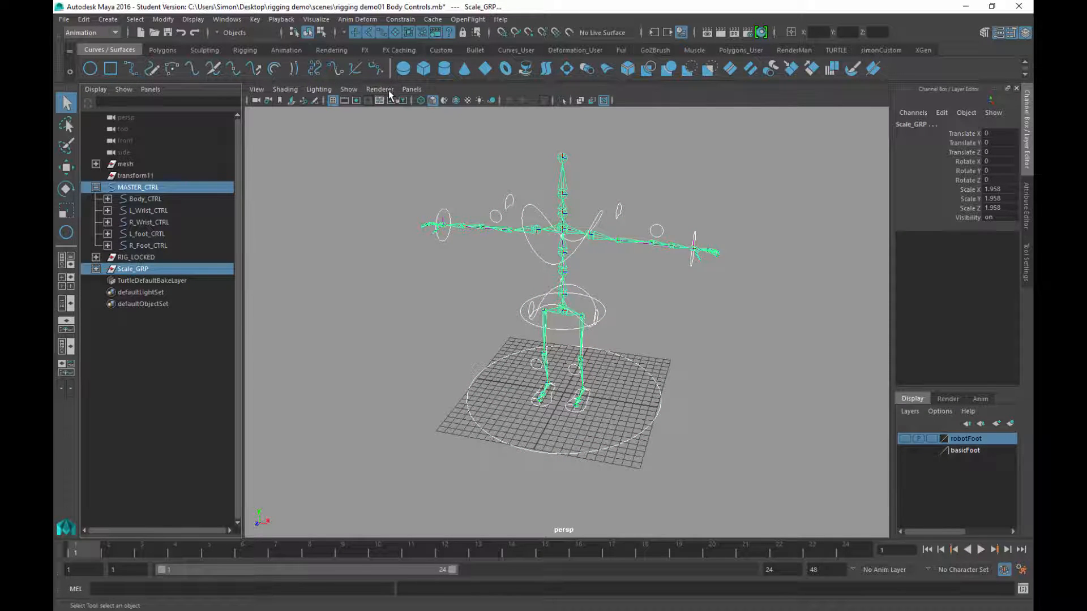
left_click(402, 19)
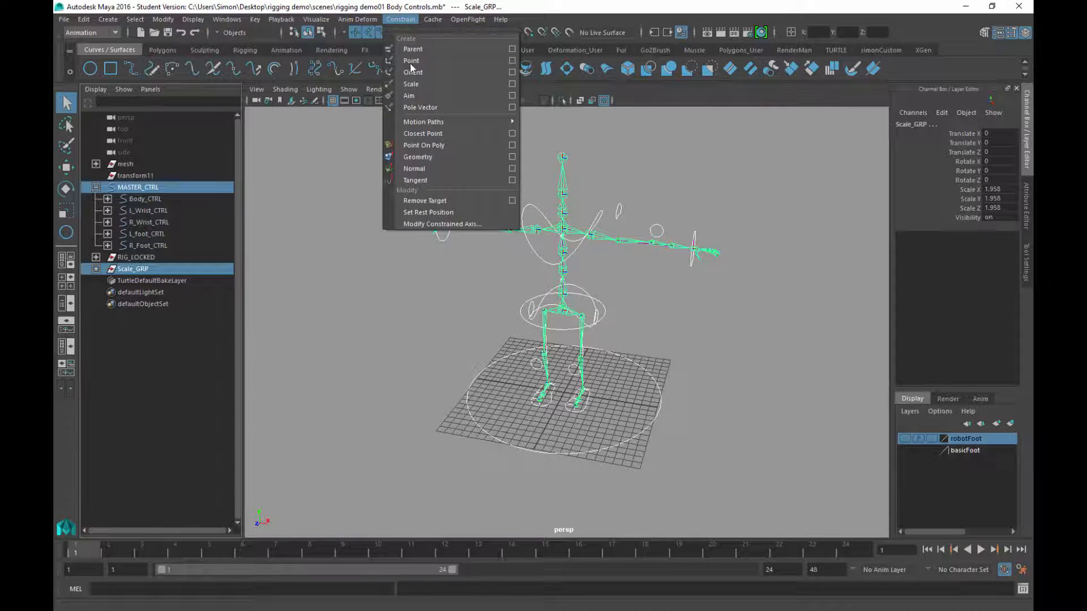
left_click(512, 84)
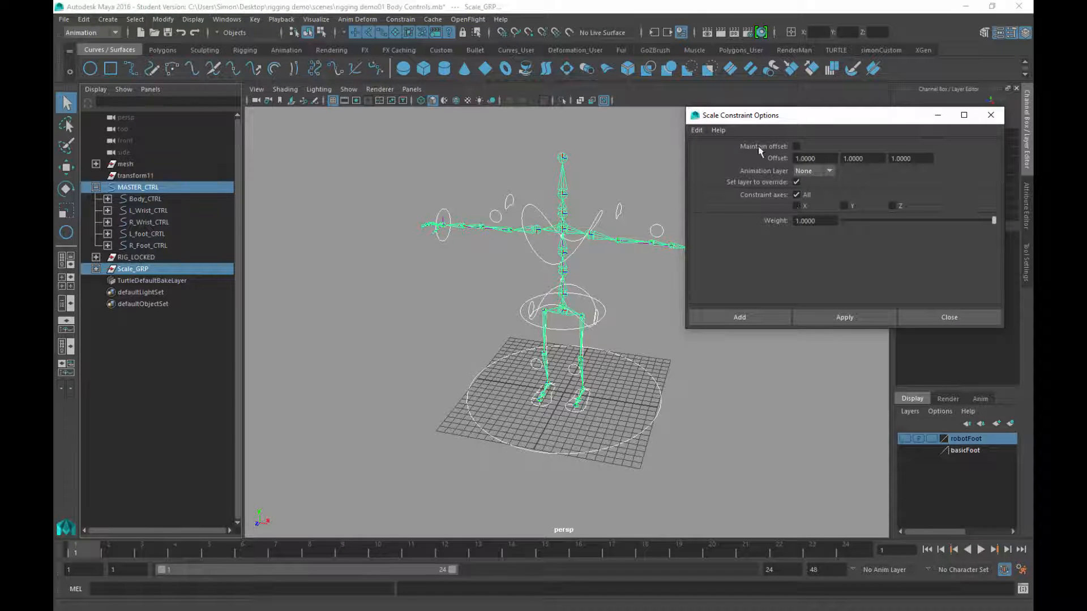
left_click(796, 147)
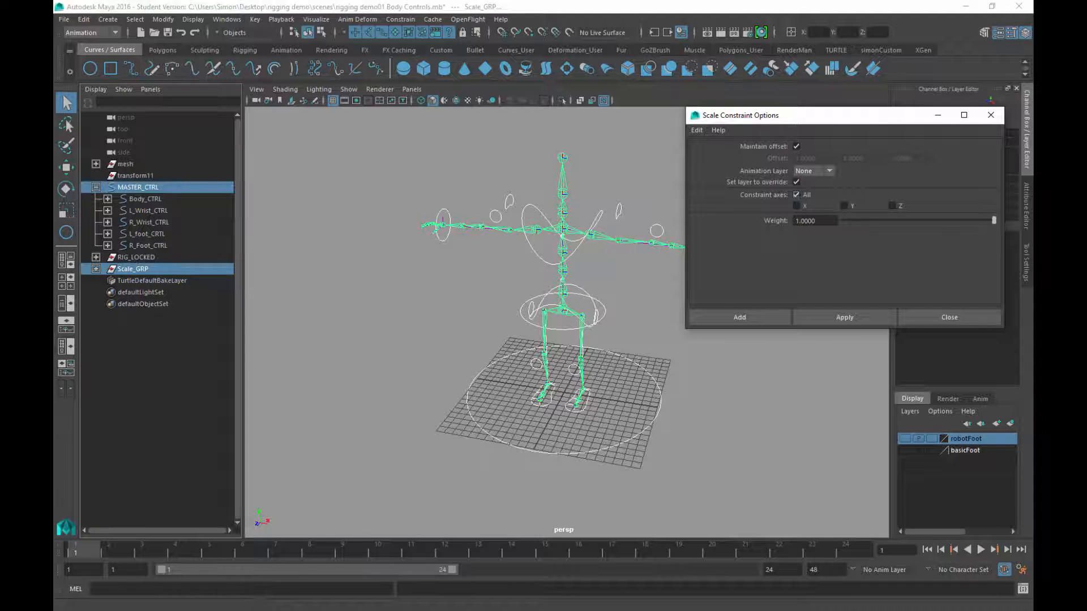
left_click(759, 317)
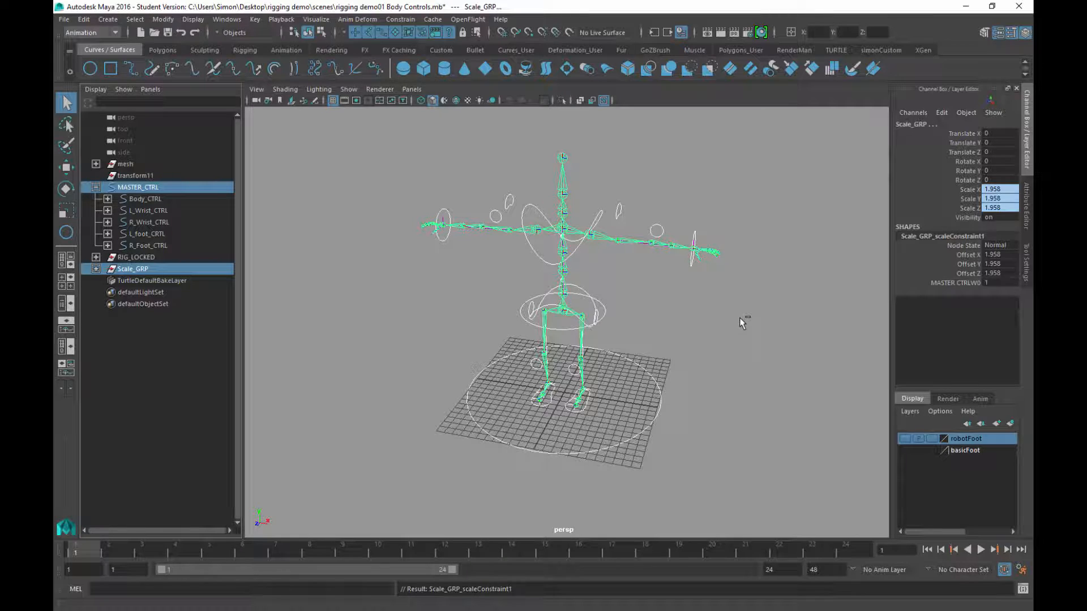
left_click(205, 269)
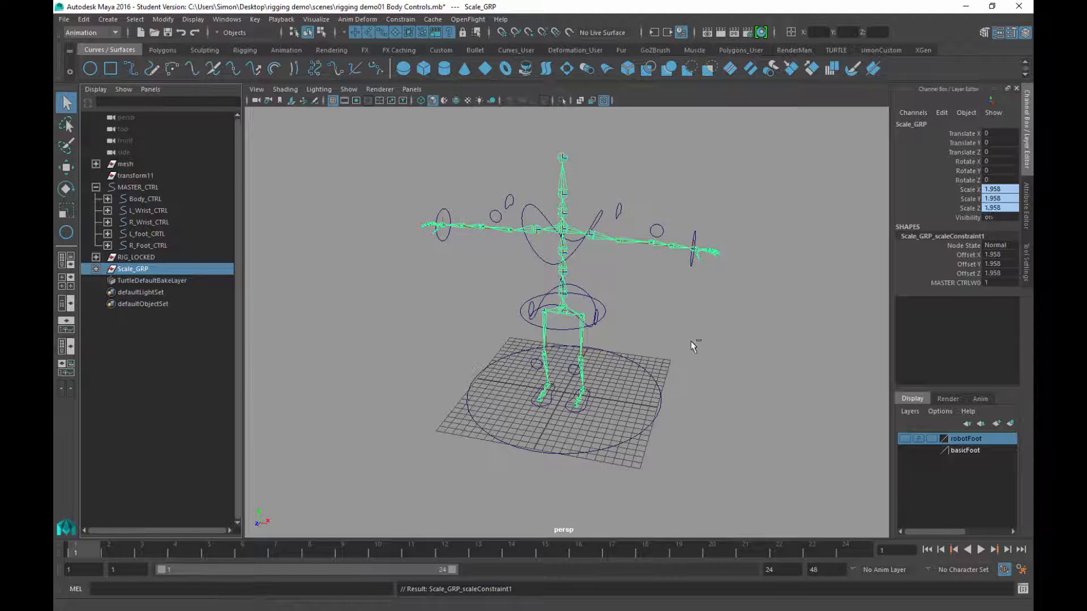
Try scaling MASTER_CTRL uniformly down to about 0.73 to test the scale constraint, undo the scaling and deselect the control
left_click(641, 385)
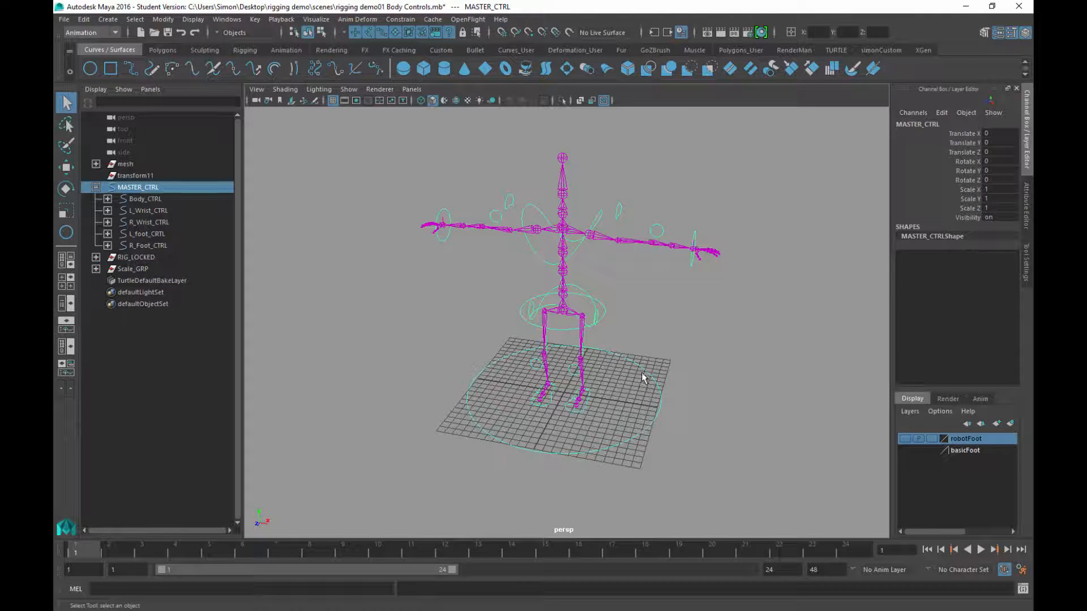
key("r")
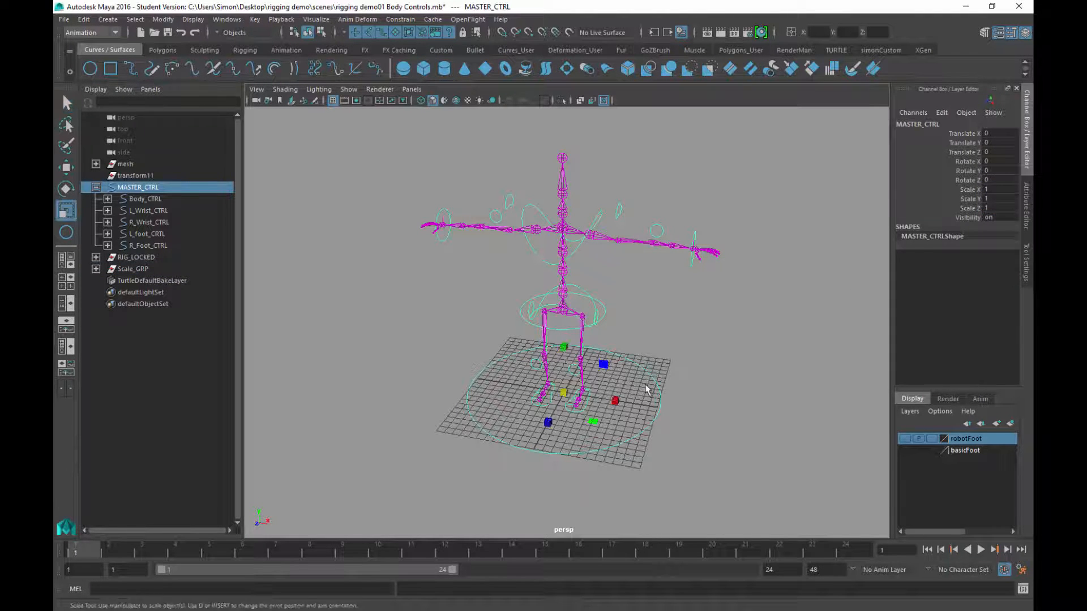
left_click(565, 393)
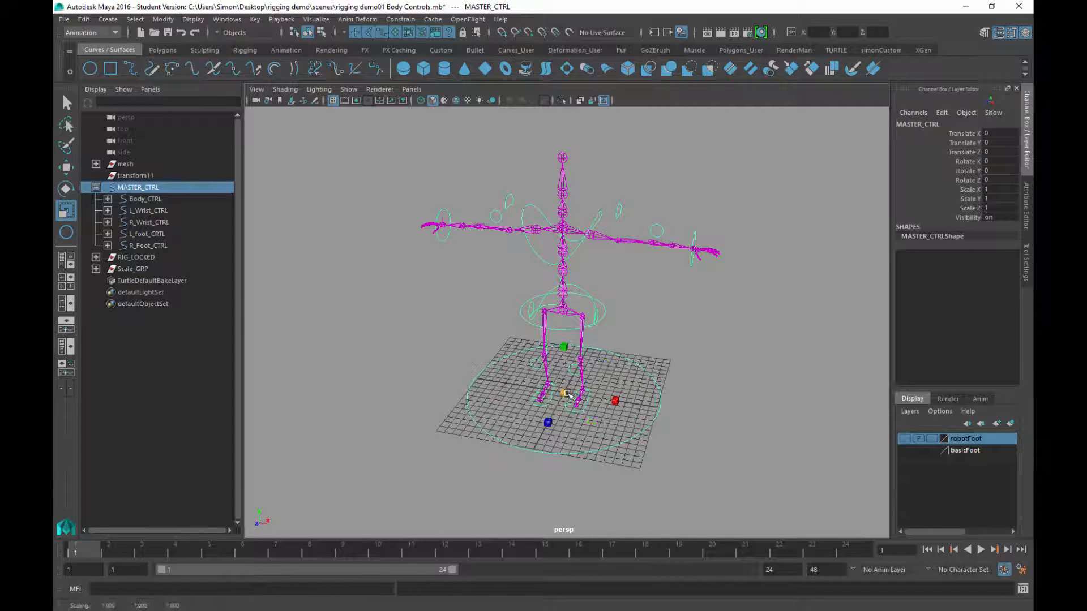
left_click_drag(568, 394, 508, 379)
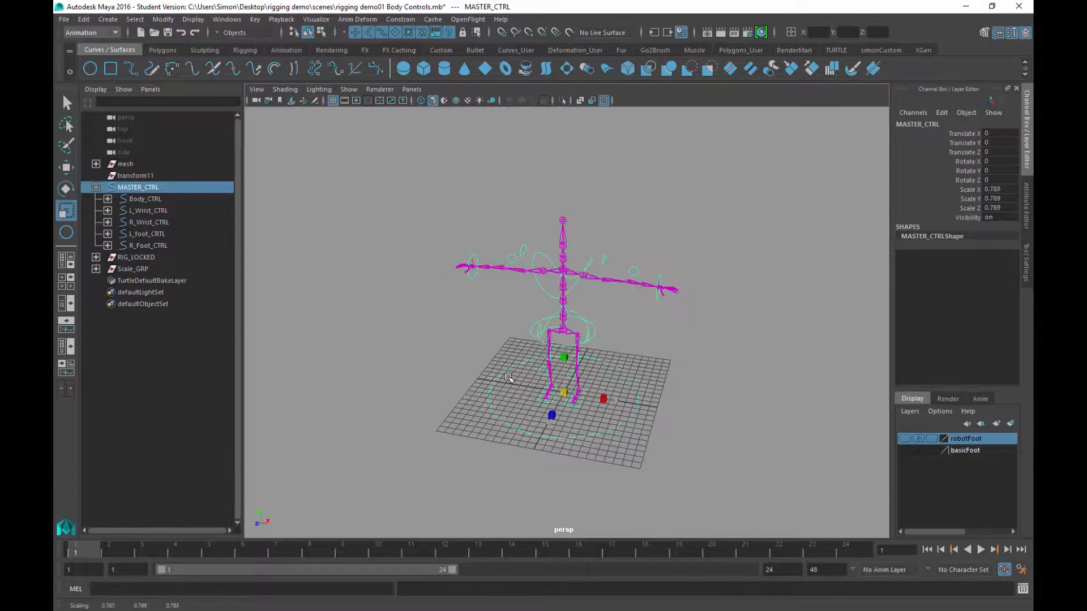
key("ctrl+z")
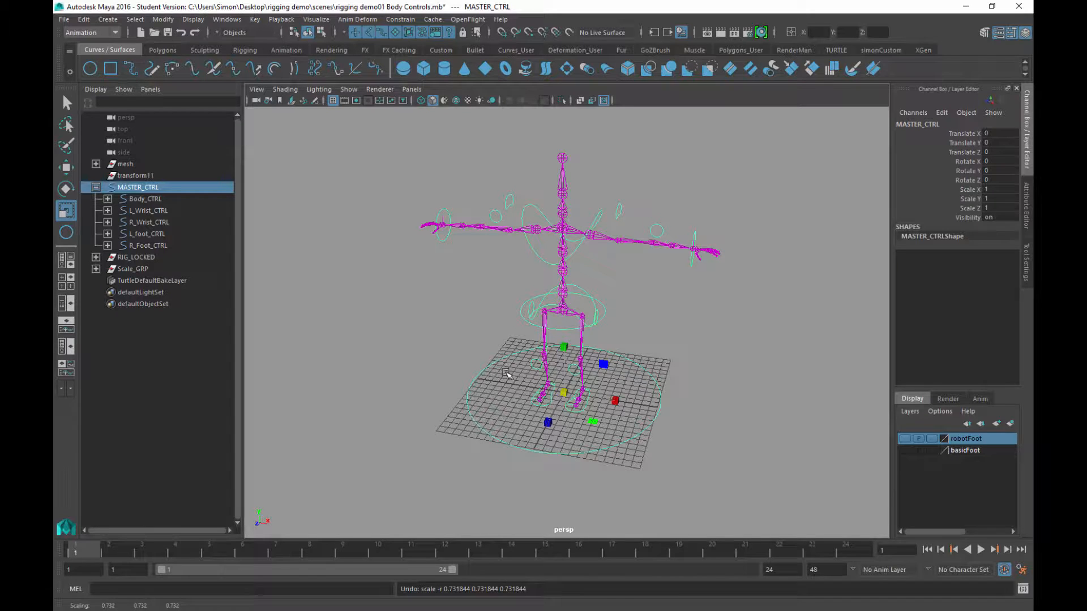
left_click_drag(739, 228, 711, 235, "alt")
key("q")
left_click_drag(583, 329, 623, 329, "alt")
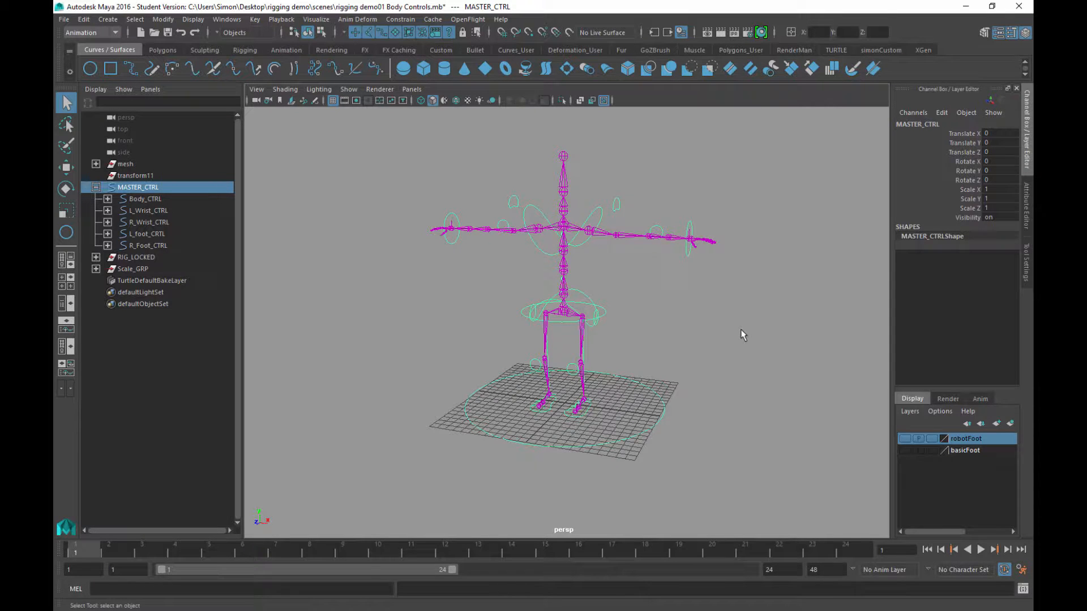
mouse_move(733, 358)
left_mouse_down("alt")
mouse_move(721, 355)
mouse_move(738, 361)
left_mouse_up("alt")
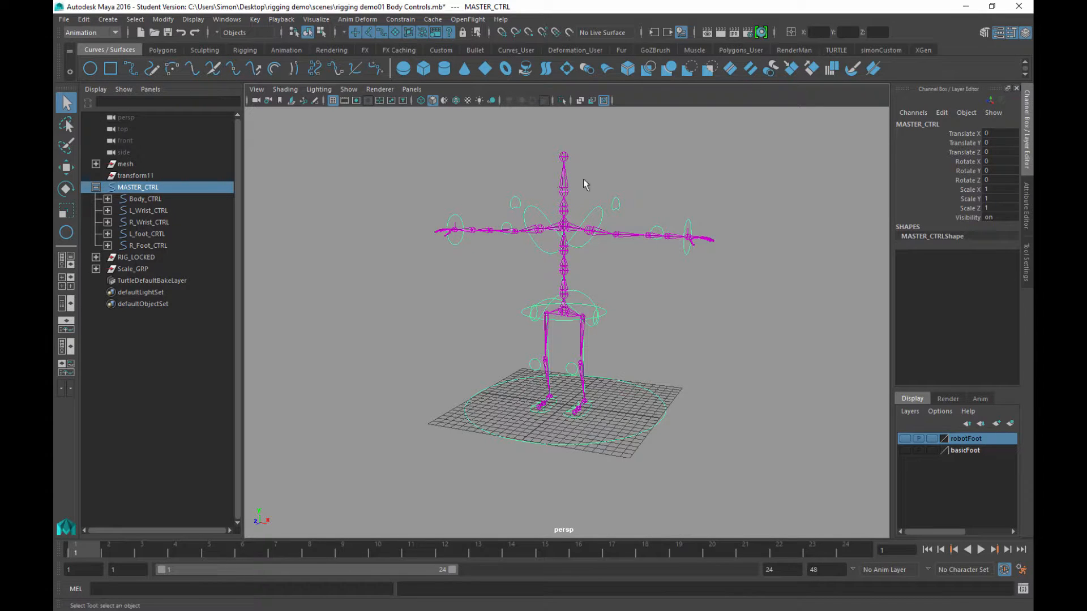
left_click(640, 165)
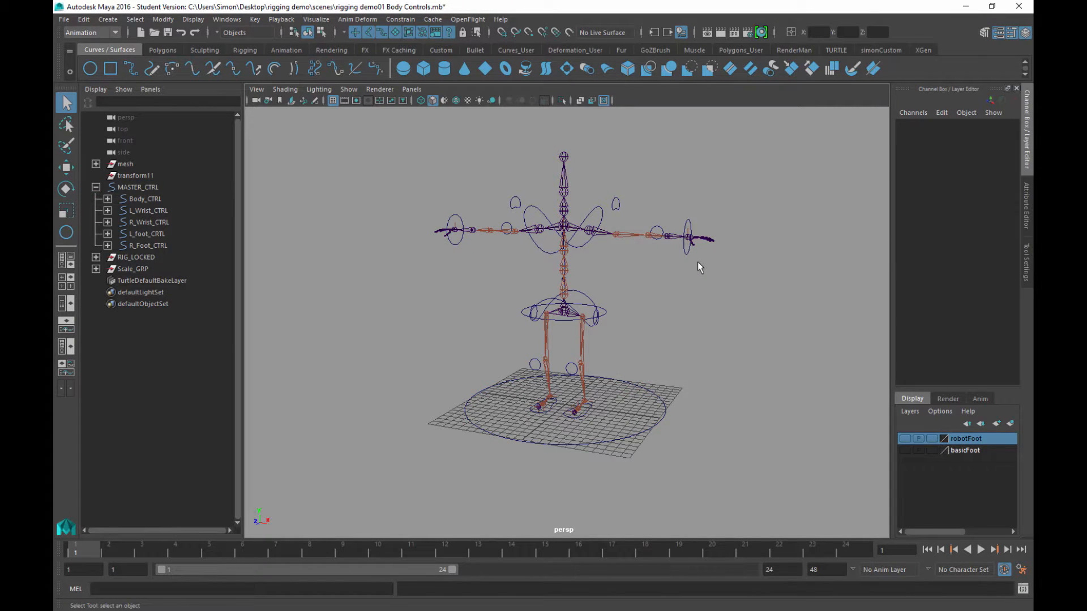